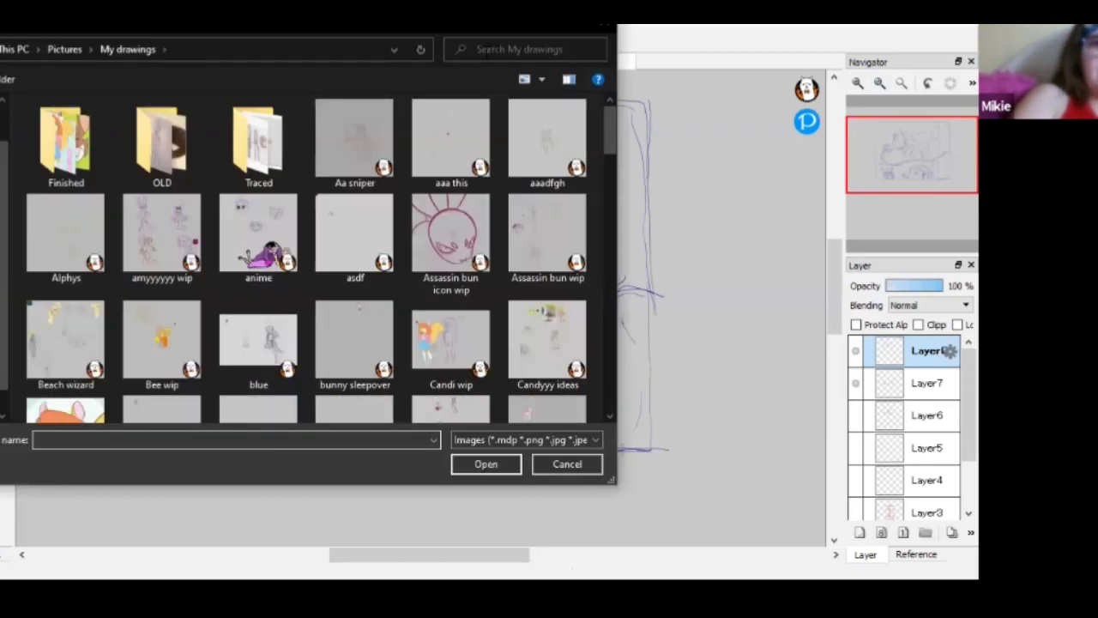
# Search the My drawings folder for "sona" and open the SONA stuff drawing
pyautogui.click(486, 55)
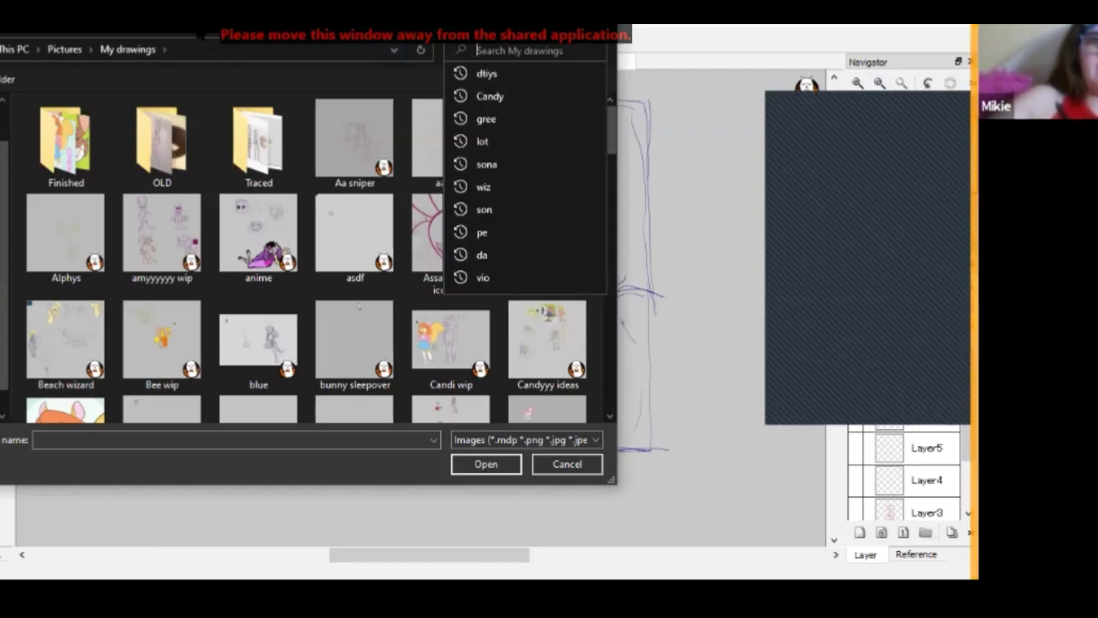
pyautogui.moveTo(451, 36); pyautogui.dragTo(501, 64)
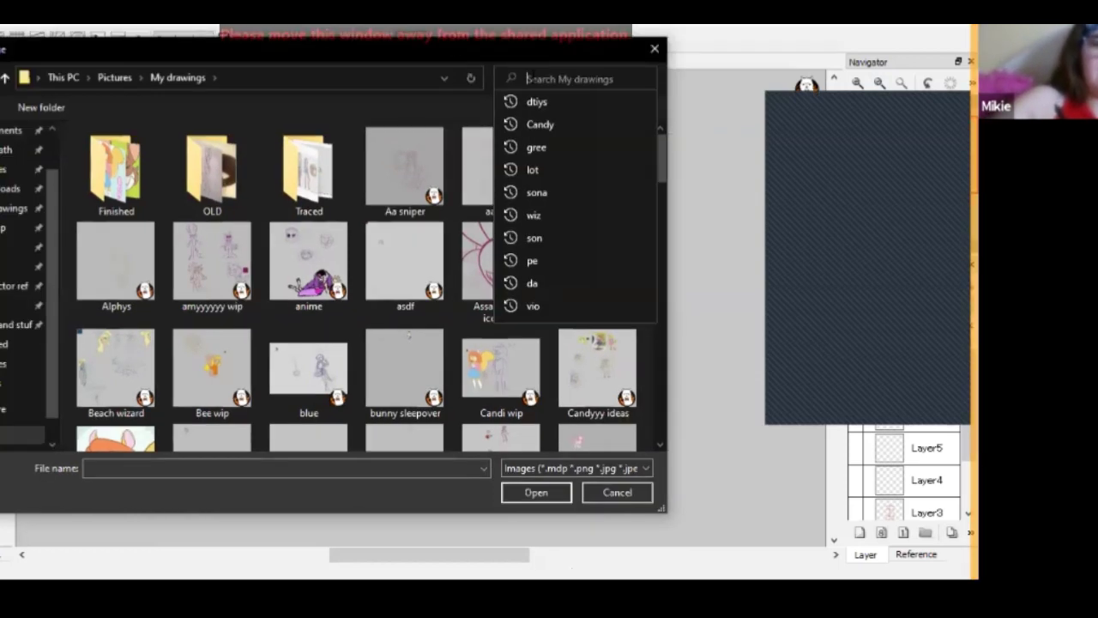
pyautogui.write('sona')
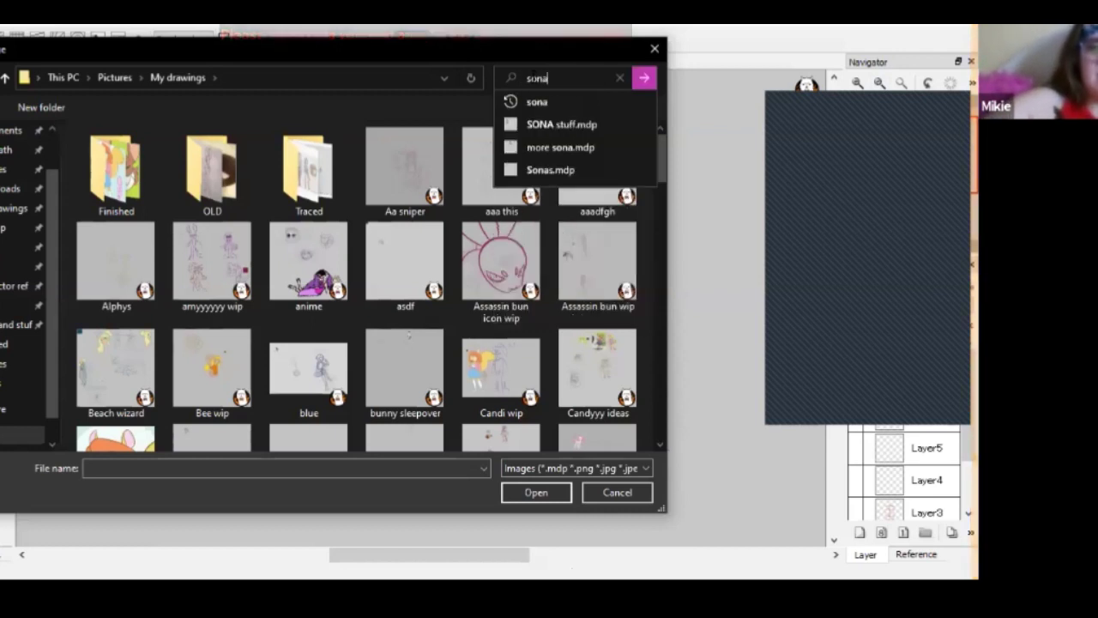
pyautogui.press('Return')
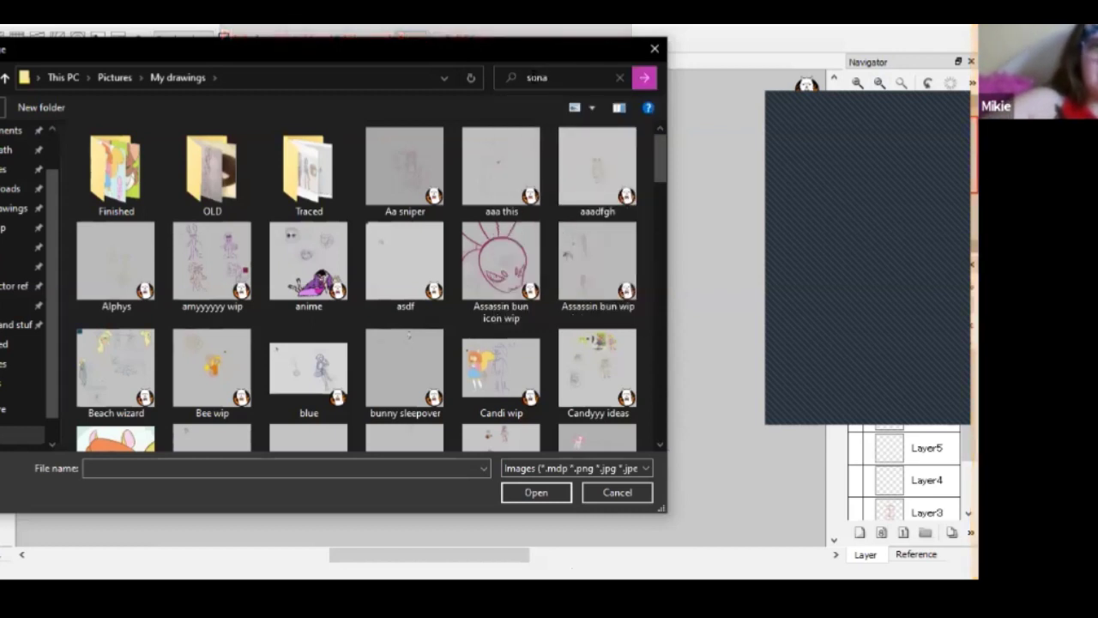
pyautogui.click(214, 168)
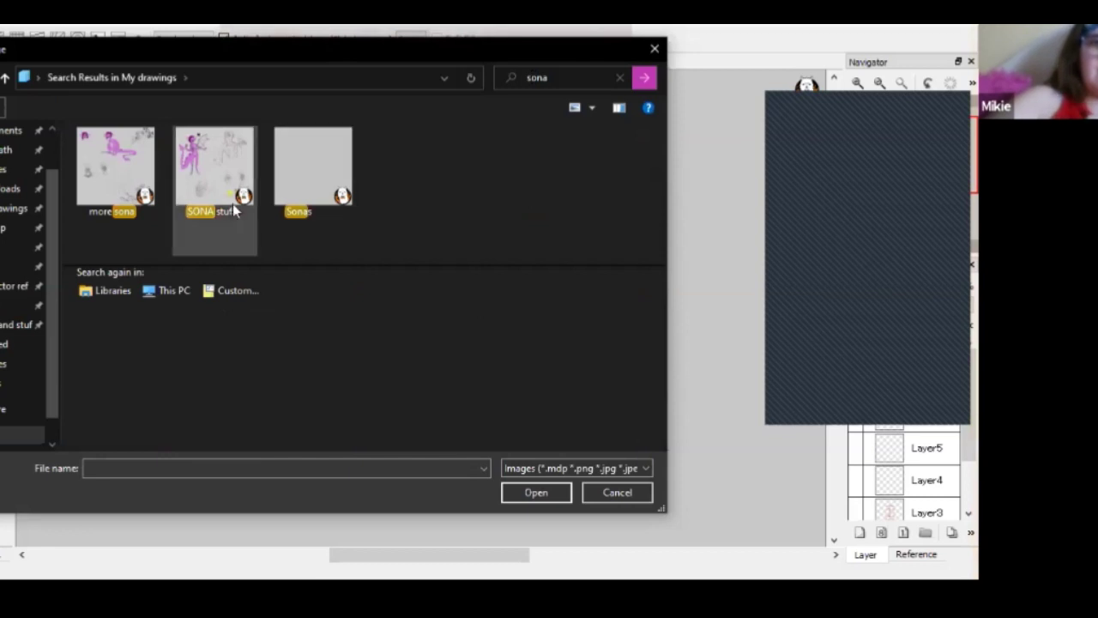
pyautogui.click(530, 491)
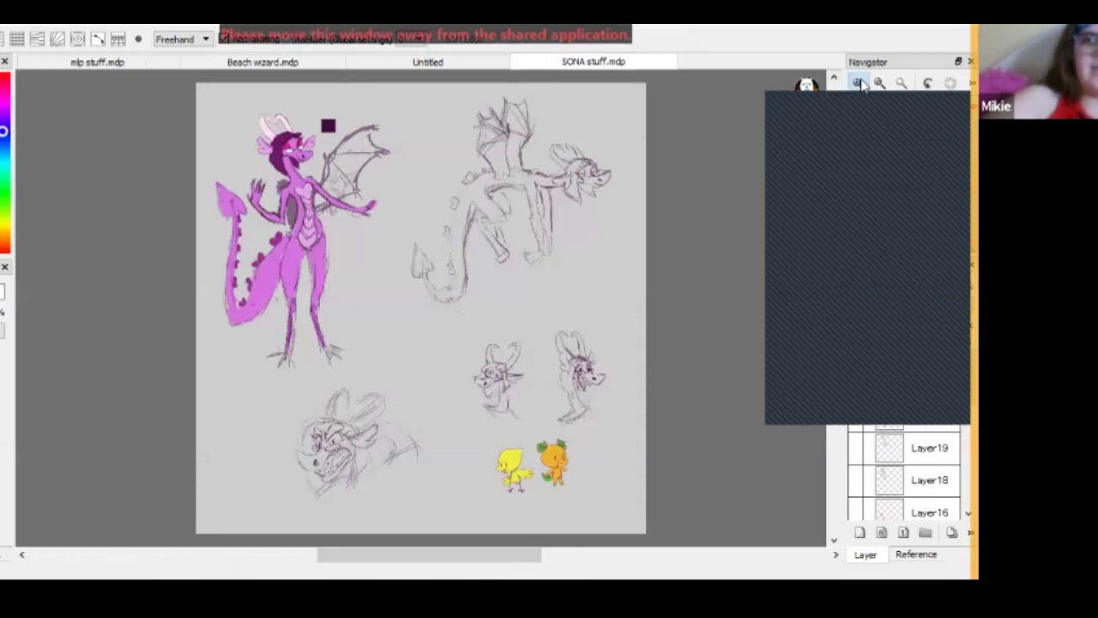
# Examine the dragon head sketches and the small yellow and orange characters in the lower part of the drawing up close
pyautogui.click(857, 83)
pyautogui.click(857, 83)
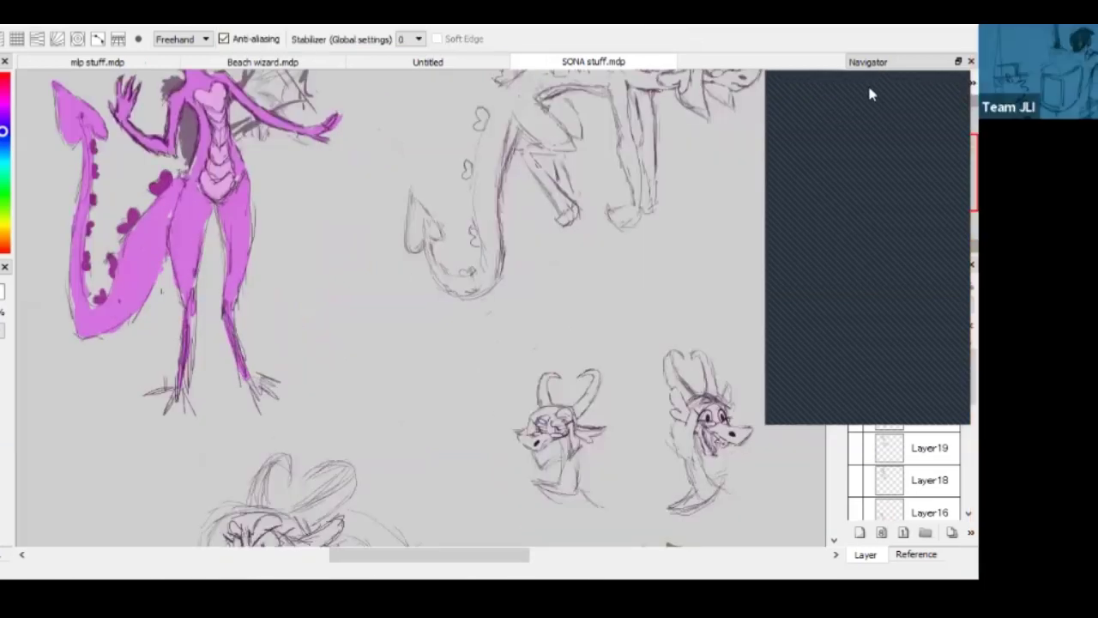
pyautogui.click(894, 161)
pyautogui.moveTo(894, 162)
pyautogui.mouseDown()
pyautogui.moveTo(931, 220)
pyautogui.moveTo(925, 212)
pyautogui.mouseUp()
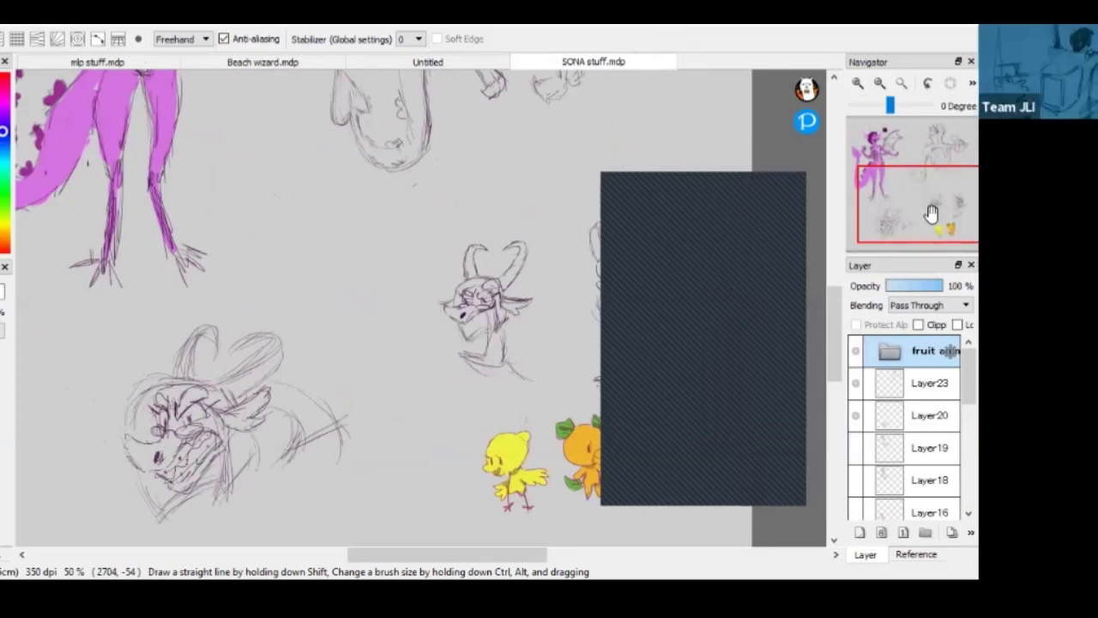
pyautogui.moveTo(931, 213); pyautogui.dragTo(932, 216)
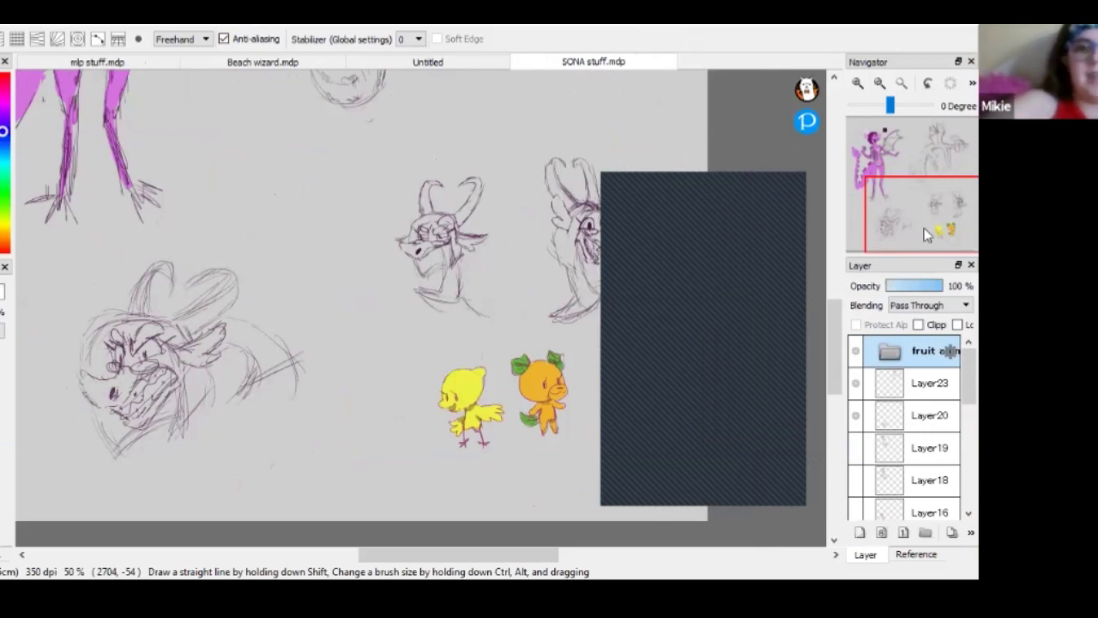
pyautogui.click(855, 459)
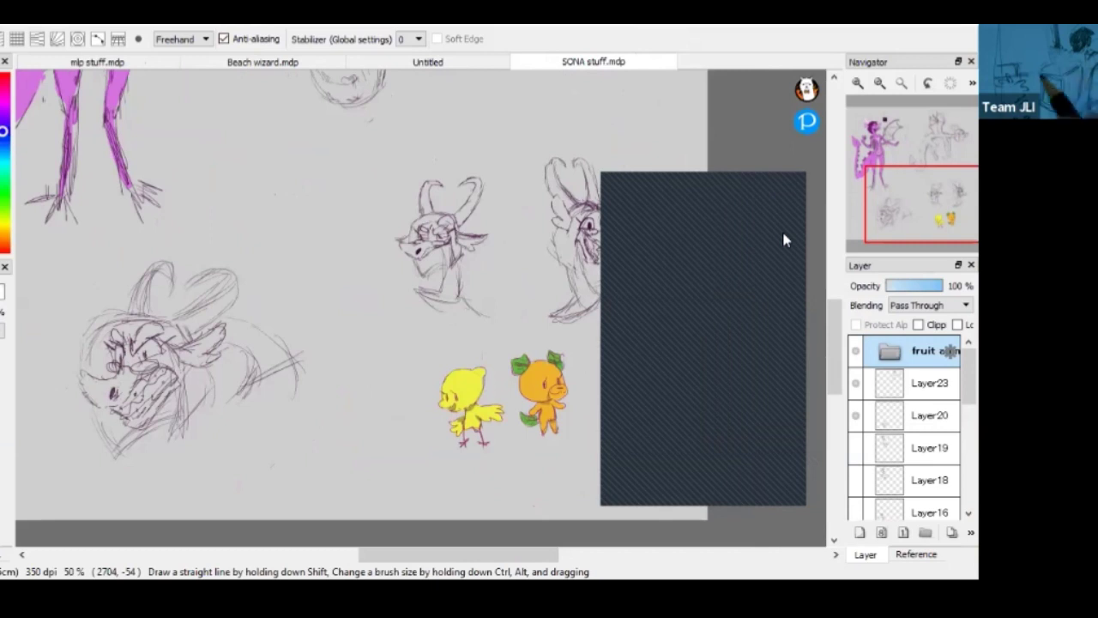
pyautogui.hotkey('alt', 'f')
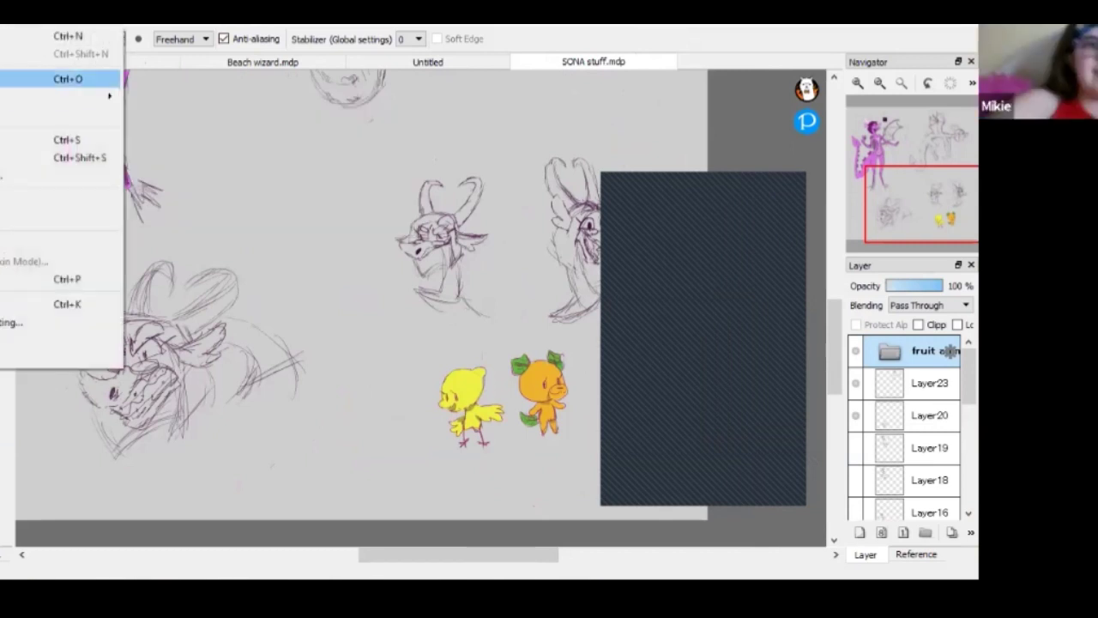
pyautogui.press('Escape')
pyautogui.hotkey('ctrl', 'o')
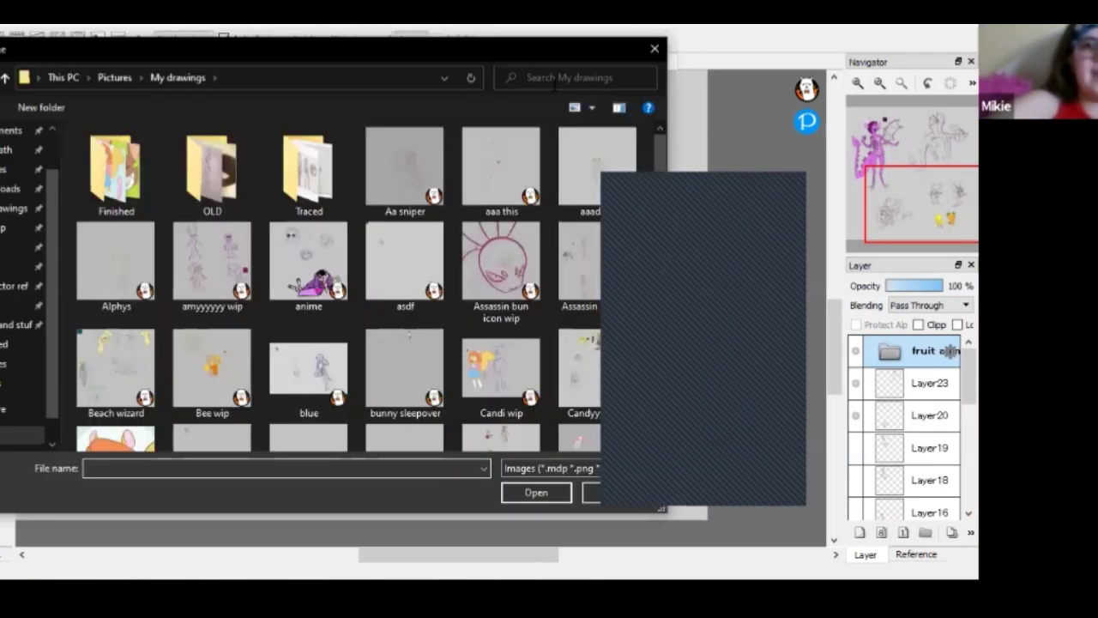
pyautogui.click(655, 52)
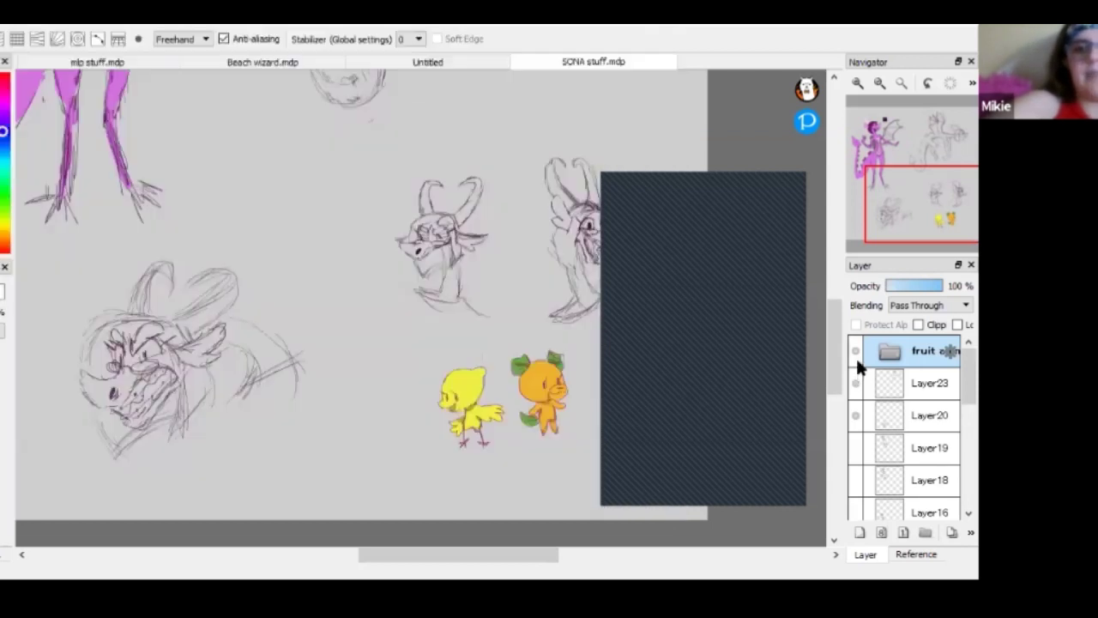
# Hide the fruit folder, Layer23 and Layer20, and make all three visible again
pyautogui.click(856, 420)
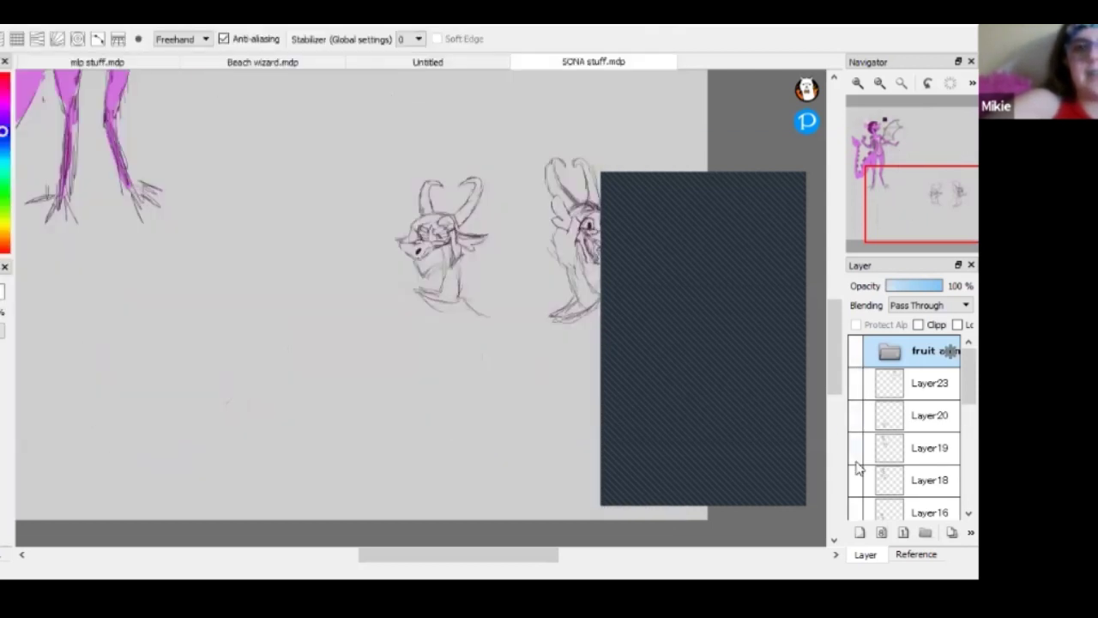
pyautogui.click(856, 448)
pyautogui.click(854, 349)
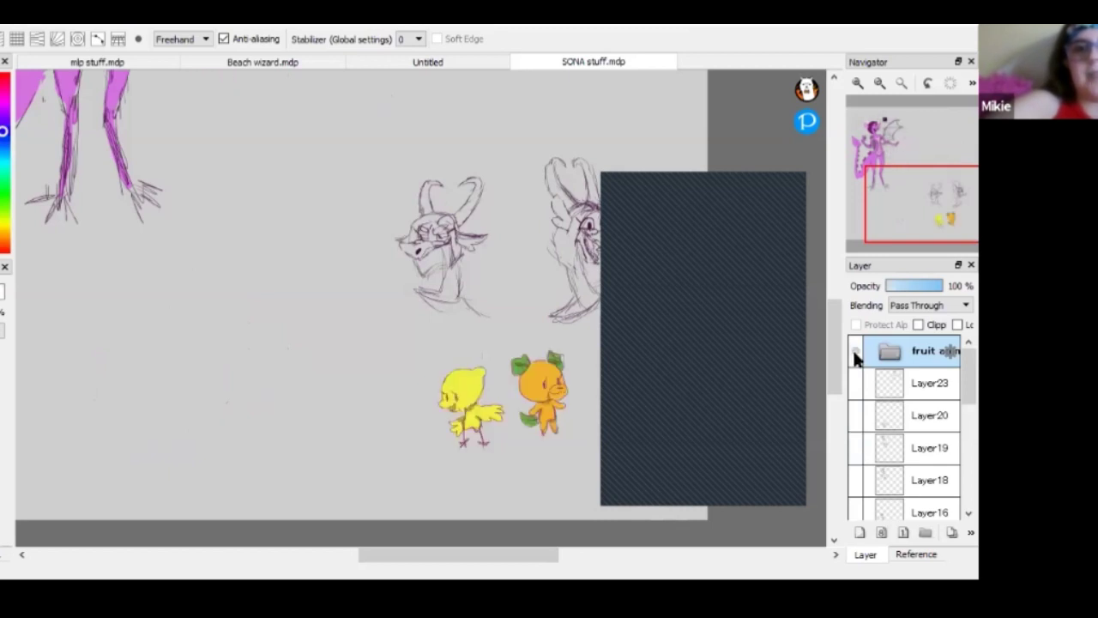
pyautogui.click(855, 383)
pyautogui.click(855, 414)
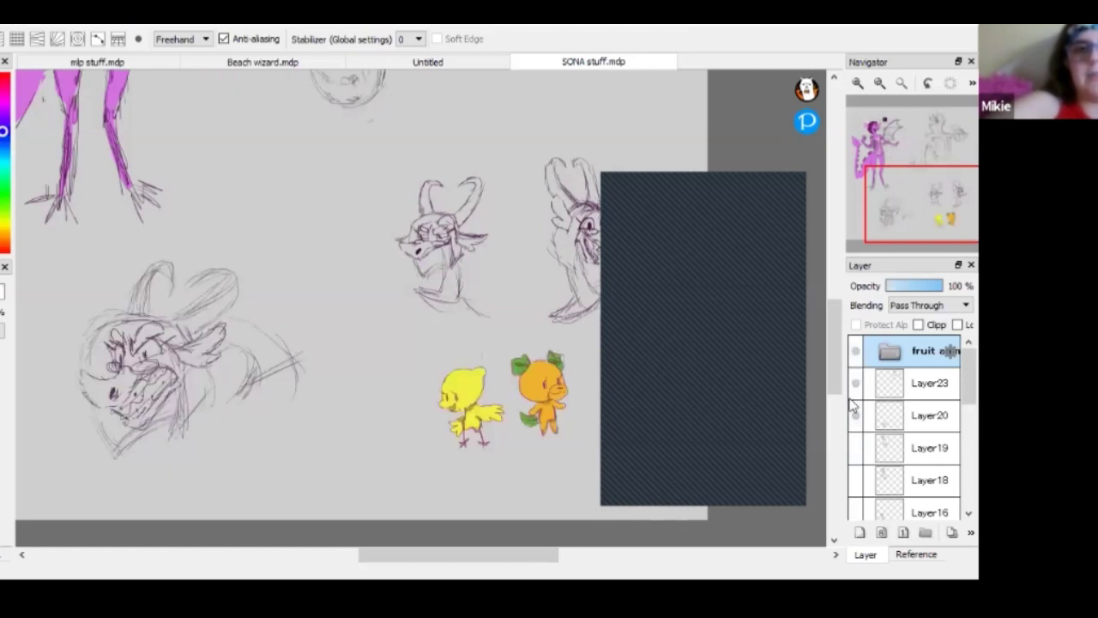
pyautogui.hotkey('alt', 'f')
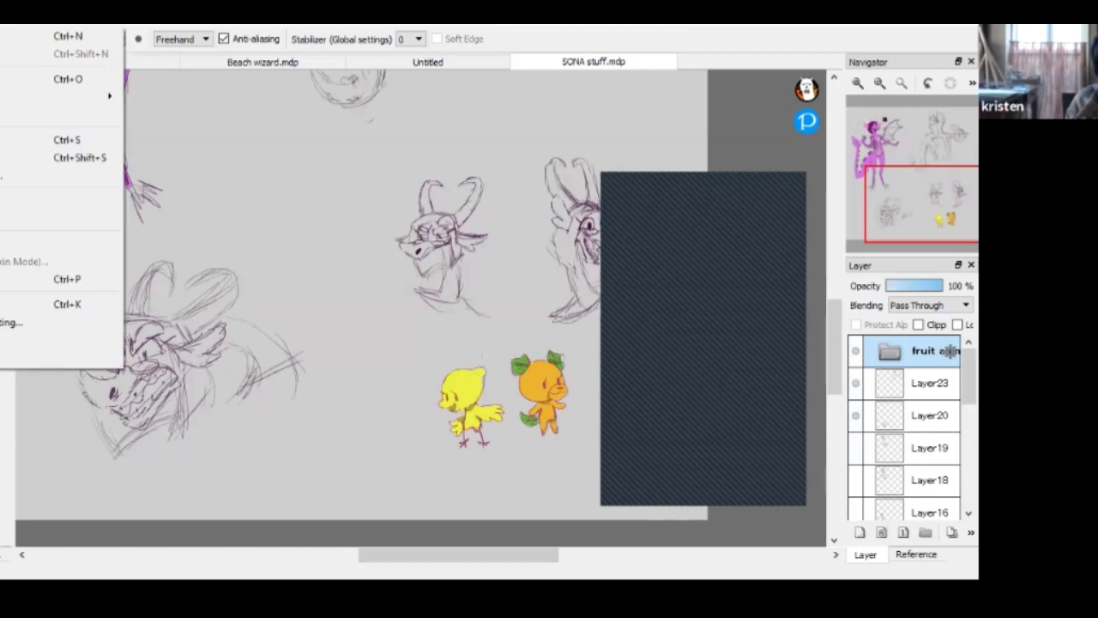
pyautogui.press('Escape')
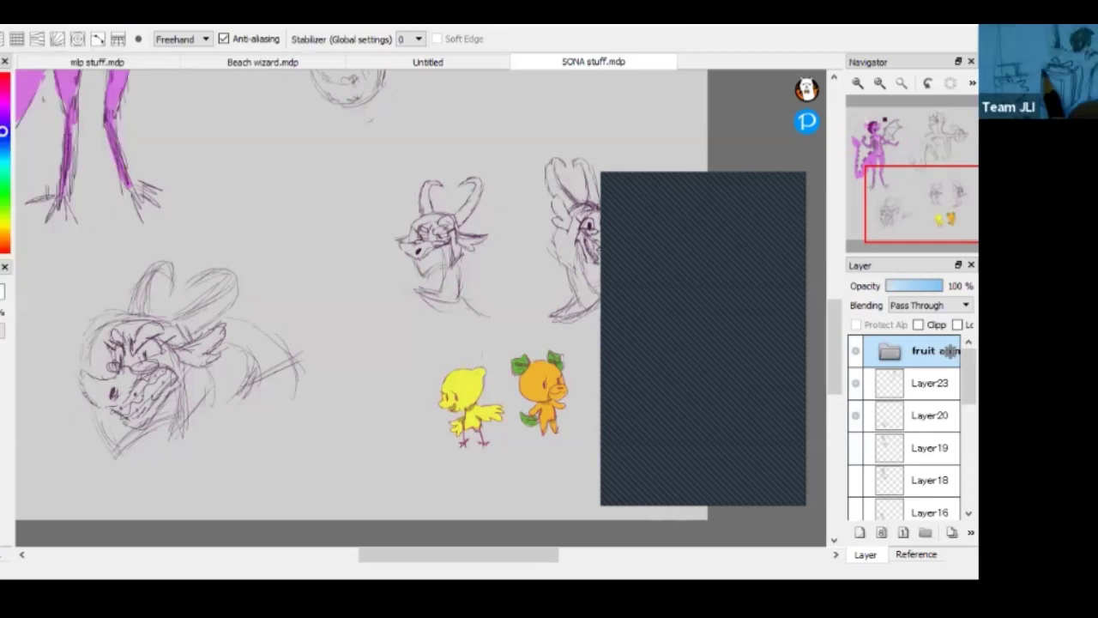
# Examine the coloured purple dragon figure and the snarling dragon head sketch below it
pyautogui.click(897, 213)
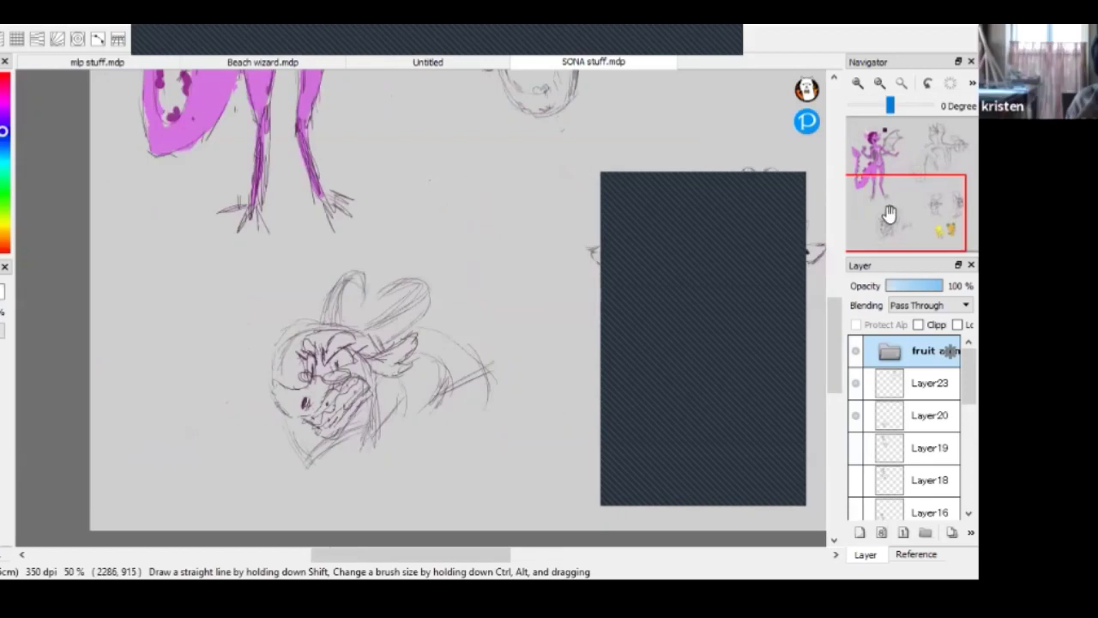
pyautogui.click(871, 149)
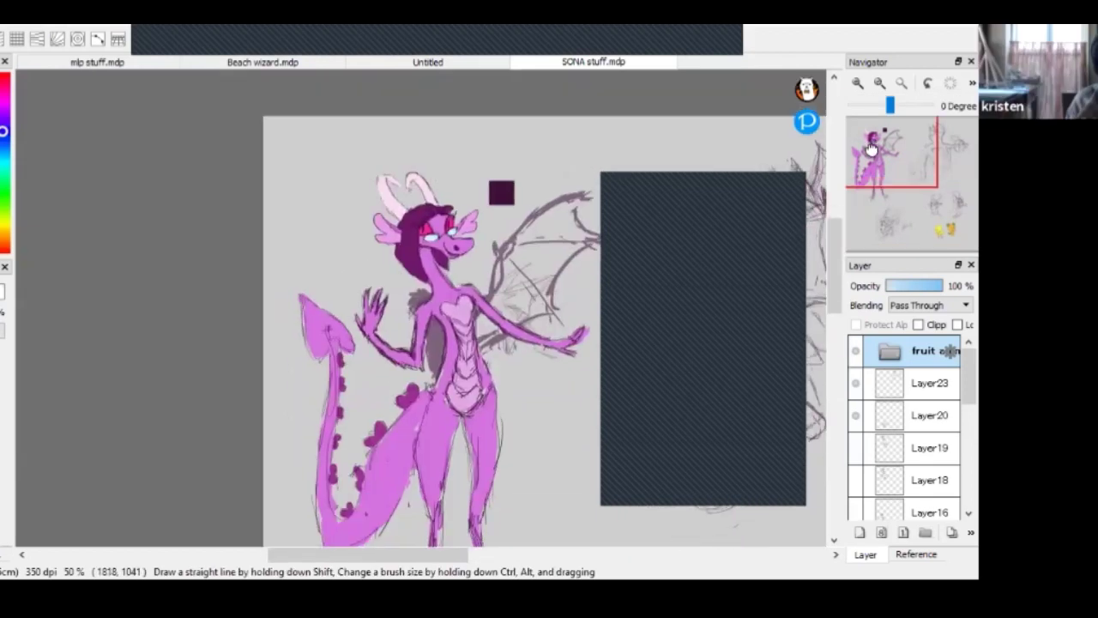
pyautogui.moveTo(871, 149)
pyautogui.mouseDown()
pyautogui.moveTo(912, 160)
pyautogui.moveTo(893, 219)
pyautogui.mouseUp()
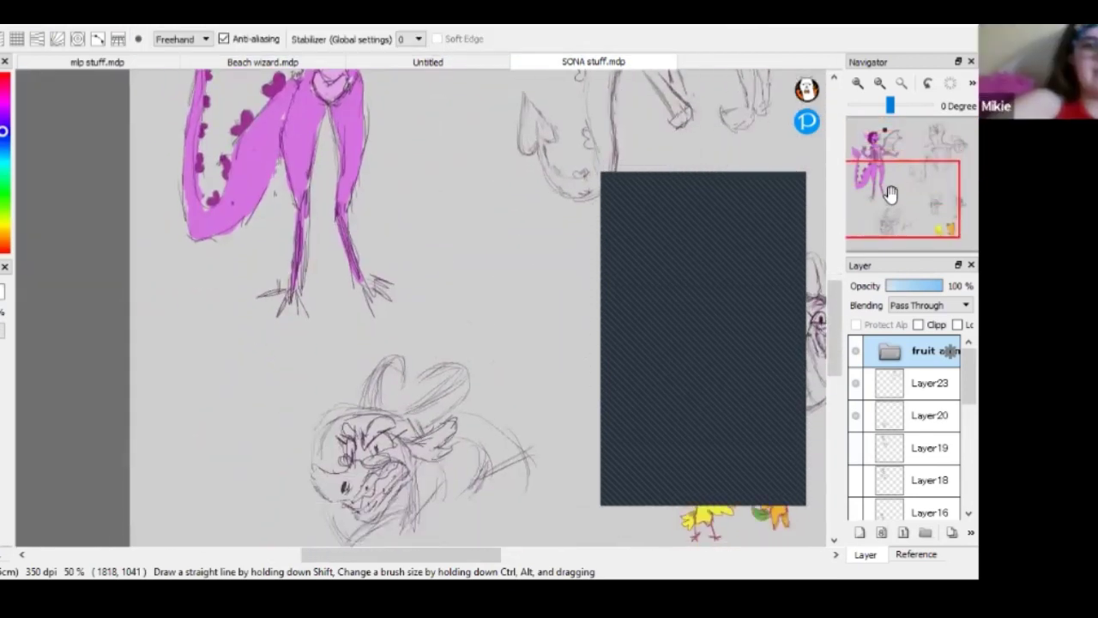
pyautogui.hotkey('alt', 'f')
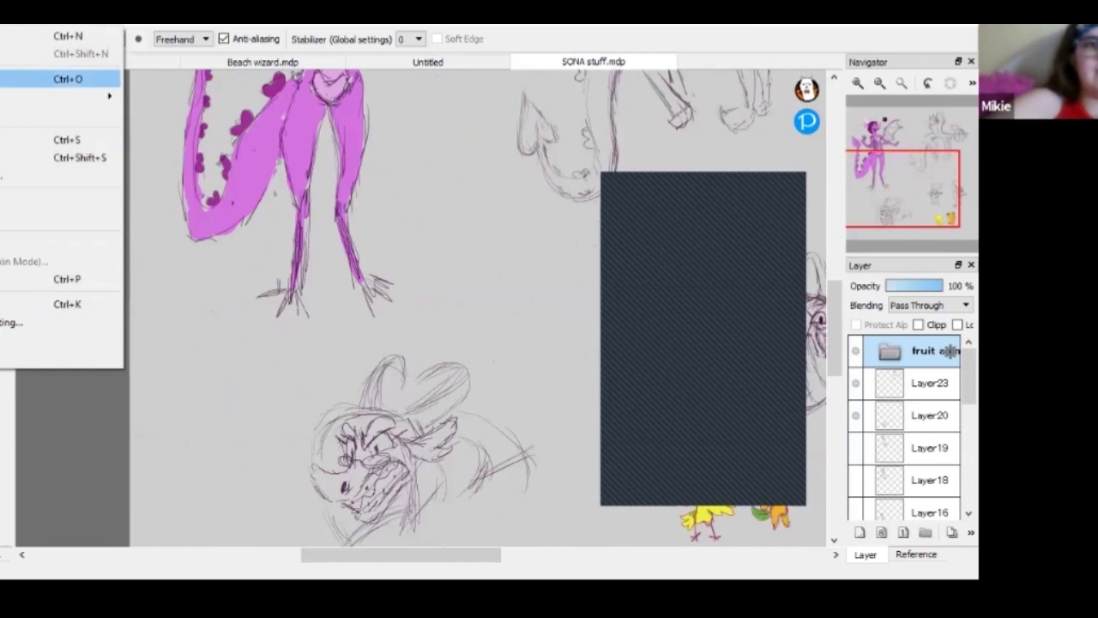
pyautogui.hotkey('alt', 'f')
pyautogui.press('Down')
pyautogui.press('Down')
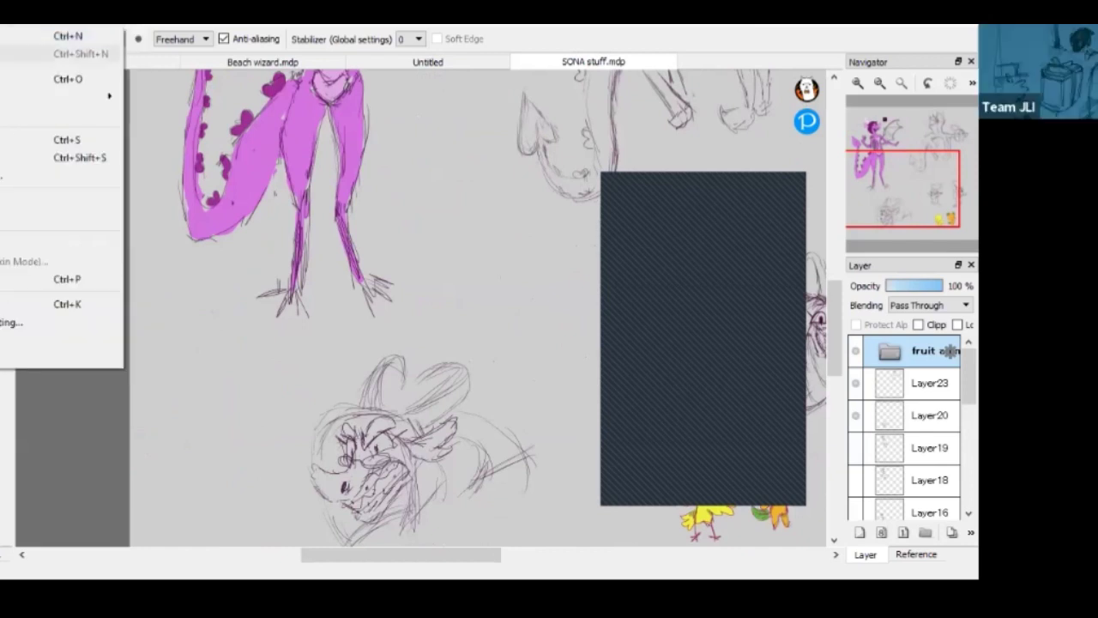
pyautogui.hotkey('alt', 's')
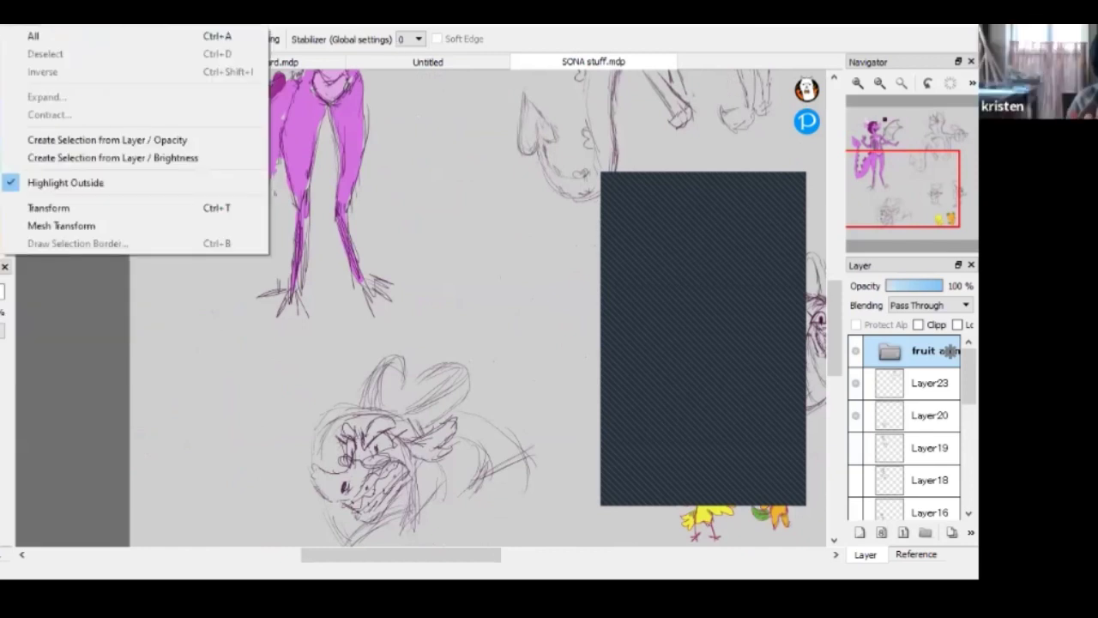
pyautogui.moveTo(894, 188)
pyautogui.mouseDown()
pyautogui.moveTo(890, 171)
pyautogui.moveTo(890, 212)
pyautogui.mouseUp()
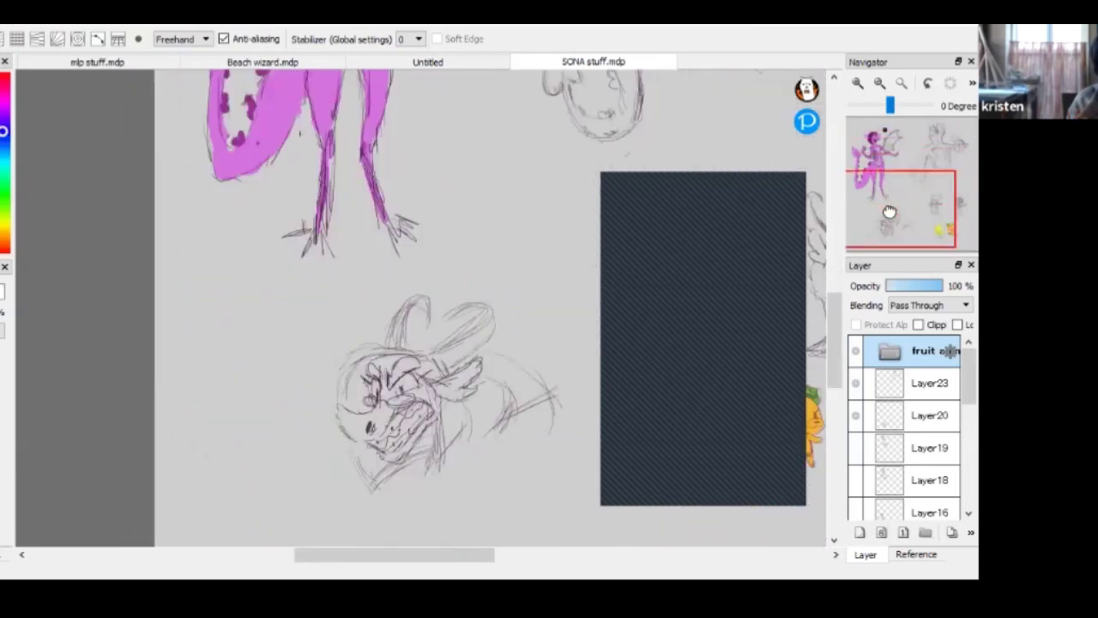
pyautogui.moveTo(890, 212); pyautogui.dragTo(889, 163)
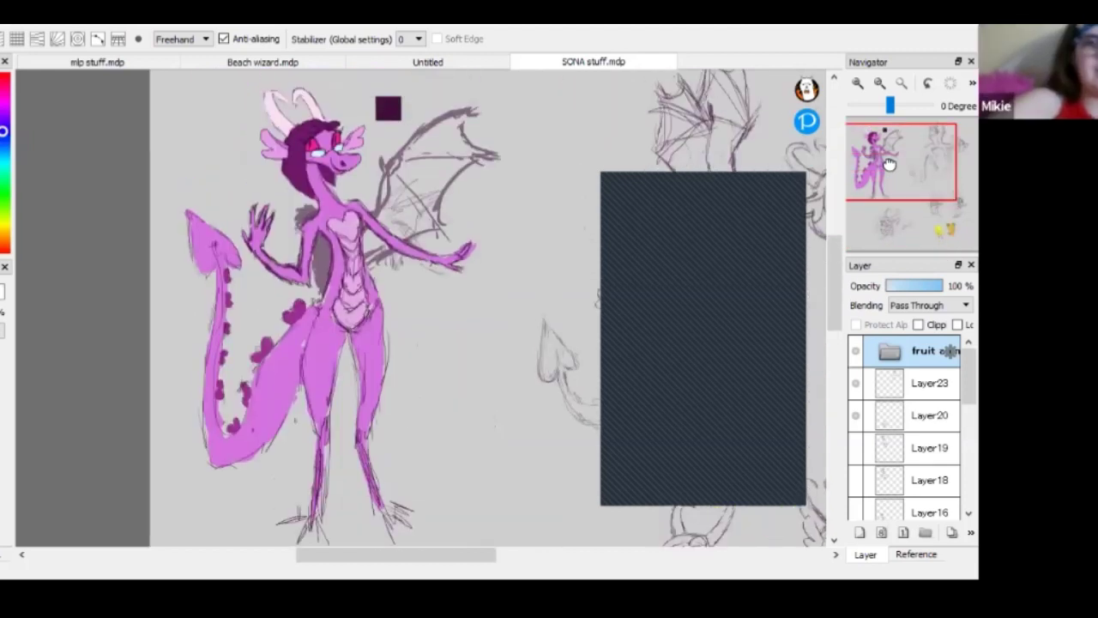
pyautogui.moveTo(890, 163); pyautogui.dragTo(890, 160)
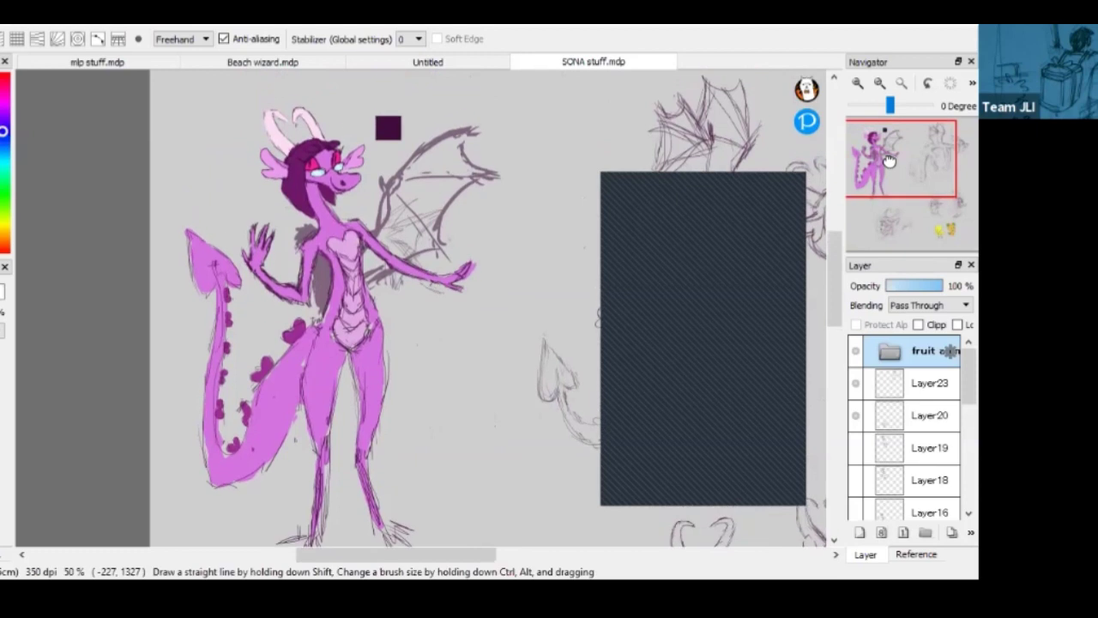
pyautogui.moveTo(889, 160)
pyautogui.mouseDown()
pyautogui.moveTo(890, 206)
pyautogui.moveTo(886, 141)
pyautogui.mouseUp()
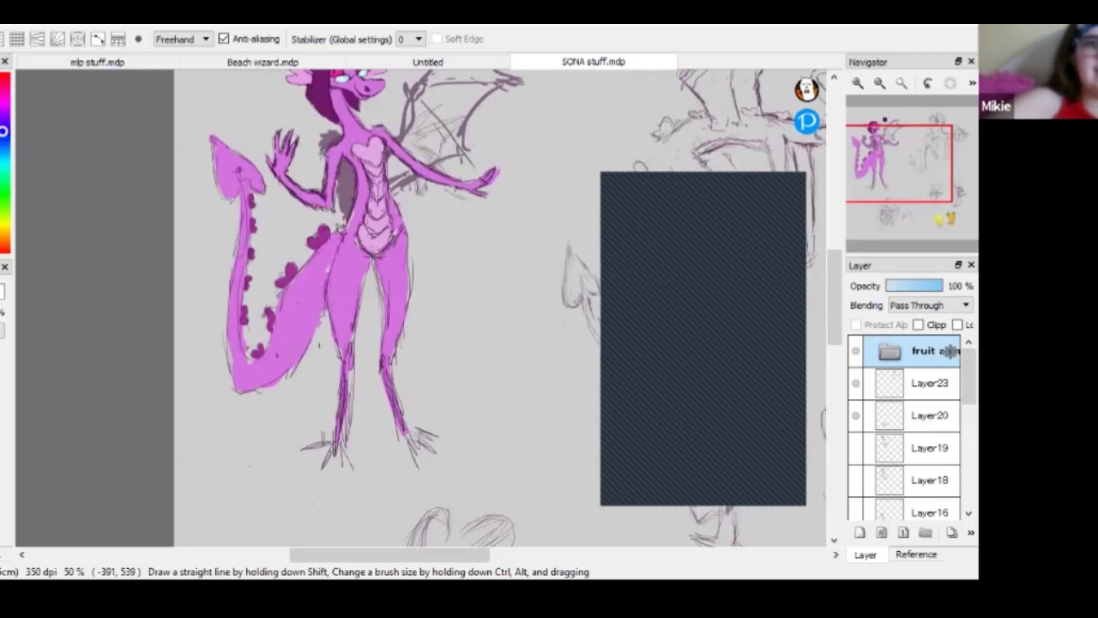
pyautogui.hotkey('alt', 'f')
pyautogui.moveTo(60, 96)
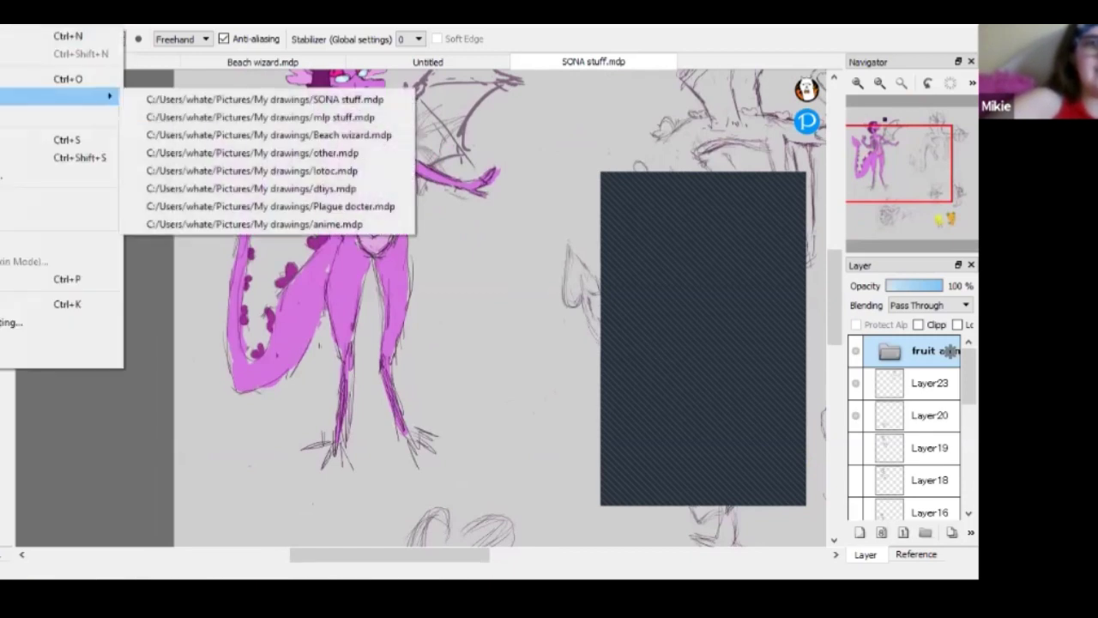
pyautogui.press('Escape')
pyautogui.hotkey('ctrl', 'o')
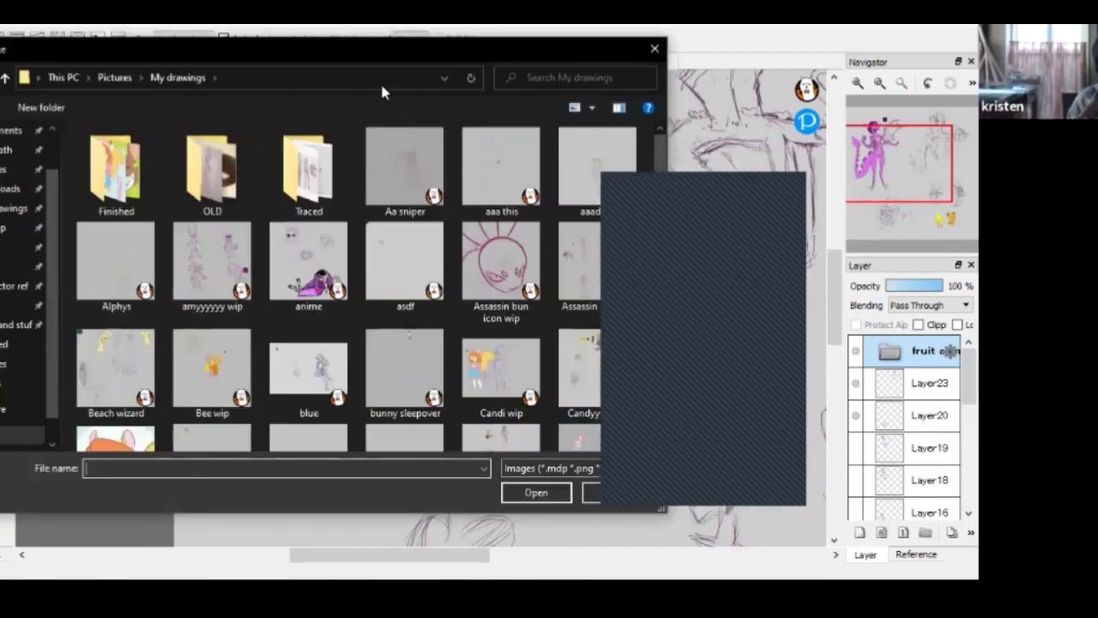
pyautogui.click(655, 48)
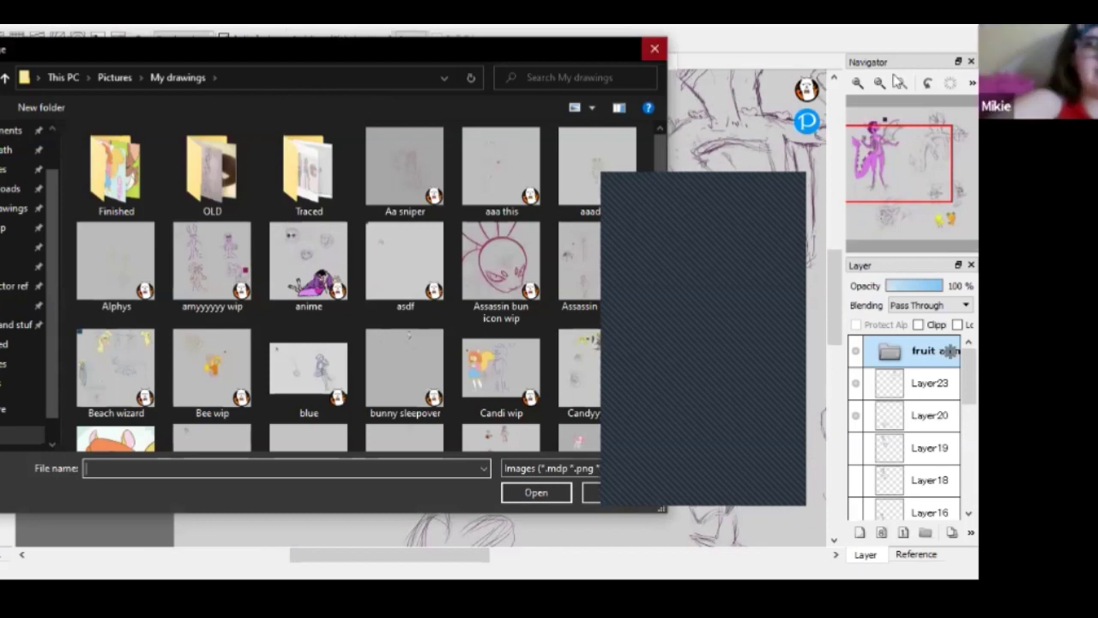
# Fit the whole drawing in view to look over all the dragon and character sketches
pyautogui.click(898, 82)
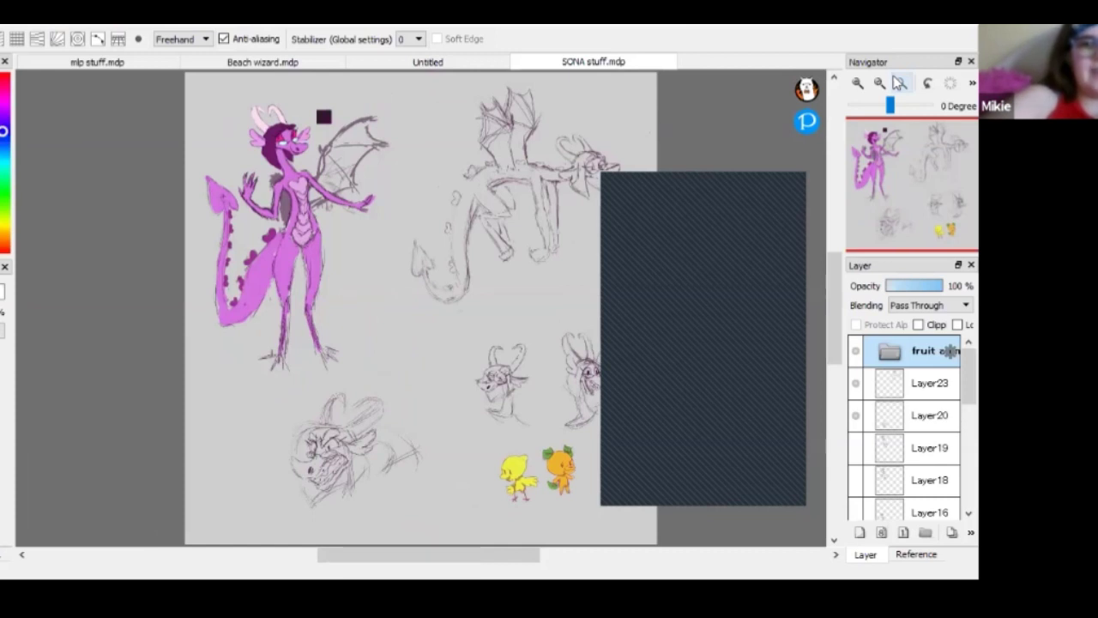
pyautogui.click(898, 82)
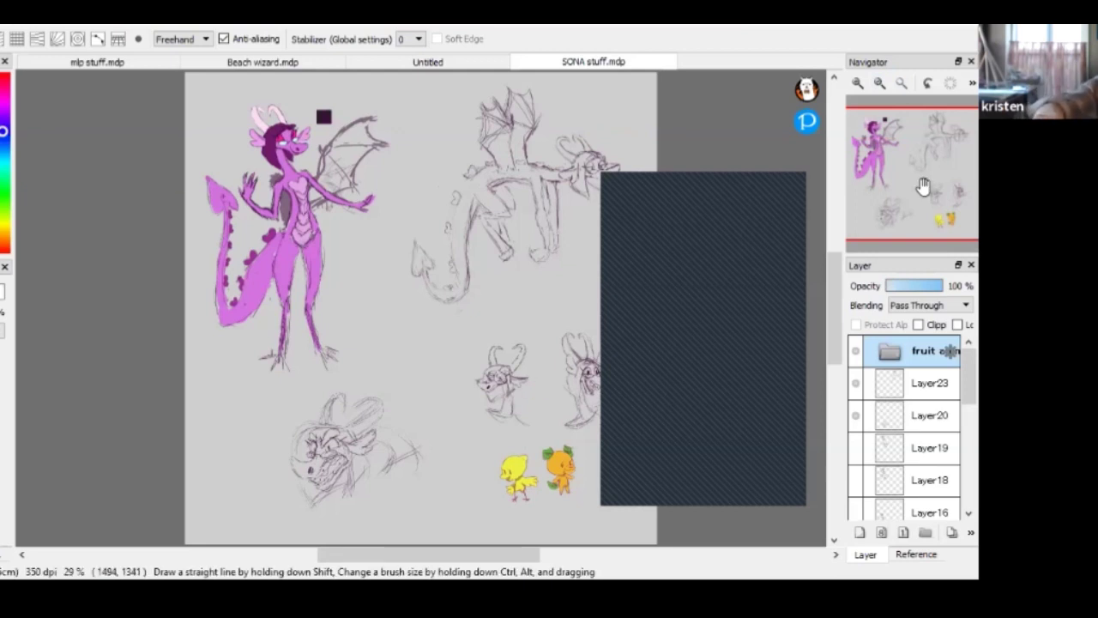
pyautogui.moveTo(923, 185)
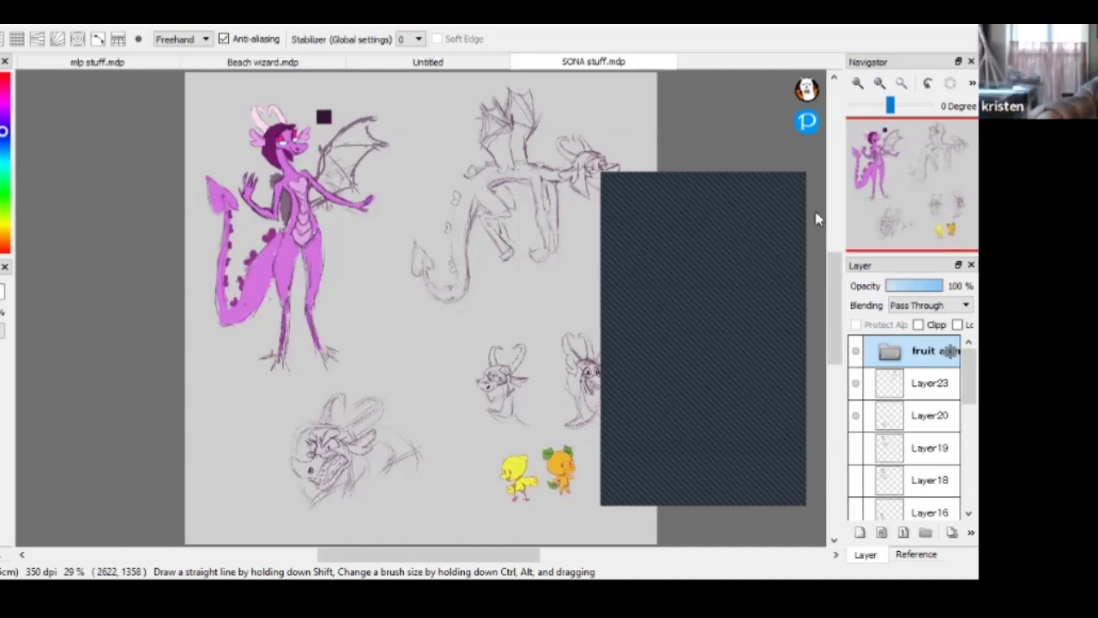
# Search the My drawings folder for "sona" and open the more sona drawing
pyautogui.hotkey('alt', 'f')
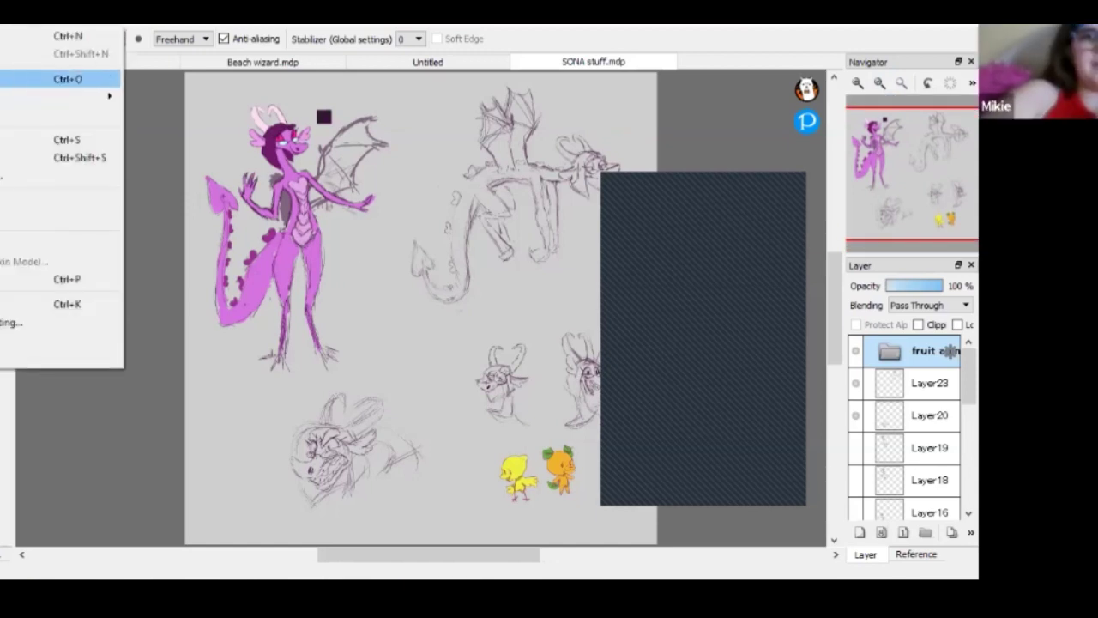
pyautogui.press('Return')
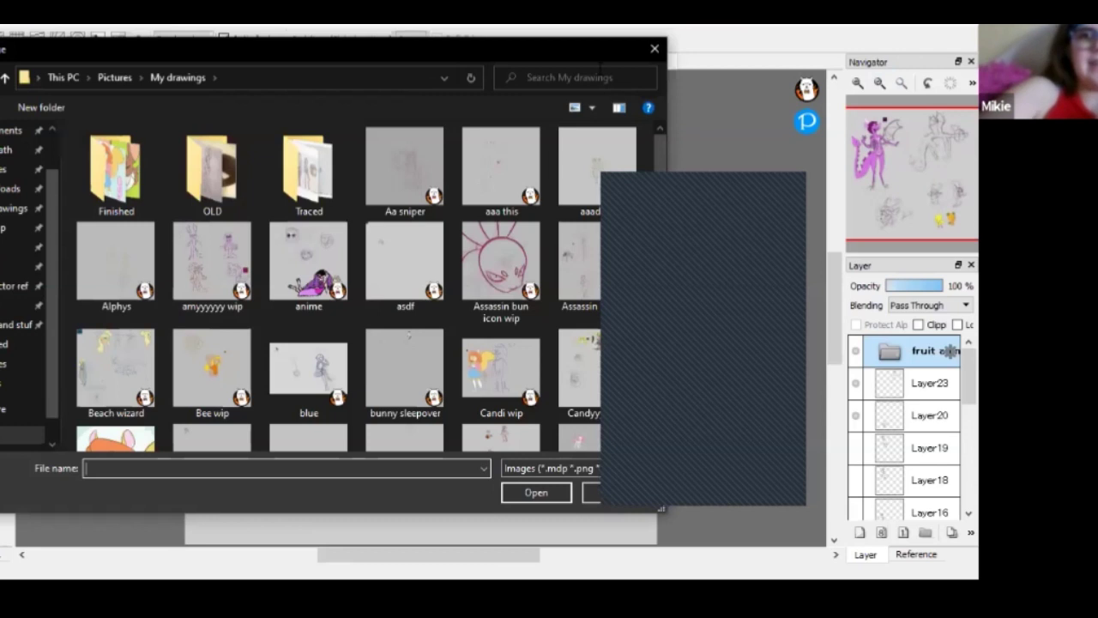
pyautogui.click(566, 78)
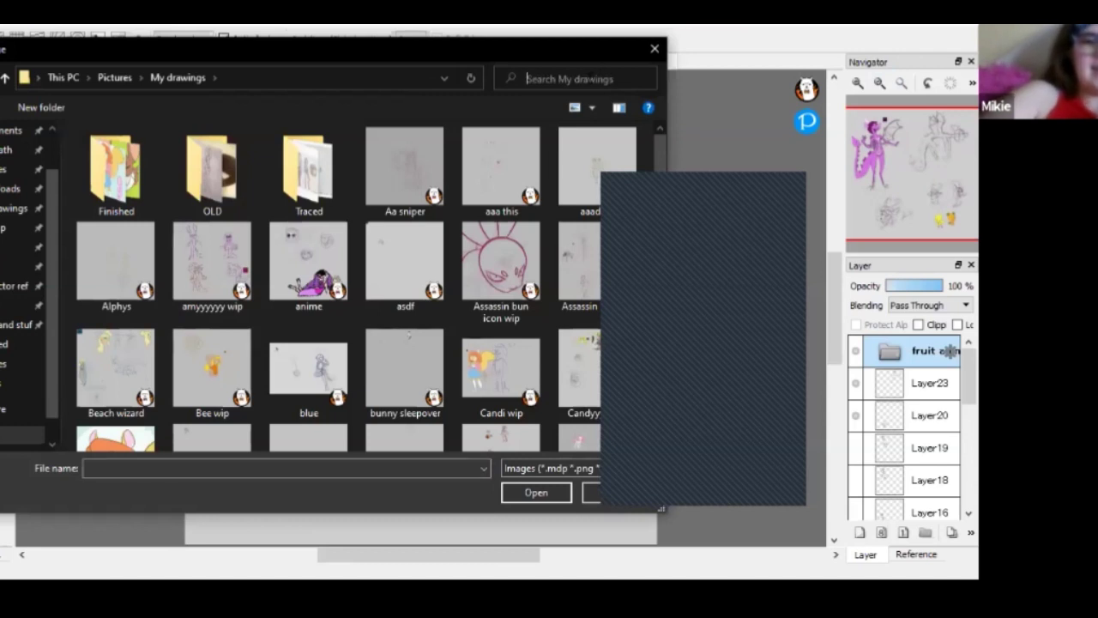
pyautogui.write('sona')
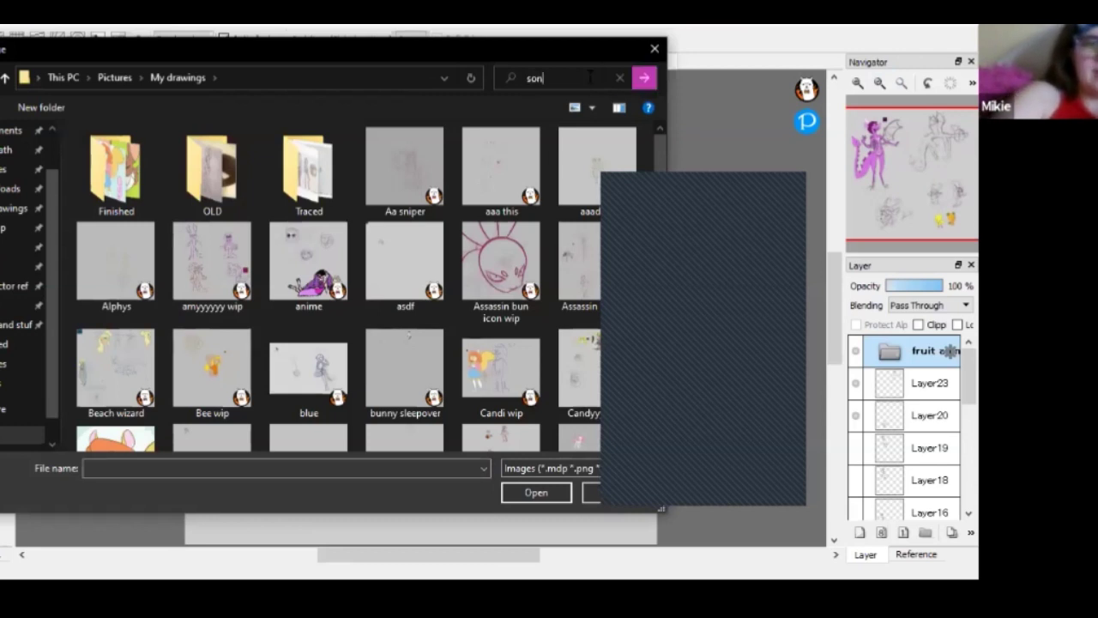
pyautogui.click(589, 100)
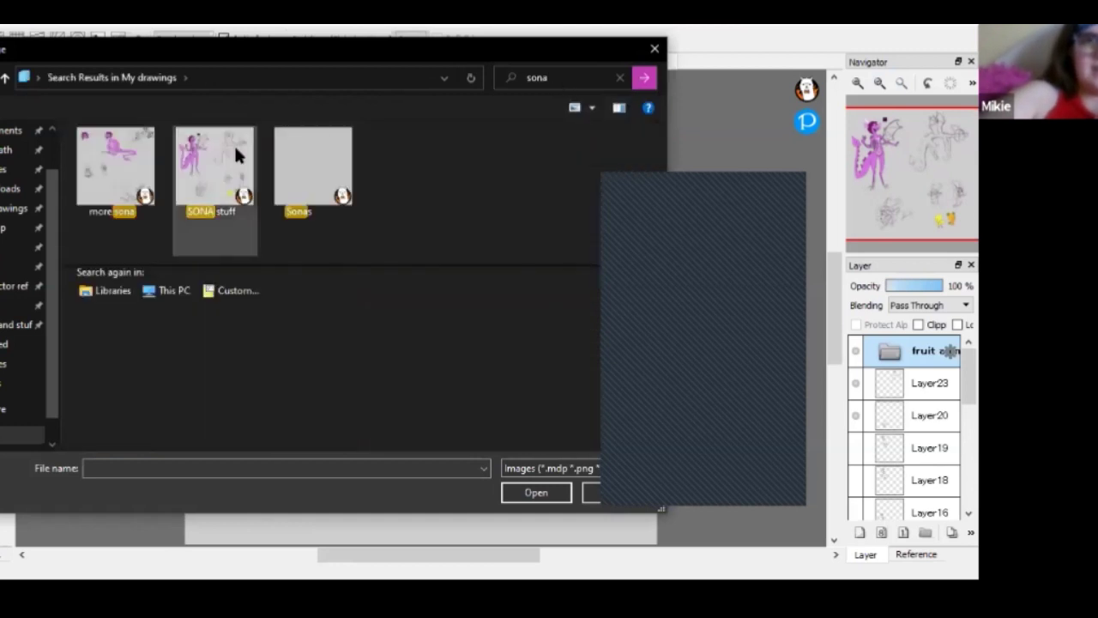
pyautogui.click(148, 152)
pyautogui.click(538, 494)
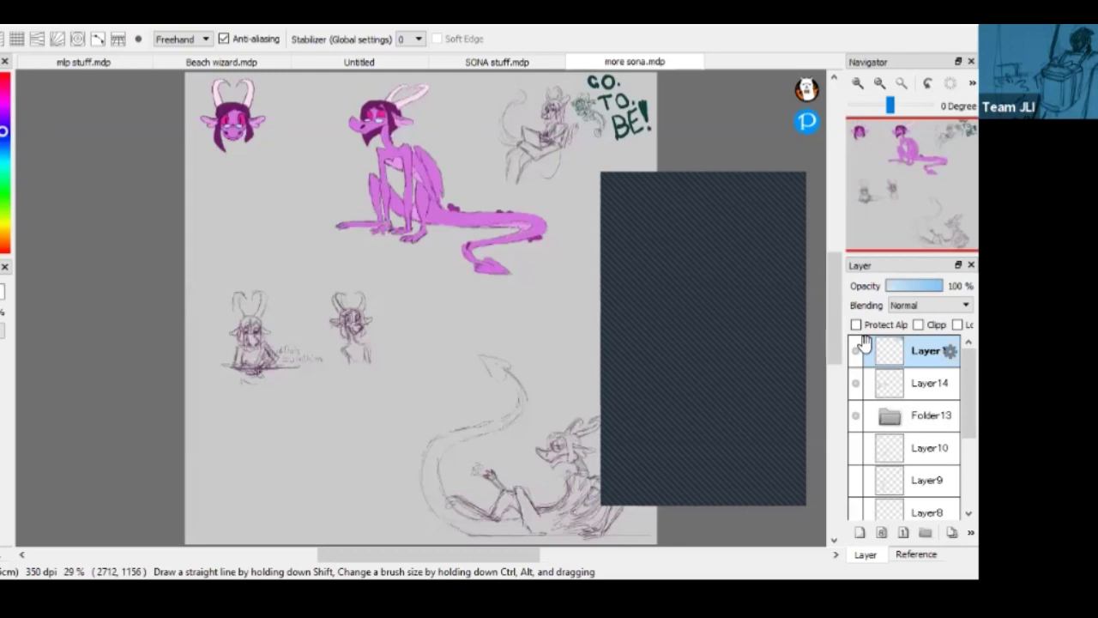
# Examine the horned dragon head, the laptop sketch with the GO. TO. BE! lettering and the reclining dragon up close
pyautogui.click(857, 82)
pyautogui.moveTo(913, 184); pyautogui.dragTo(875, 135)
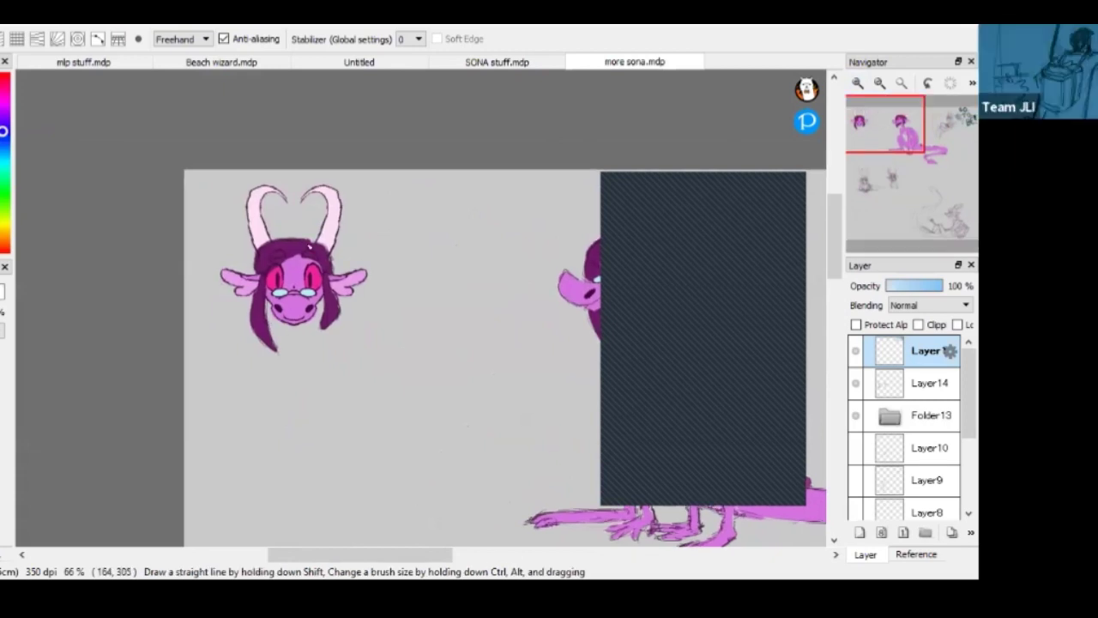
pyautogui.moveTo(899, 139); pyautogui.dragTo(956, 147)
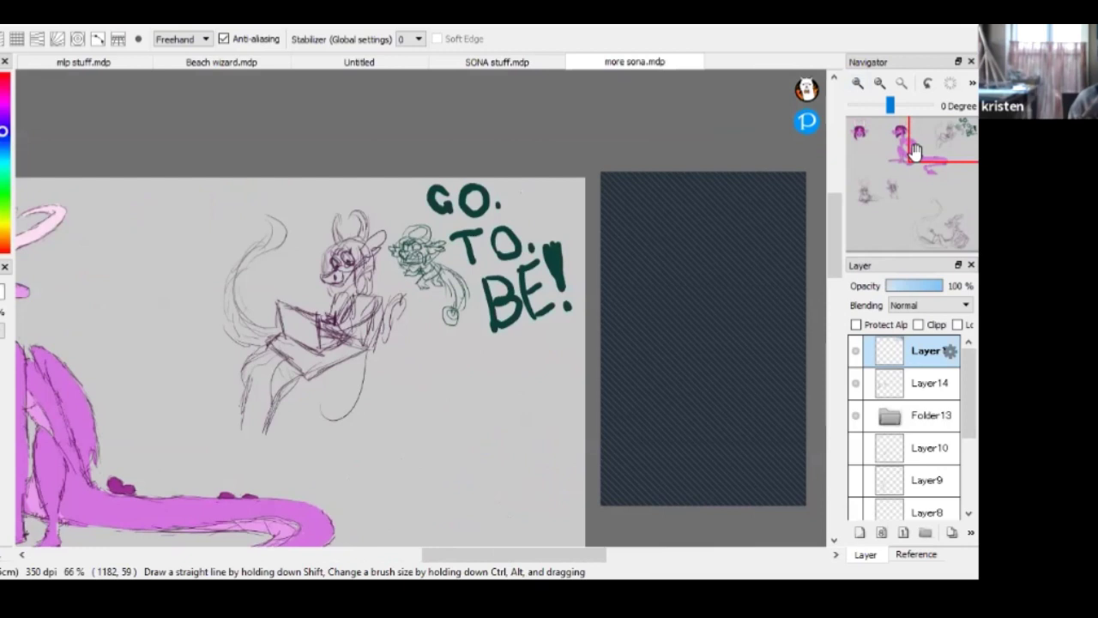
pyautogui.moveTo(914, 155)
pyautogui.mouseDown()
pyautogui.moveTo(888, 193)
pyautogui.moveTo(943, 221)
pyautogui.mouseUp()
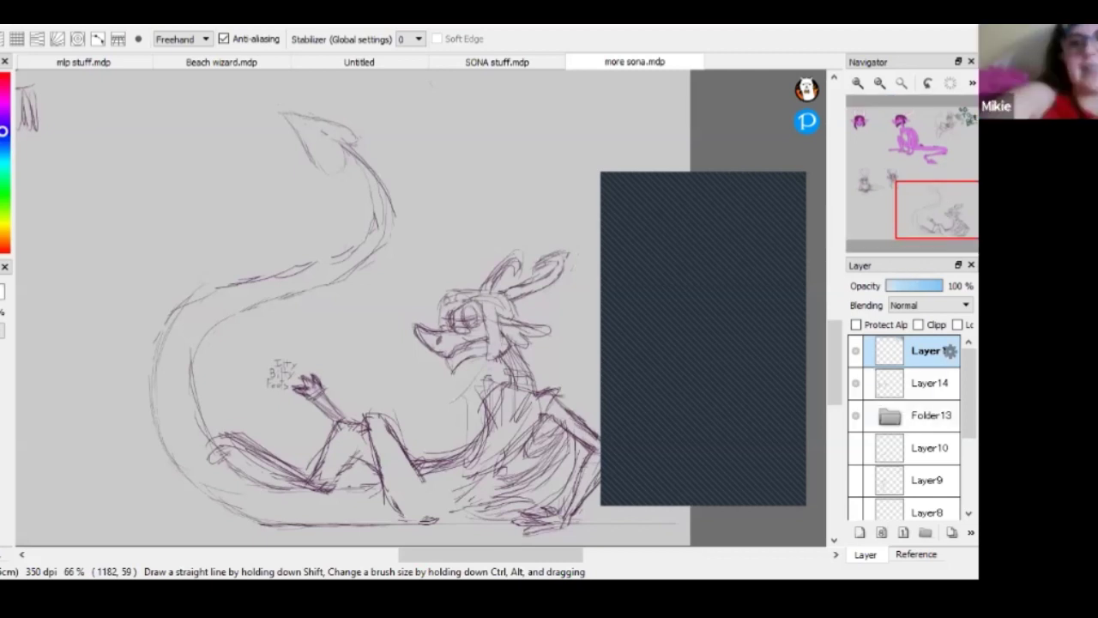
# Make Layer10 and Layer9 visible to show the winged dragon sketch beside the reclining dragon
pyautogui.scroll(-2, 864, 386)
pyautogui.click(855, 380)
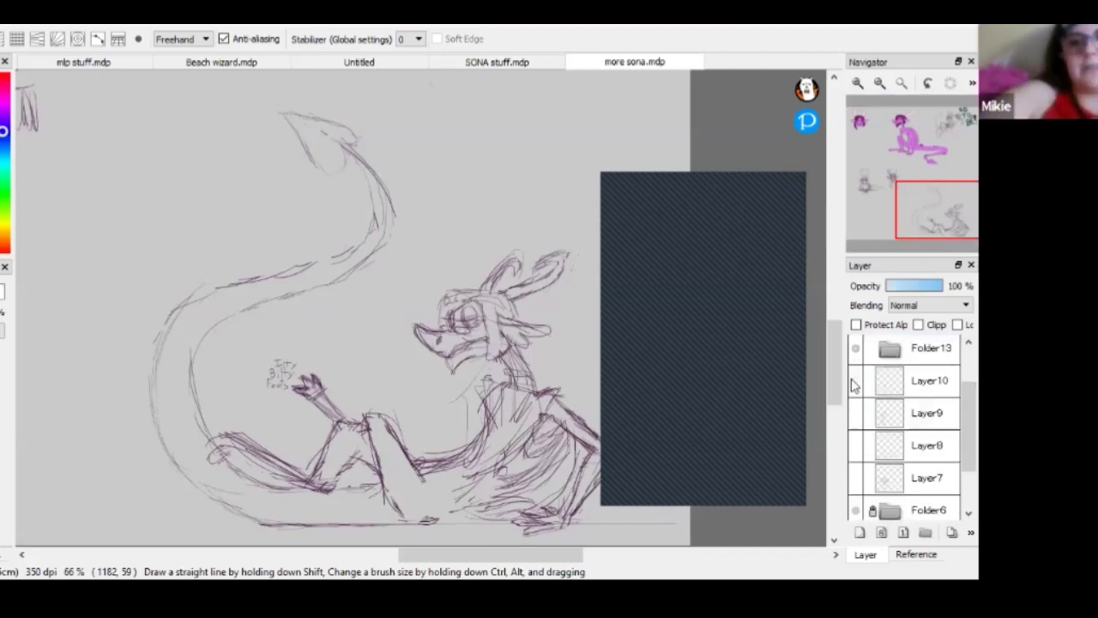
pyautogui.moveTo(932, 219); pyautogui.dragTo(886, 195)
pyautogui.click(855, 380)
pyautogui.click(855, 380)
pyautogui.click(856, 388)
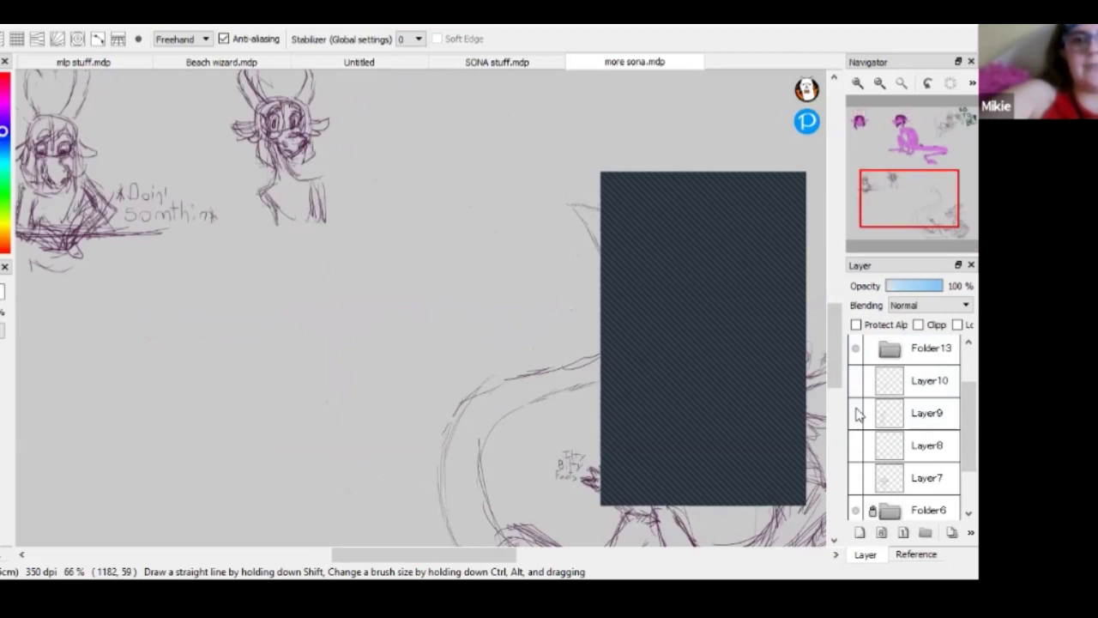
pyautogui.click(857, 413)
pyautogui.click(855, 380)
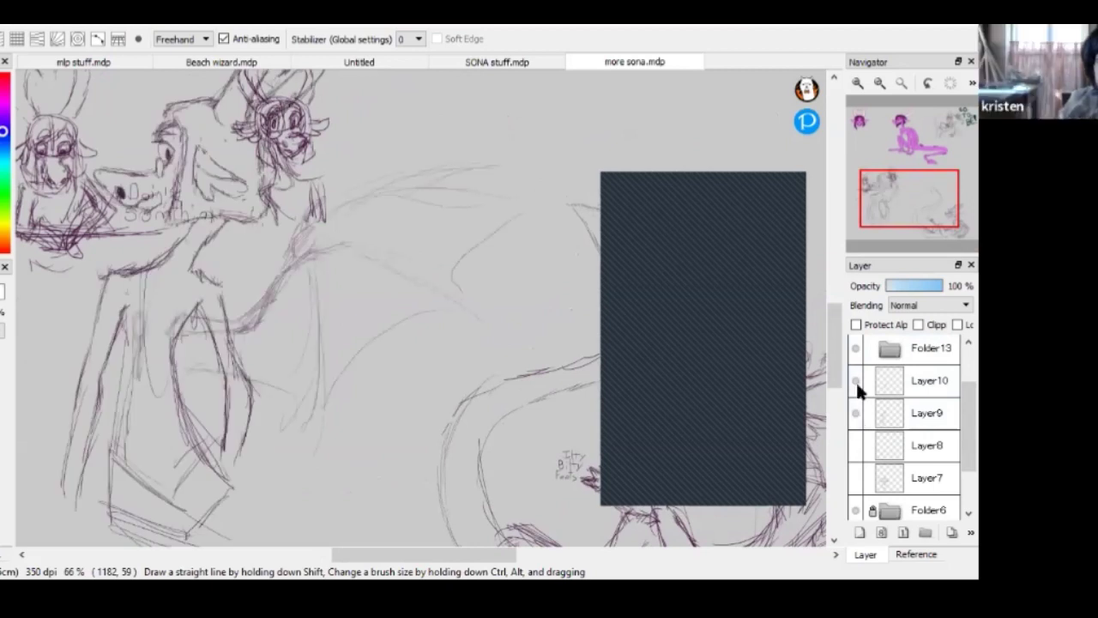
# Hide Folder13, Layer14 and the topmost layer so the winged dragon sketch stands clear of the overlapping busts
pyautogui.click(856, 347)
pyautogui.click(855, 347)
pyautogui.click(855, 347)
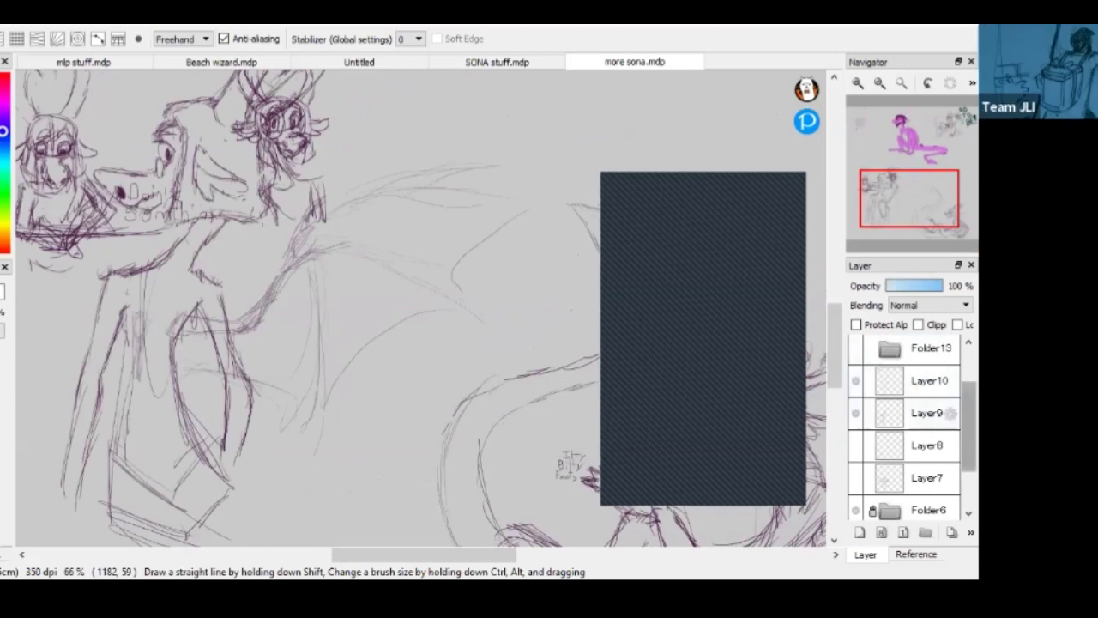
pyautogui.hotkey('ctrl', 'shift', 'n')
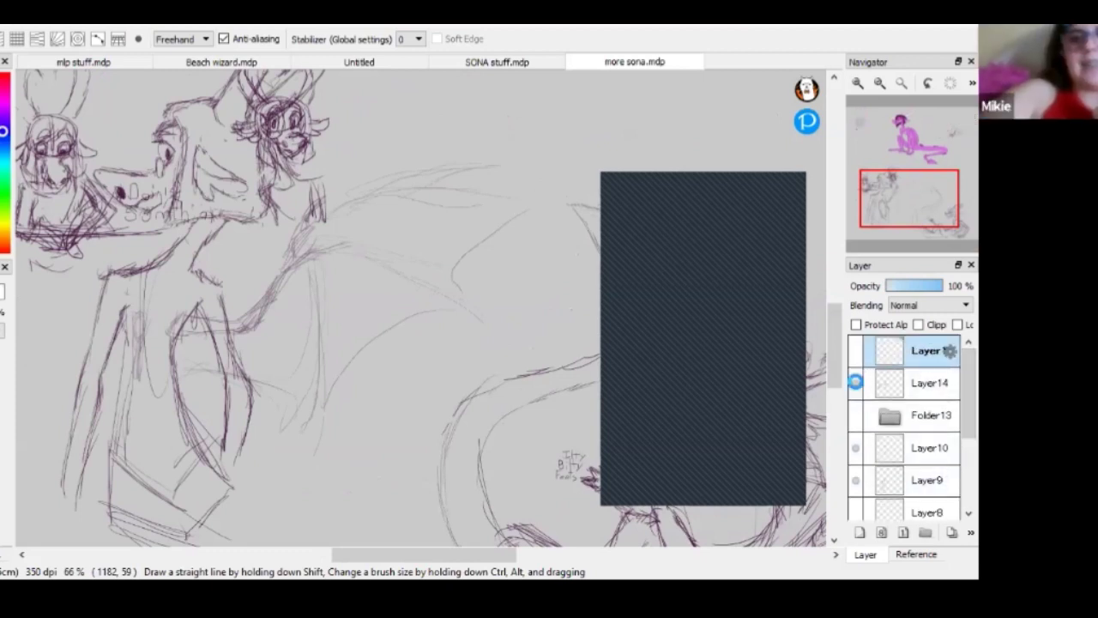
pyautogui.click(856, 383)
pyautogui.scroll(-2, 909, 421)
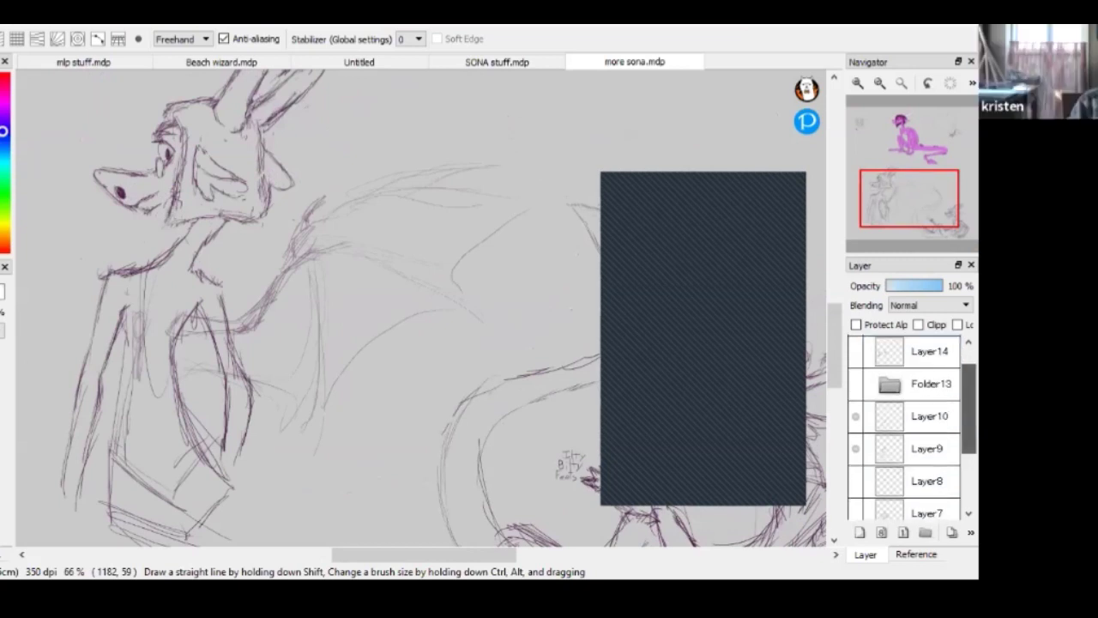
pyautogui.scroll(-1, 909, 425)
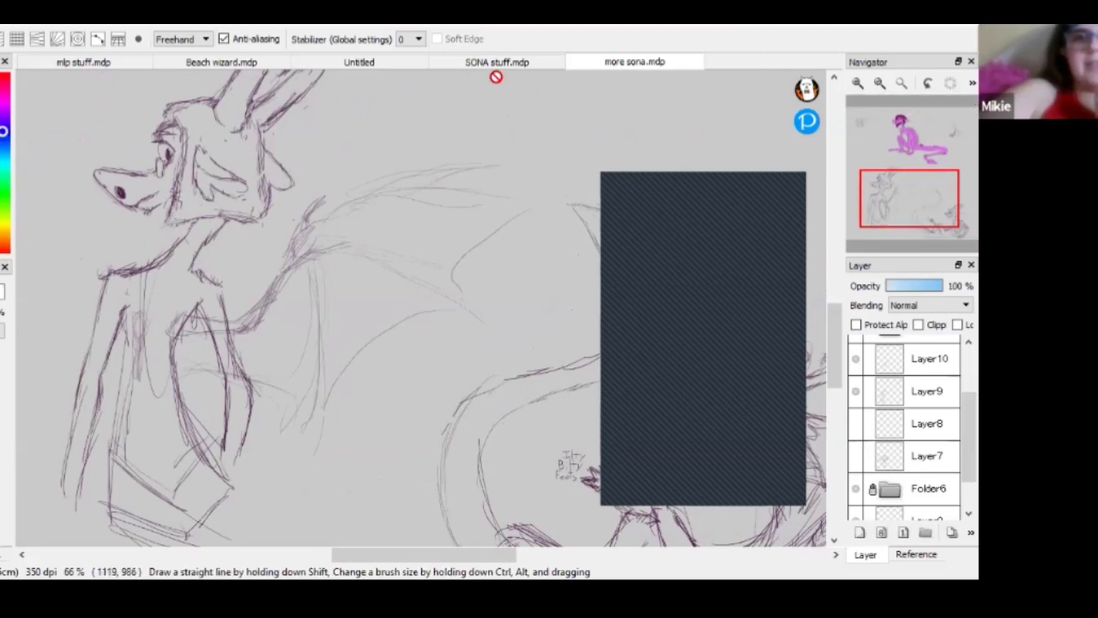
# Compare the alternate dragon sketches on Layer9, Layer8 and Layer7 by switching their visibility, leaving only Layer9 of these shown
pyautogui.click(856, 392)
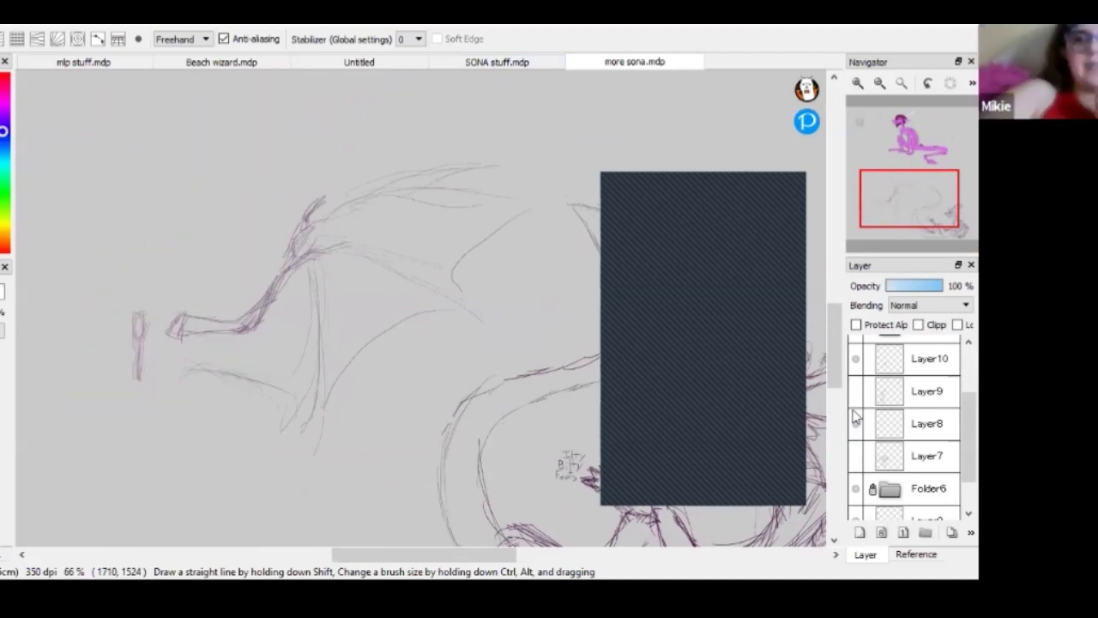
pyautogui.click(855, 393)
pyautogui.click(856, 458)
pyautogui.click(855, 456)
pyautogui.click(855, 456)
pyautogui.click(855, 392)
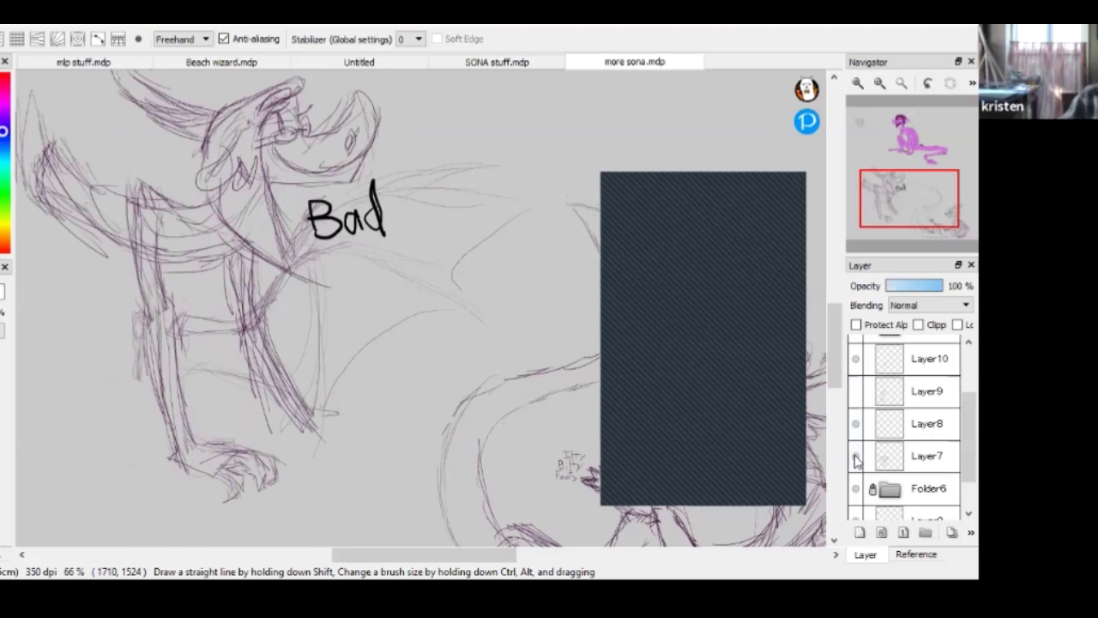
pyautogui.click(855, 455)
pyautogui.click(856, 391)
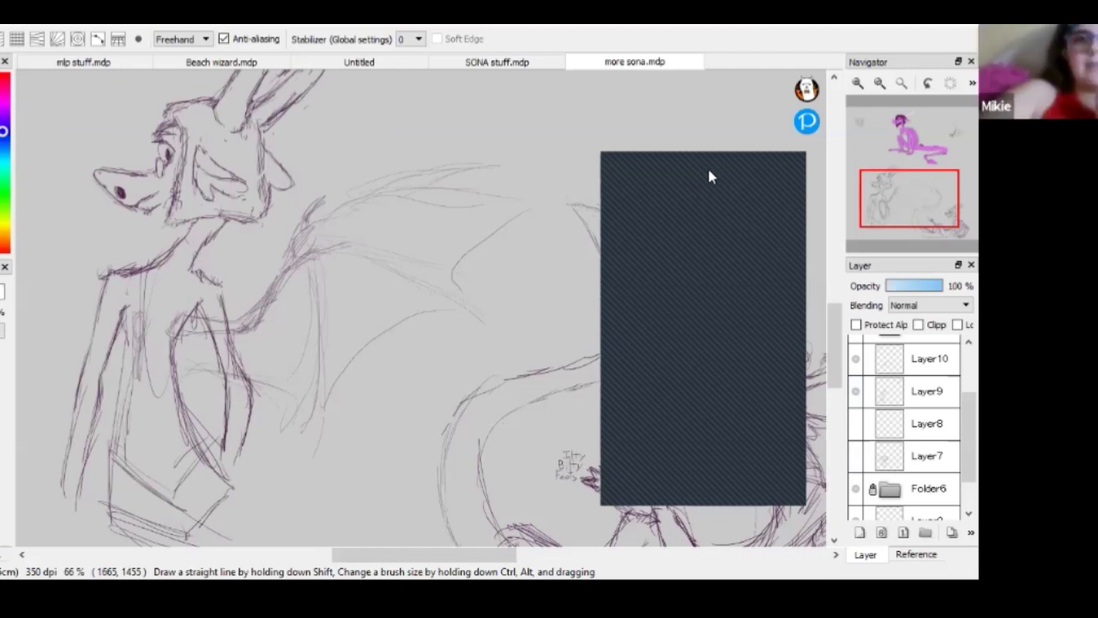
# Move the floating window that covers the canvas clear of the dragon sketches
pyautogui.moveTo(709, 177); pyautogui.dragTo(370, 129)
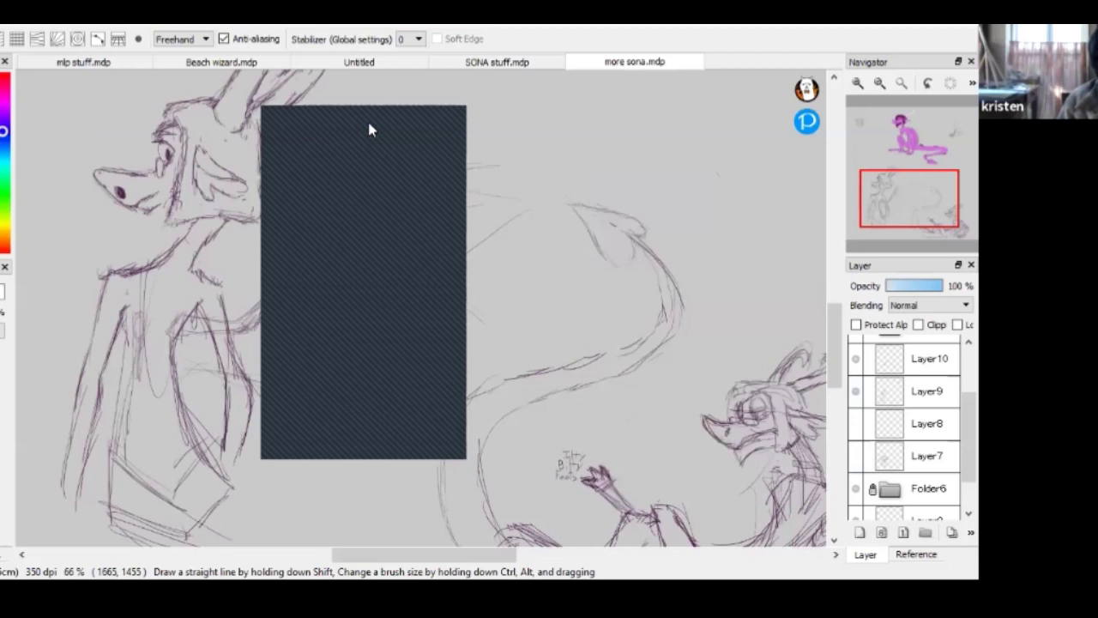
pyautogui.moveTo(369, 129); pyautogui.dragTo(466, 119)
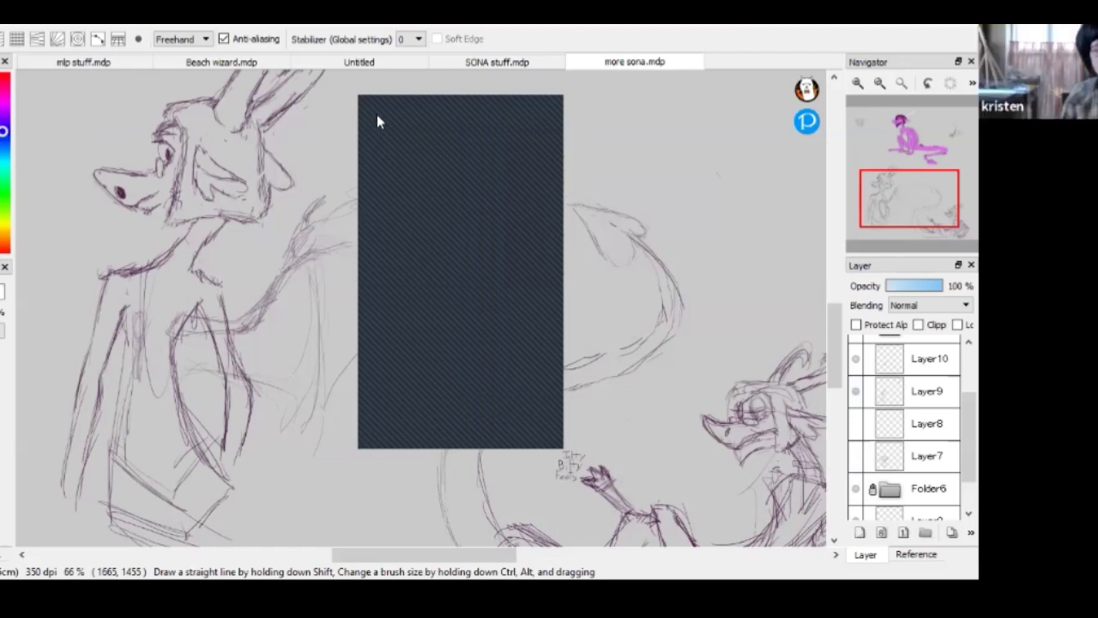
pyautogui.moveTo(481, 127); pyautogui.dragTo(655, 169)
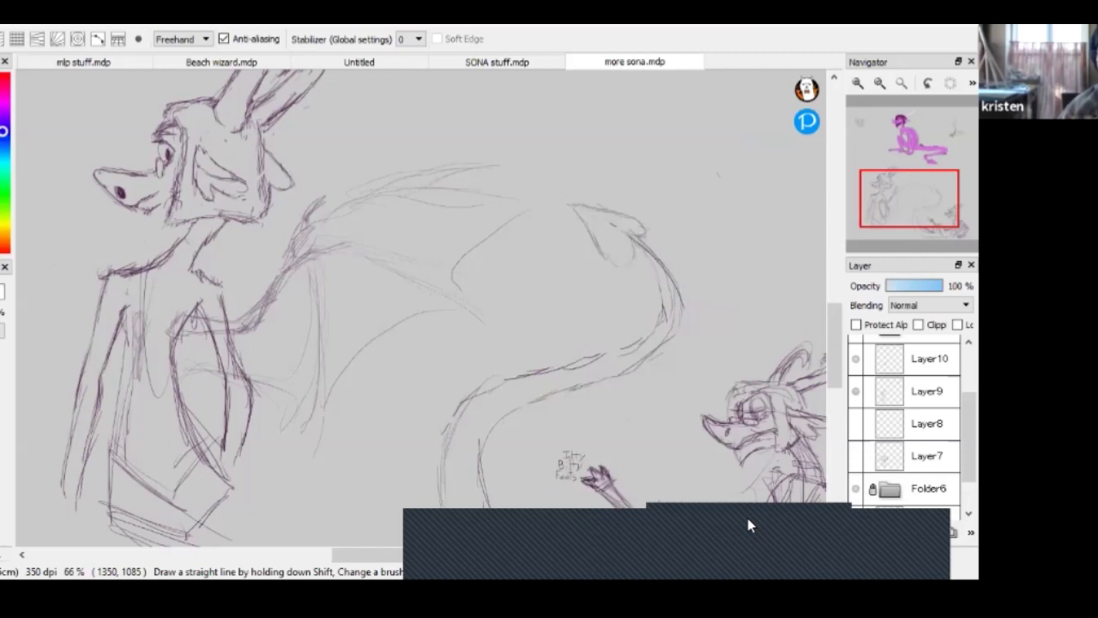
# Check Layer8 and Layer7 briefly, and examine the coloured seated dragon and the foot sketch beside it
pyautogui.moveTo(932, 215)
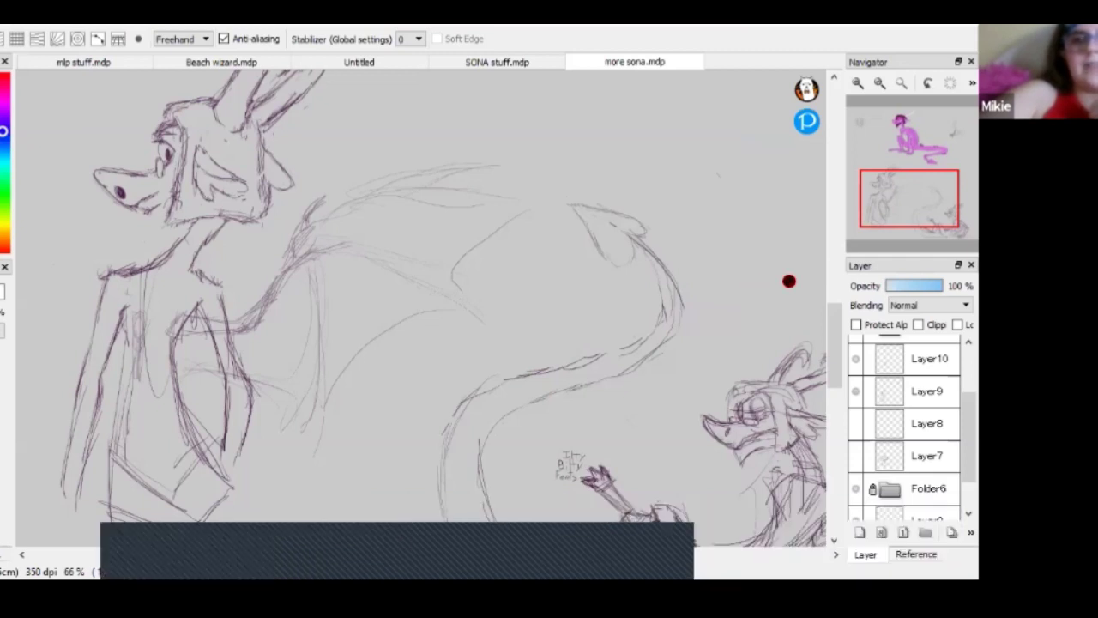
pyautogui.moveTo(895, 215)
pyautogui.mouseDown()
pyautogui.moveTo(920, 140)
pyautogui.moveTo(874, 157)
pyautogui.mouseUp()
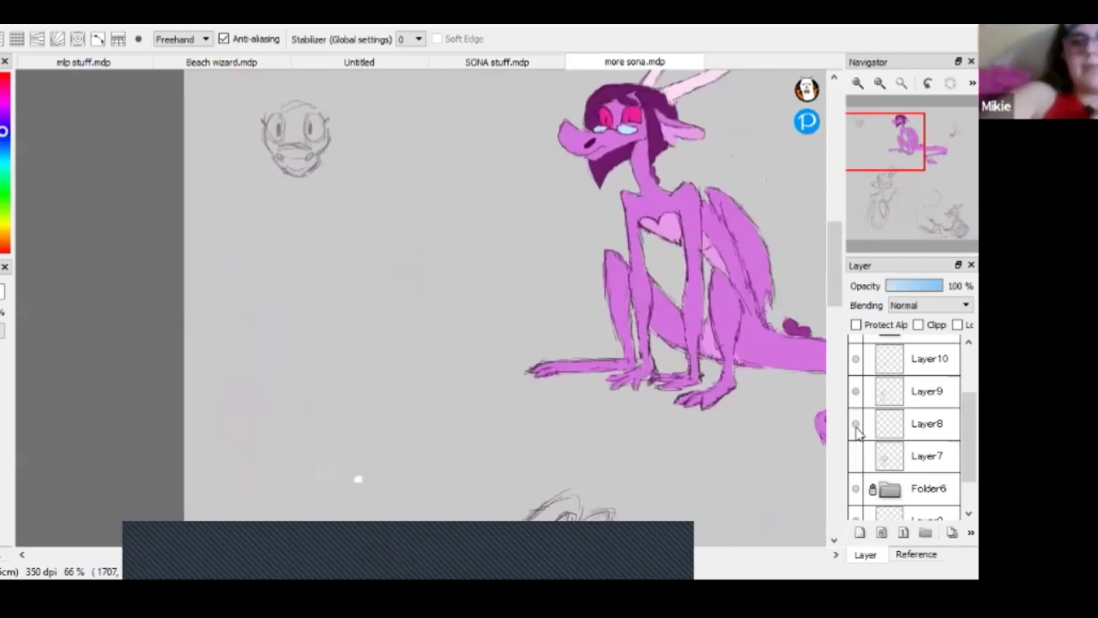
pyautogui.click(857, 457)
pyautogui.click(857, 456)
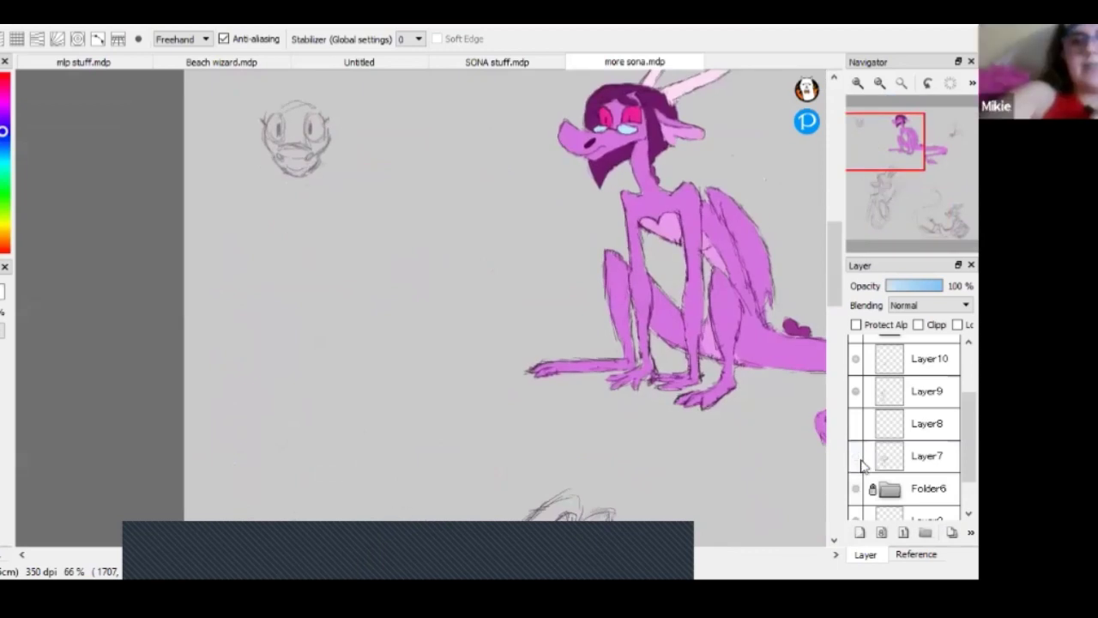
pyautogui.moveTo(969, 437); pyautogui.dragTo(969, 464)
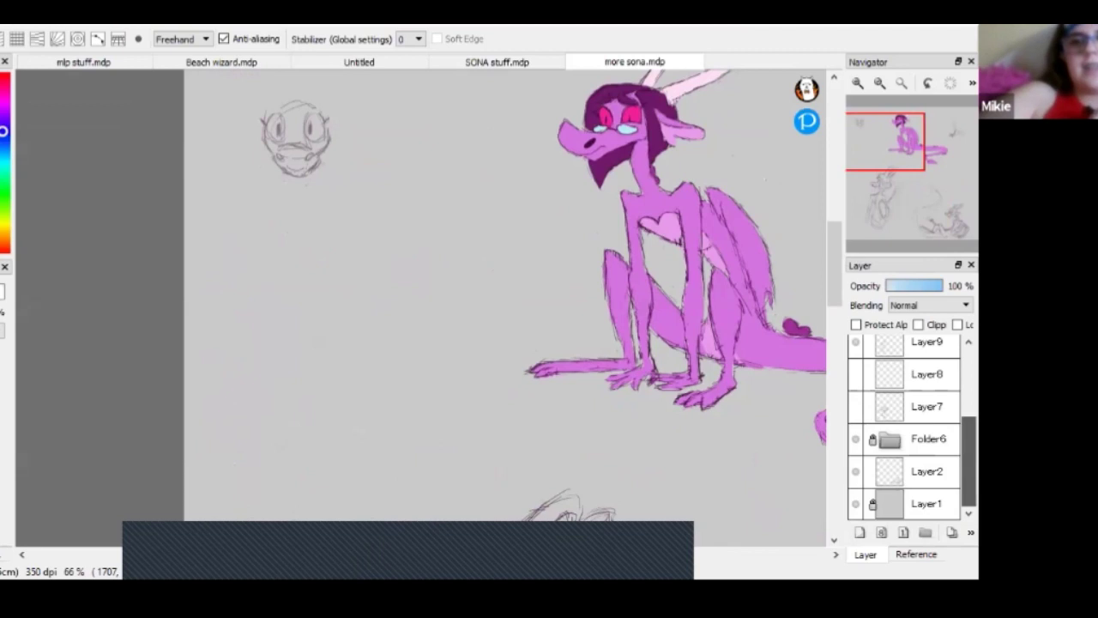
pyautogui.moveTo(905, 165); pyautogui.dragTo(918, 146)
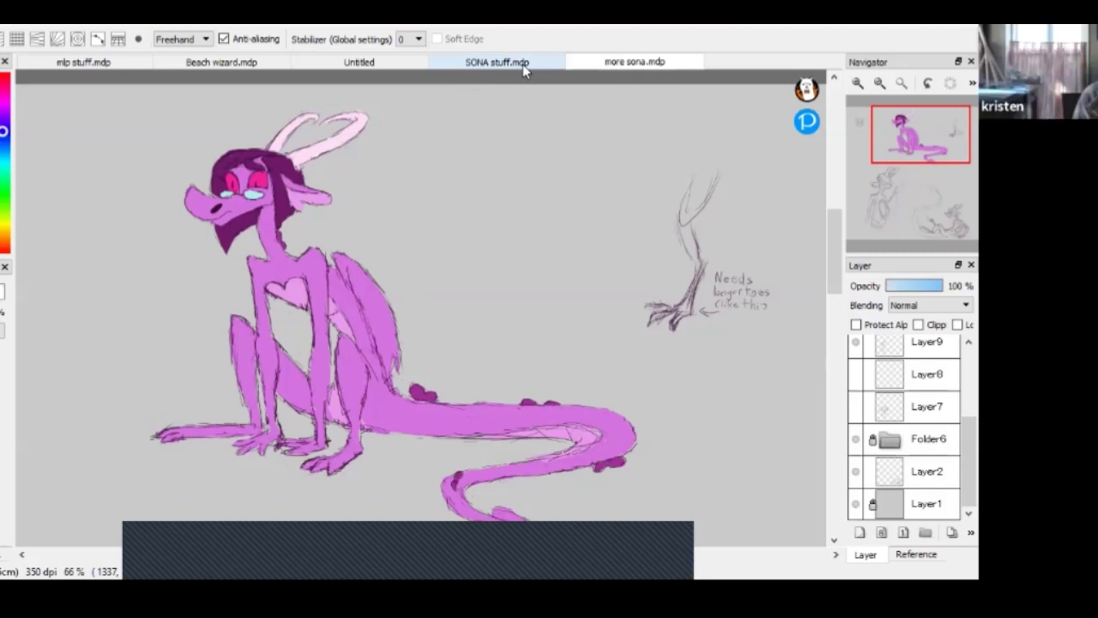
# Switch to SONA stuff.mdp and look through its layer list, briefly checking the content of a hidden layer
pyautogui.click(522, 64)
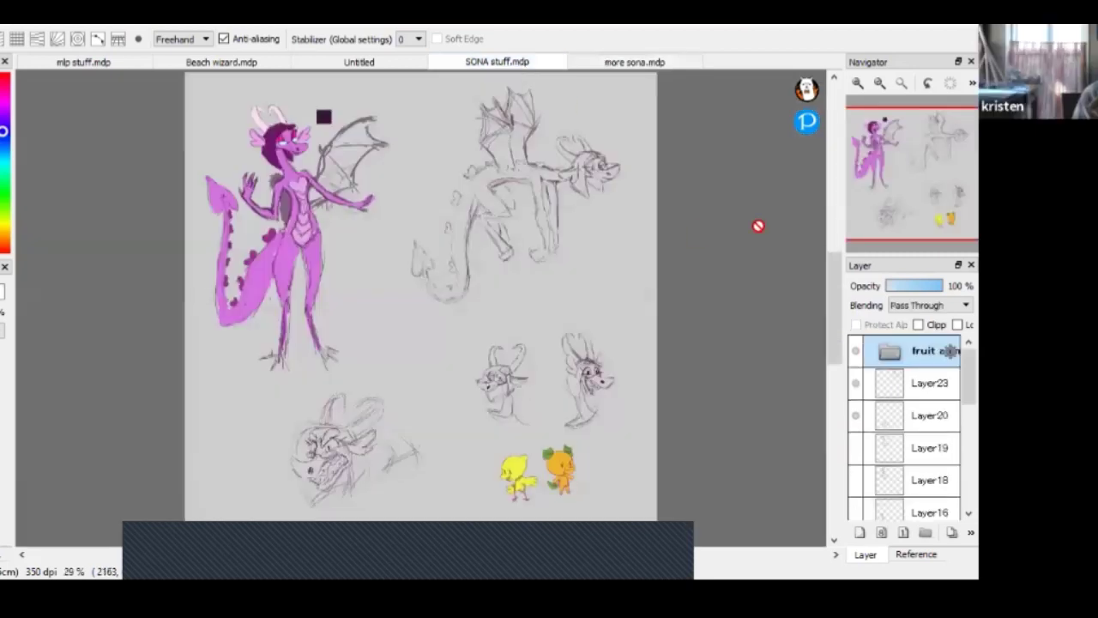
pyautogui.moveTo(967, 378); pyautogui.dragTo(950, 351)
pyautogui.scroll(-6, 949, 351)
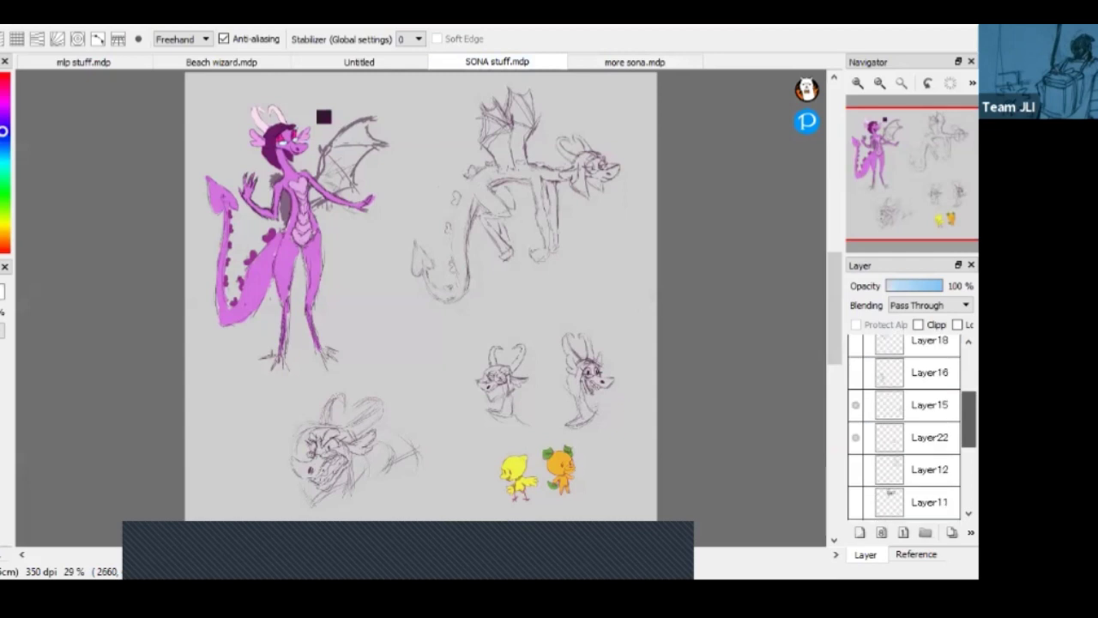
pyautogui.click(856, 471)
pyautogui.click(857, 471)
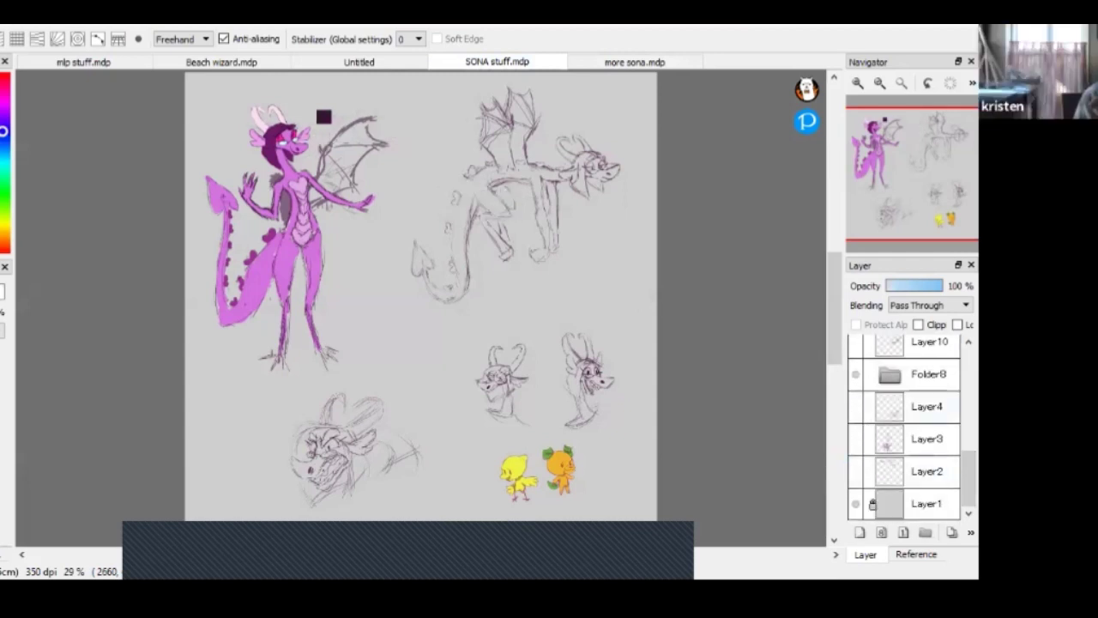
pyautogui.scroll(3, 918, 429)
pyautogui.scroll(1, 918, 429)
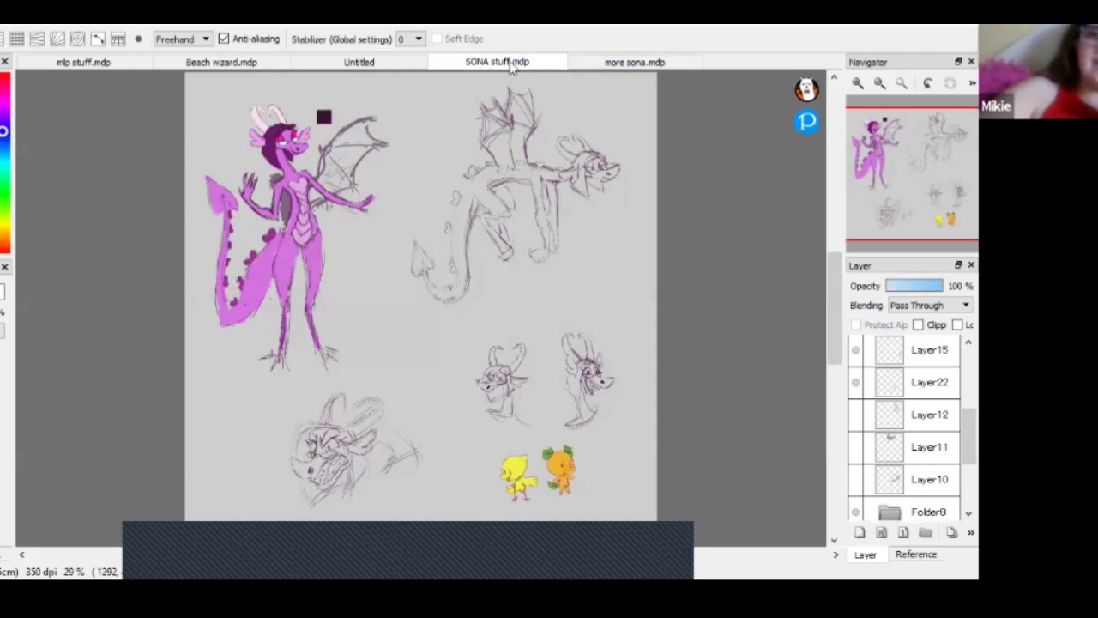
# Return to more sona.mdp and examine the seated purple dragon from its head down to its tail
pyautogui.click(587, 67)
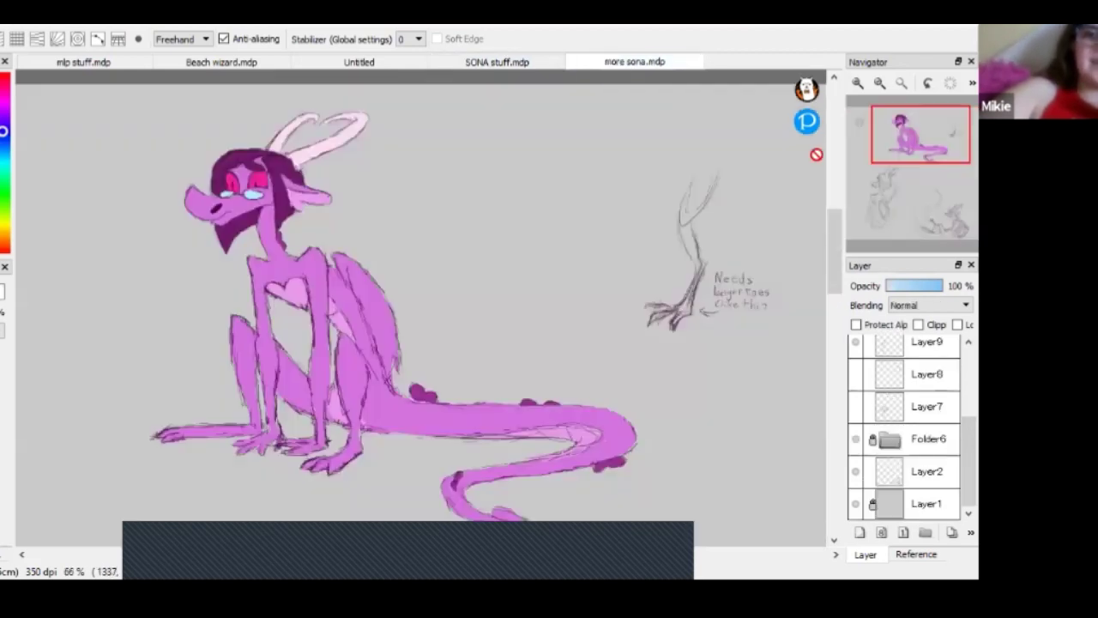
pyautogui.moveTo(896, 152)
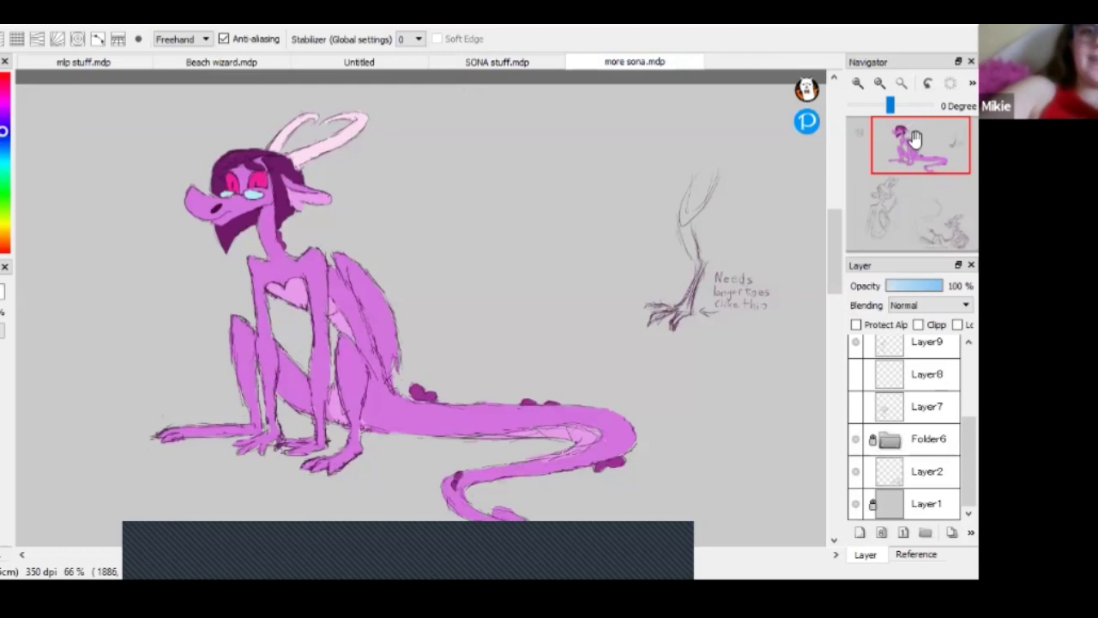
pyautogui.moveTo(915, 139)
pyautogui.mouseDown()
pyautogui.moveTo(907, 209)
pyautogui.moveTo(915, 143)
pyautogui.moveTo(903, 143)
pyautogui.mouseUp()
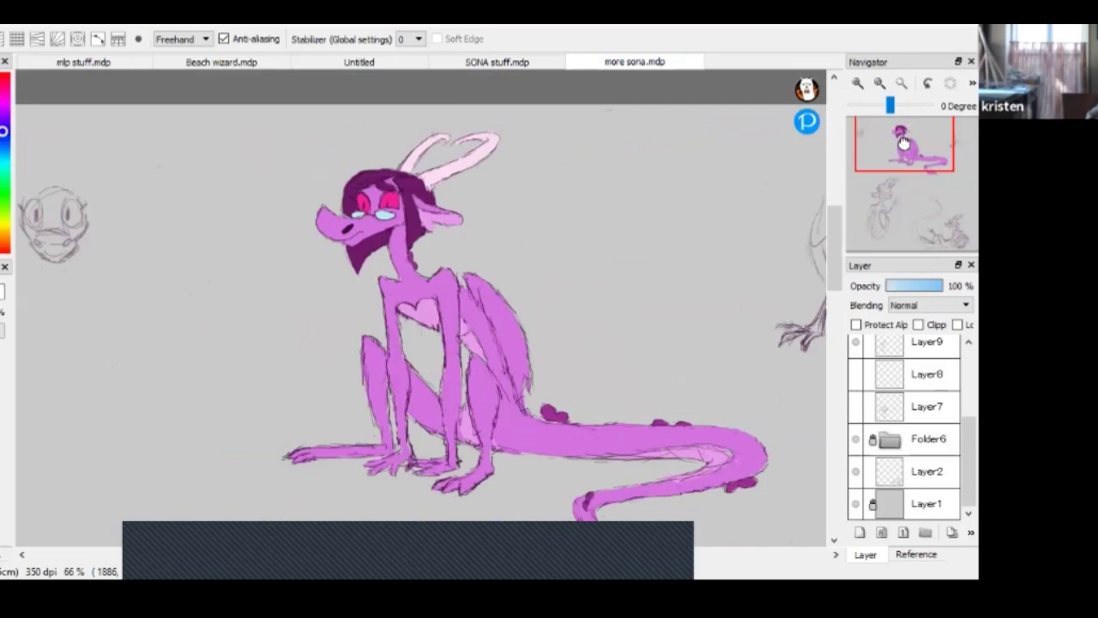
pyautogui.moveTo(903, 143); pyautogui.dragTo(907, 160)
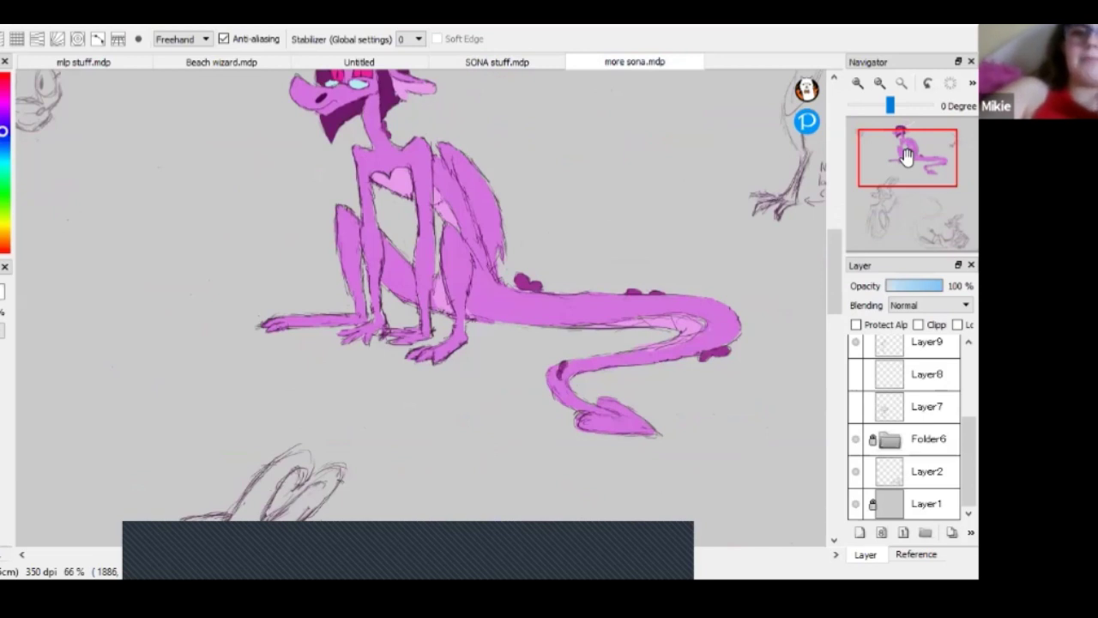
# Examine the seated purple dragon and the uncoloured standing winged dragon sketch below it
pyautogui.moveTo(904, 152); pyautogui.dragTo(907, 152)
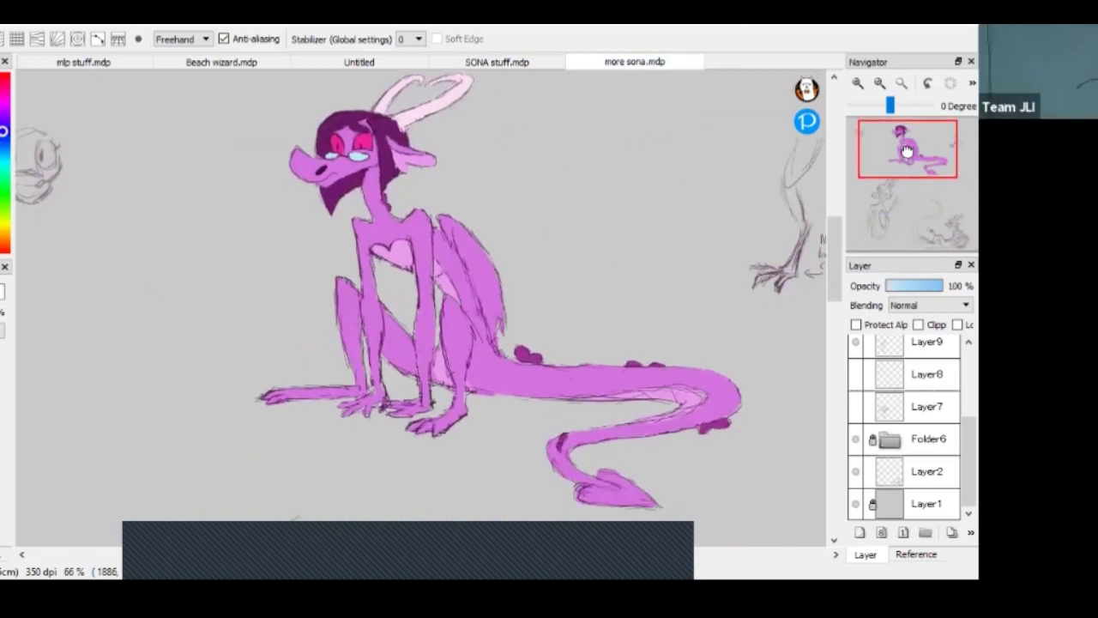
pyautogui.moveTo(907, 151); pyautogui.dragTo(904, 205)
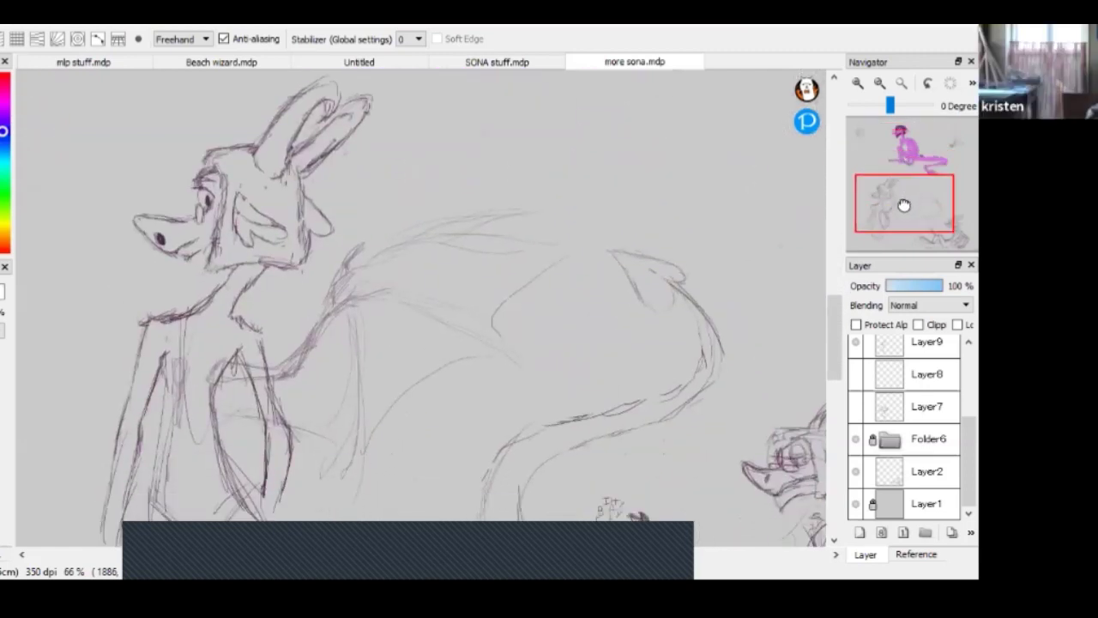
pyautogui.moveTo(903, 205)
pyautogui.mouseDown()
pyautogui.moveTo(904, 220)
pyautogui.moveTo(942, 226)
pyautogui.moveTo(912, 203)
pyautogui.moveTo(887, 222)
pyautogui.mouseUp()
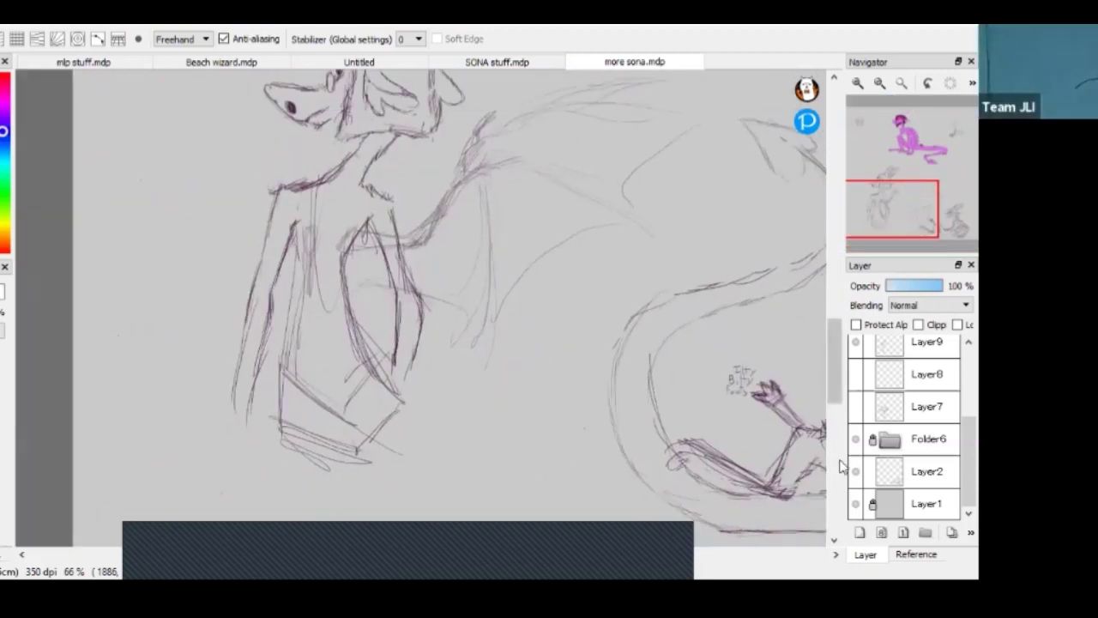
# Briefly hide and reshow Layer9 and Layer10 to check their content, and examine the standing winged dragon sketch
pyautogui.scroll(4, 858, 481)
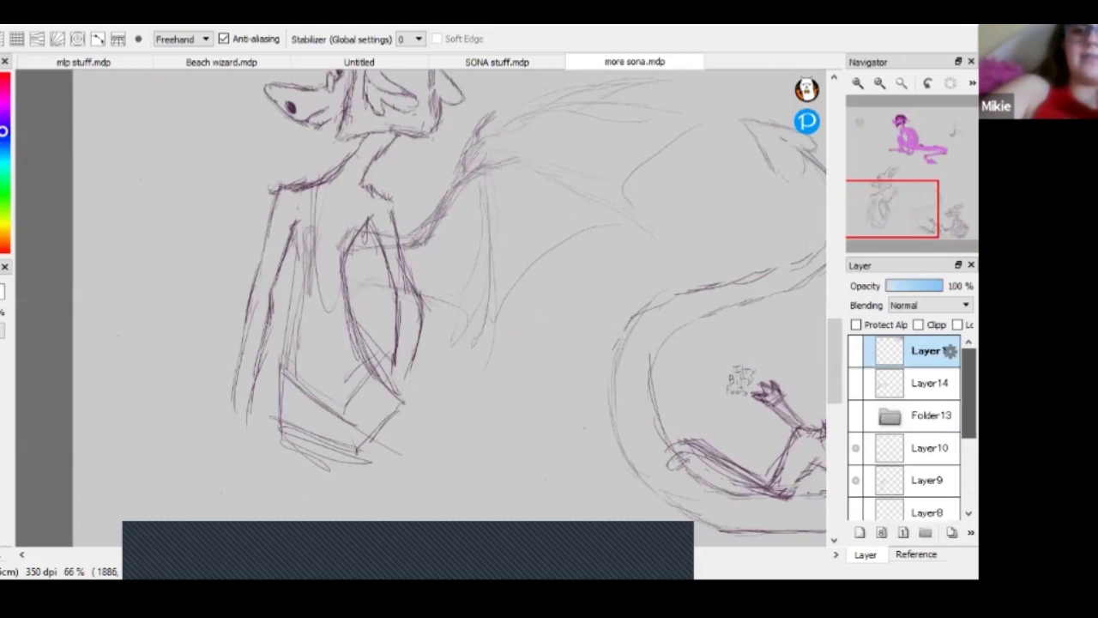
pyautogui.click(854, 492)
pyautogui.click(854, 492)
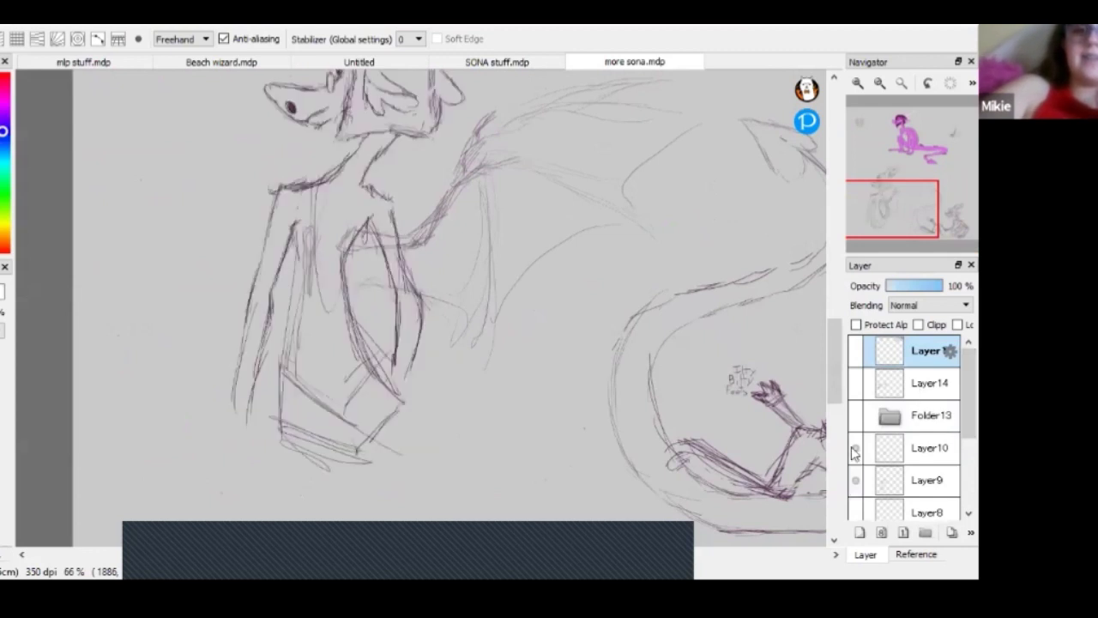
pyautogui.click(855, 450)
pyautogui.click(855, 450)
pyautogui.click(854, 449)
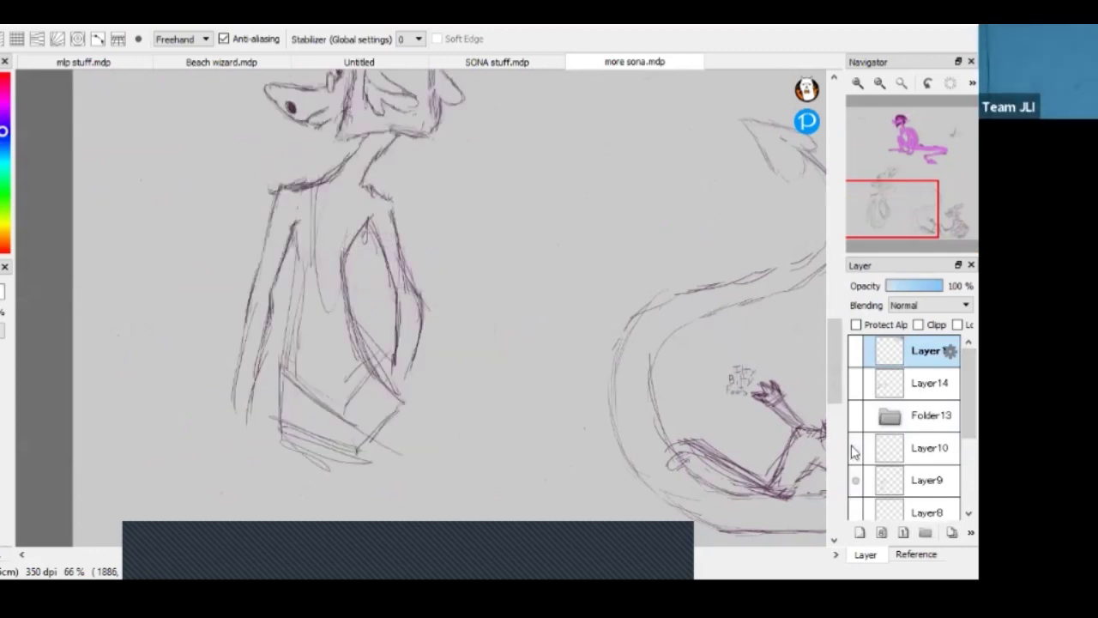
pyautogui.click(854, 450)
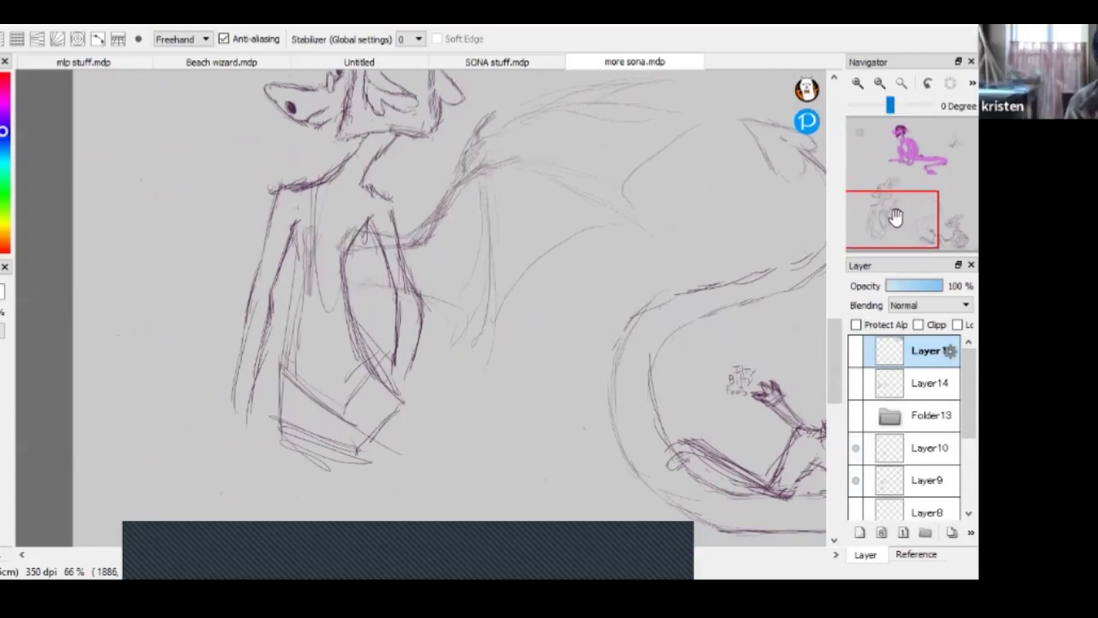
pyautogui.moveTo(895, 215); pyautogui.dragTo(888, 220)
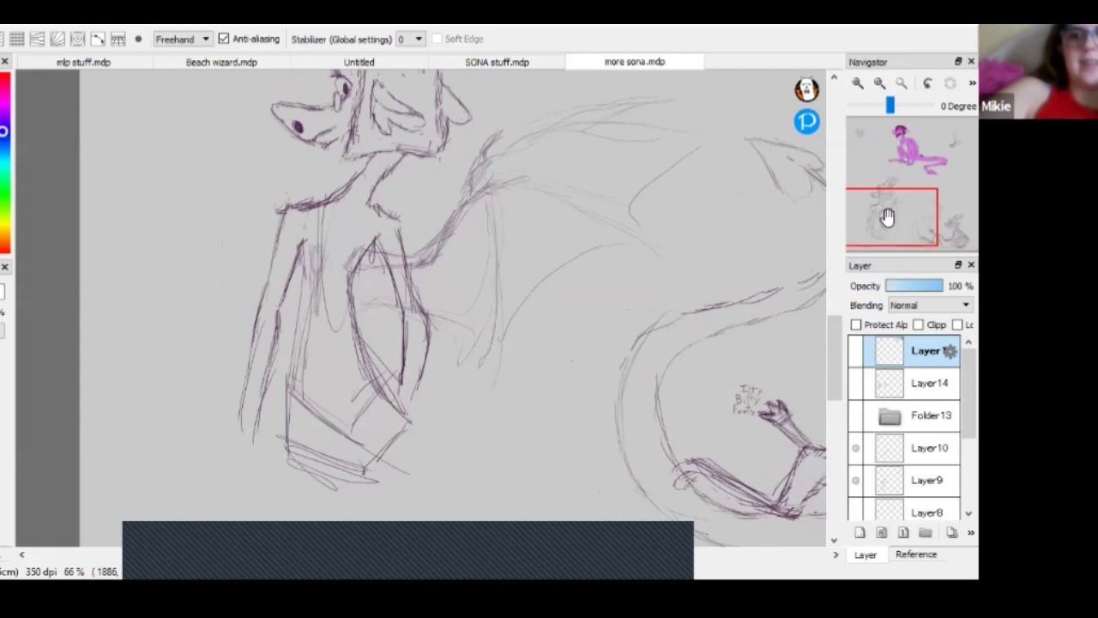
pyautogui.moveTo(887, 217)
pyautogui.mouseDown()
pyautogui.moveTo(910, 157)
pyautogui.moveTo(898, 204)
pyautogui.mouseUp()
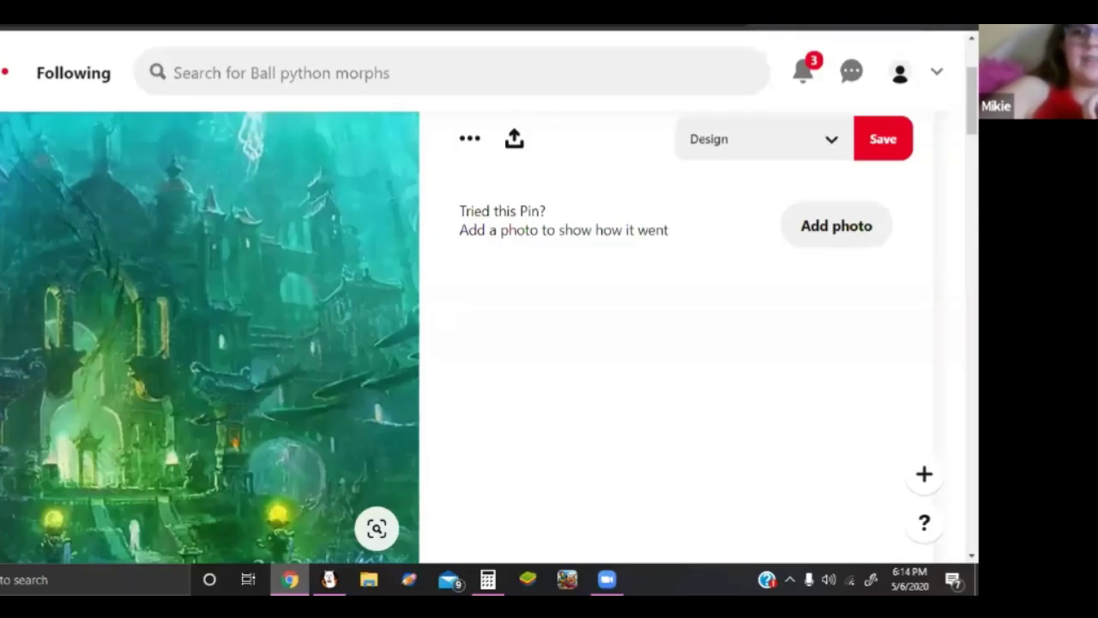
# Switch to Chrome and search Google for "nintendo dragox"
pyautogui.click(290, 579)
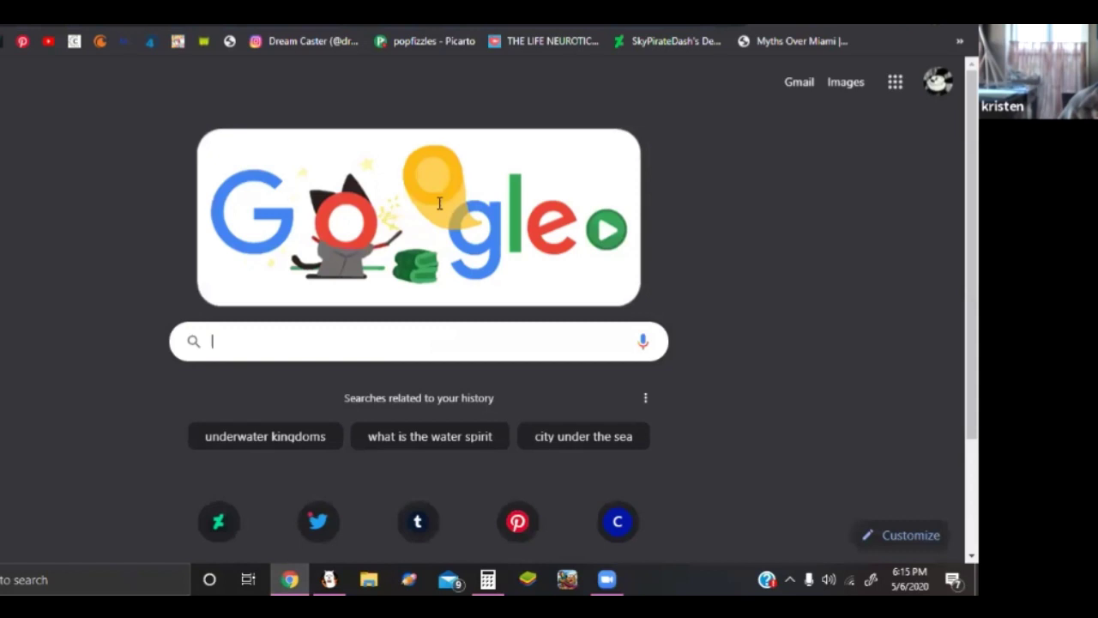
pyautogui.click(408, 347)
pyautogui.write('nin')
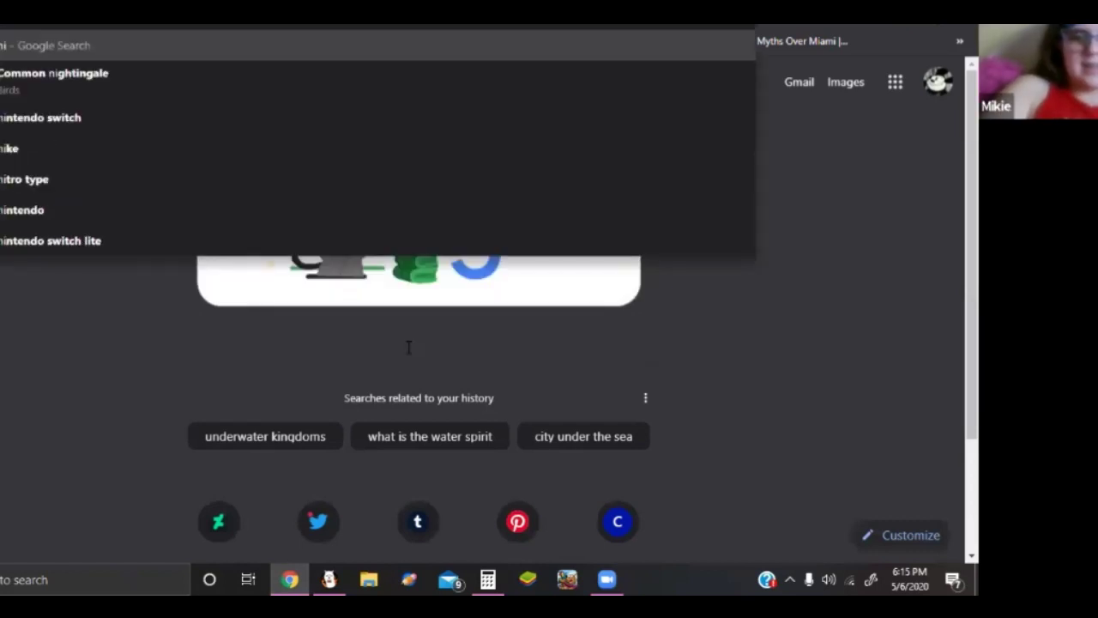
pyautogui.write('tendo switch')
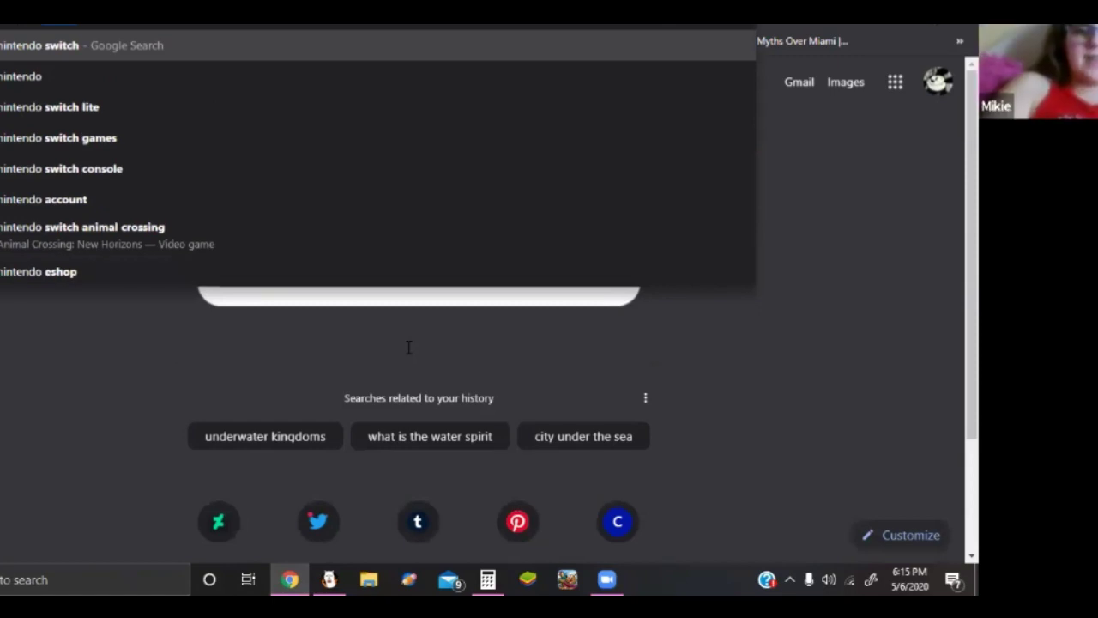
pyautogui.press('BackSpace')
pyautogui.press('BackSpace')
pyautogui.press('BackSpace')
pyautogui.press('BackSpace')
pyautogui.press('BackSpace')
pyautogui.press('BackSpace')
pyautogui.press('BackSpace')
pyautogui.press('BackSpace')
pyautogui.press('BackSpace')
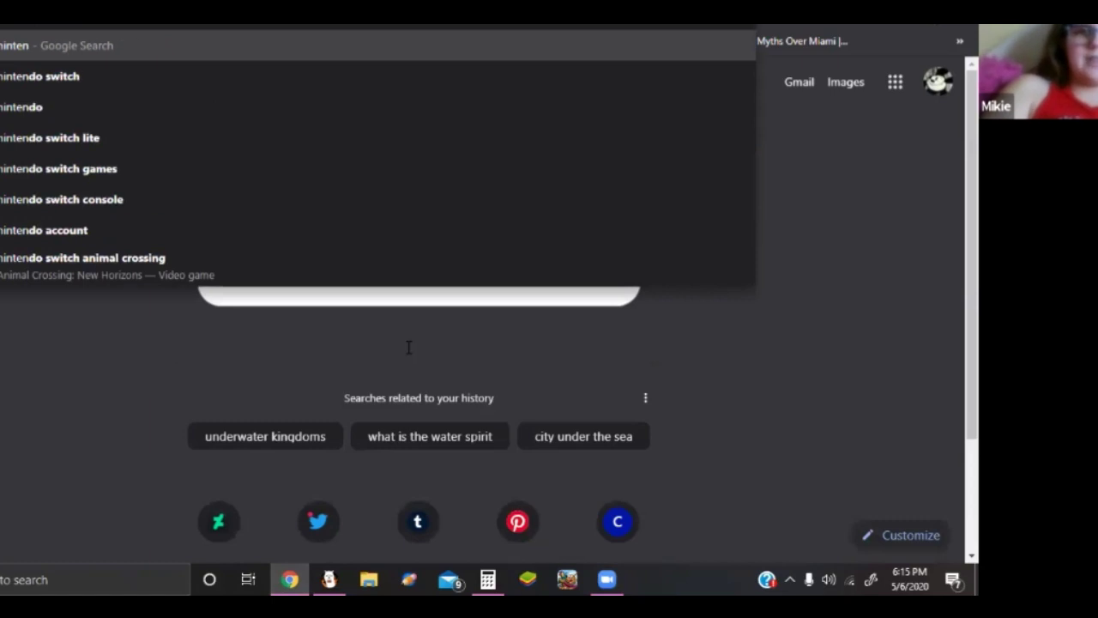
pyautogui.write('do')
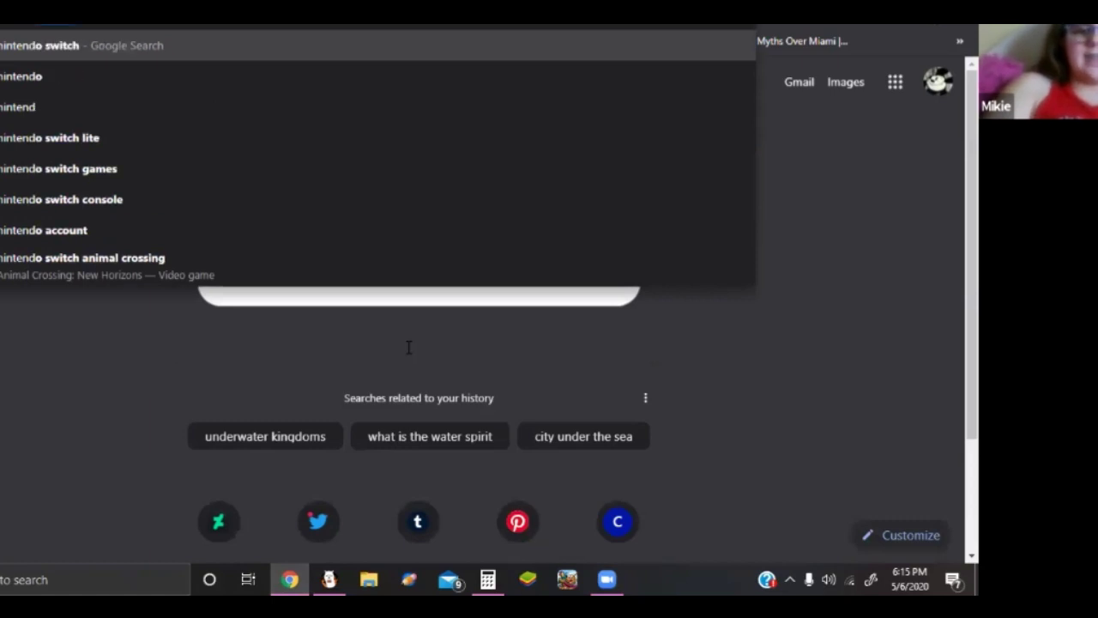
pyautogui.write(' d')
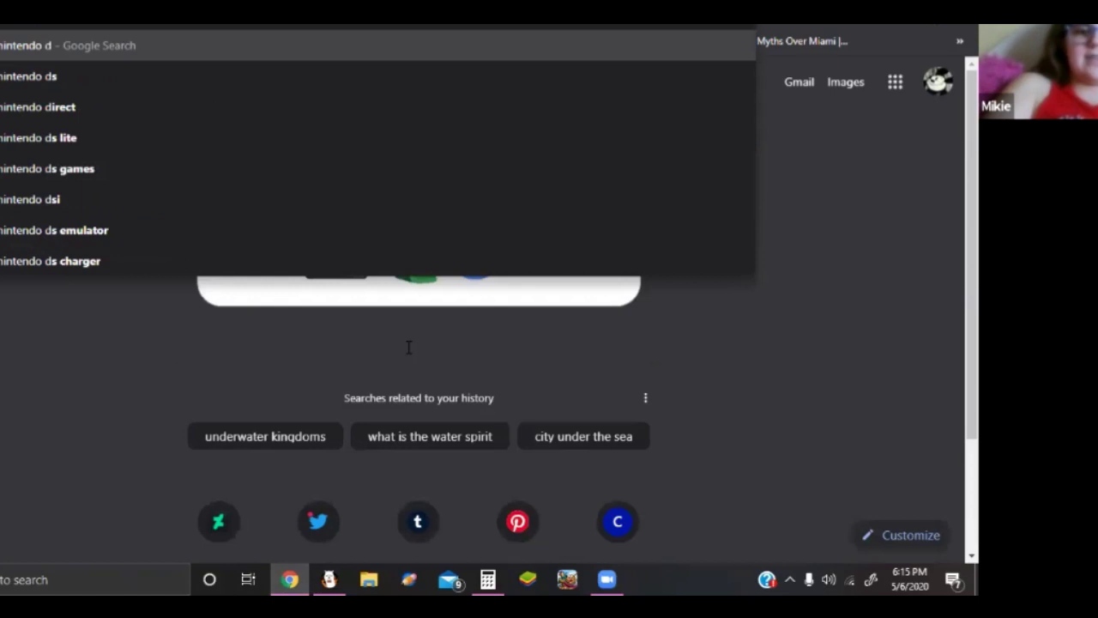
pyautogui.write('rag')
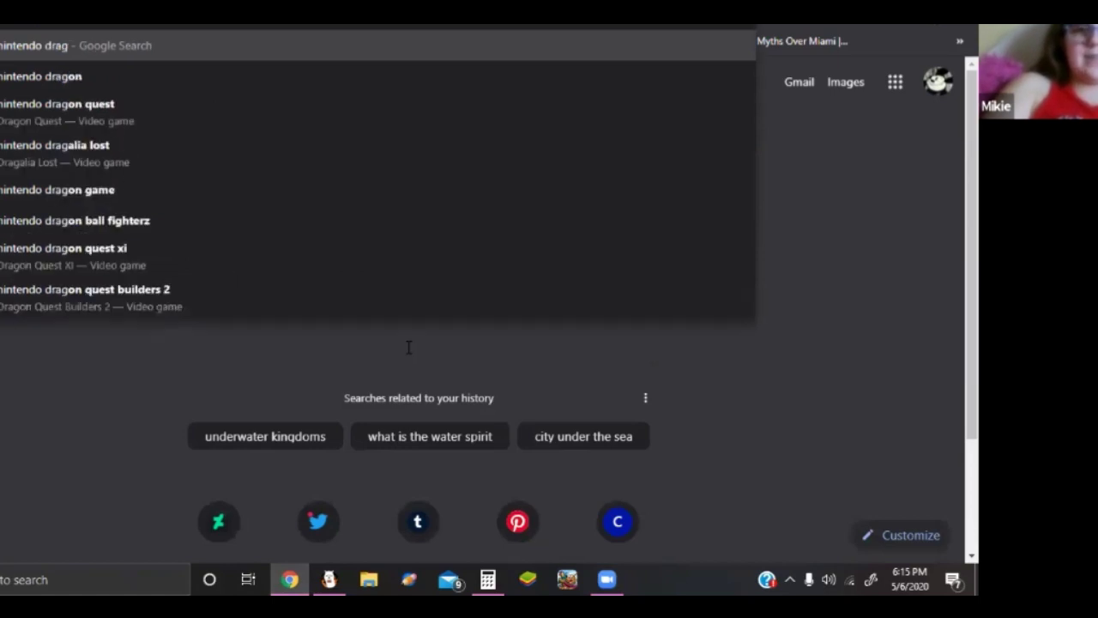
pyautogui.write('o')
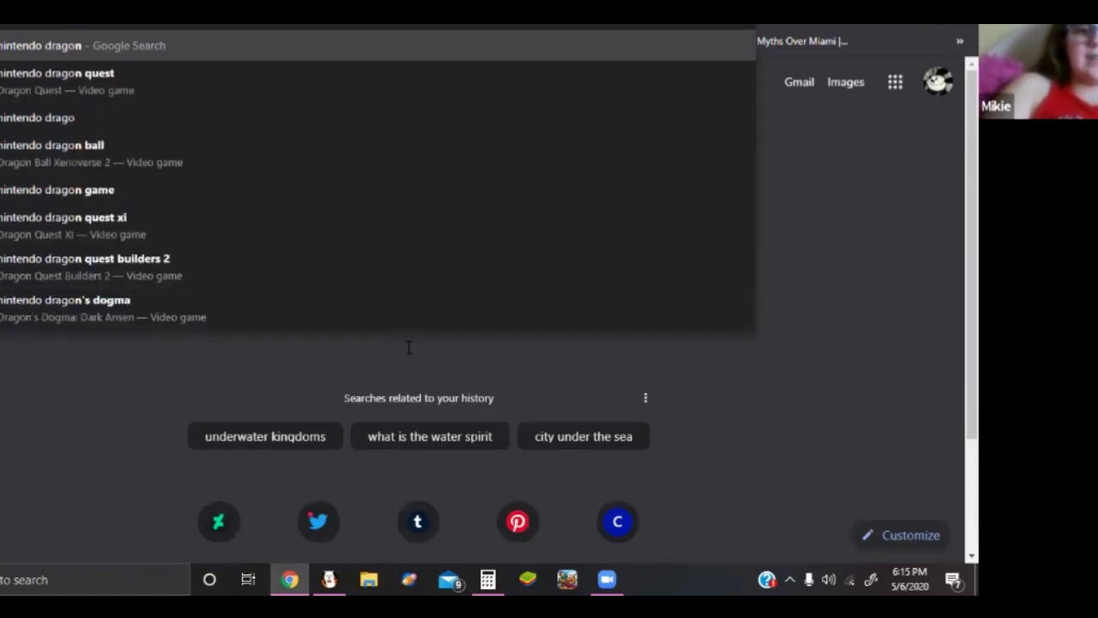
pyautogui.press('Return')
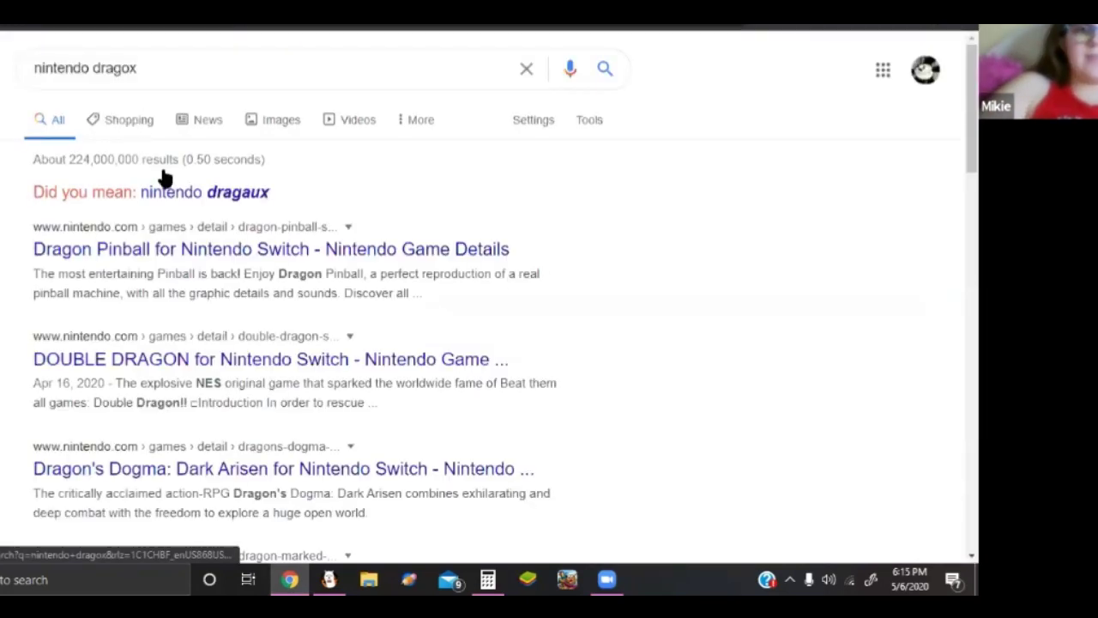
# Use the suggested search "nintendo dragaux", show its image results, and preview the Nintendo Wiki picture of Dragaux
pyautogui.click(171, 194)
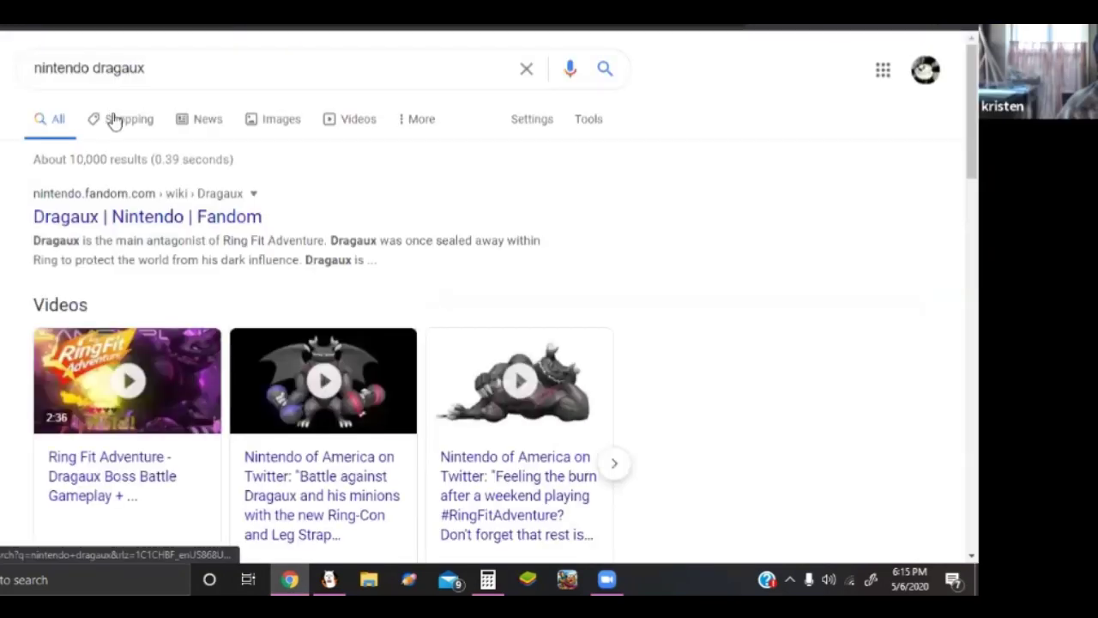
pyautogui.click(114, 121)
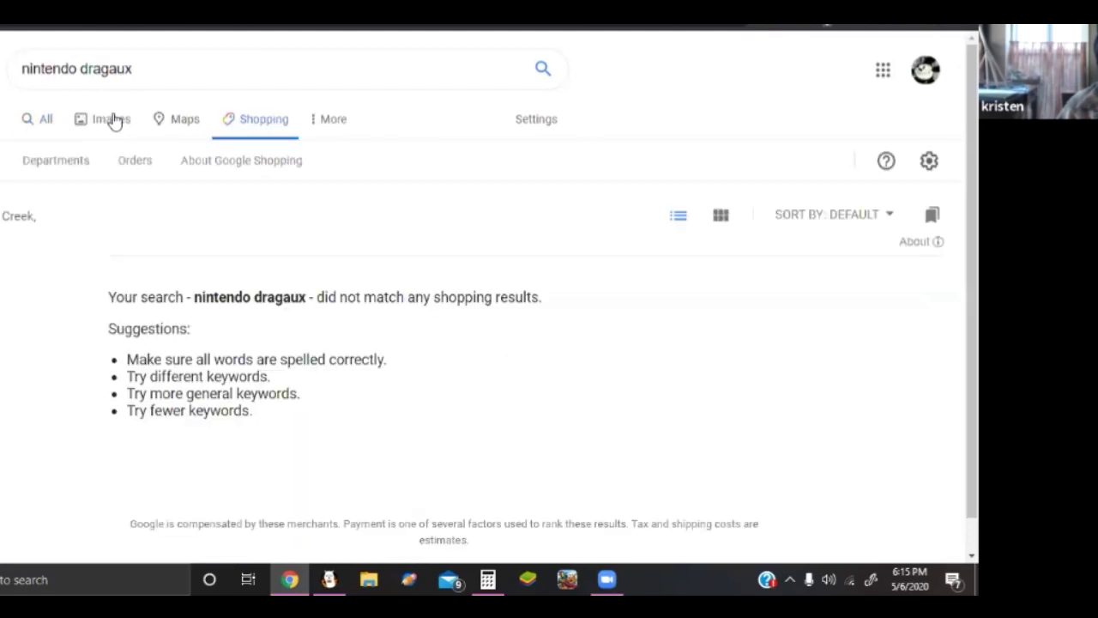
pyautogui.click(103, 128)
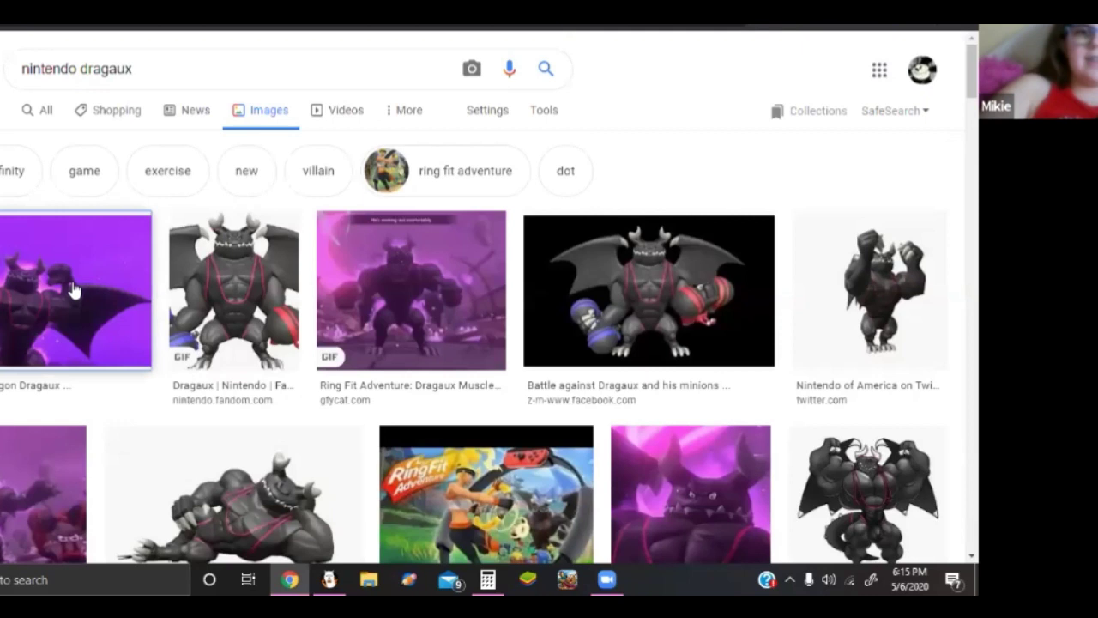
pyautogui.click(74, 291)
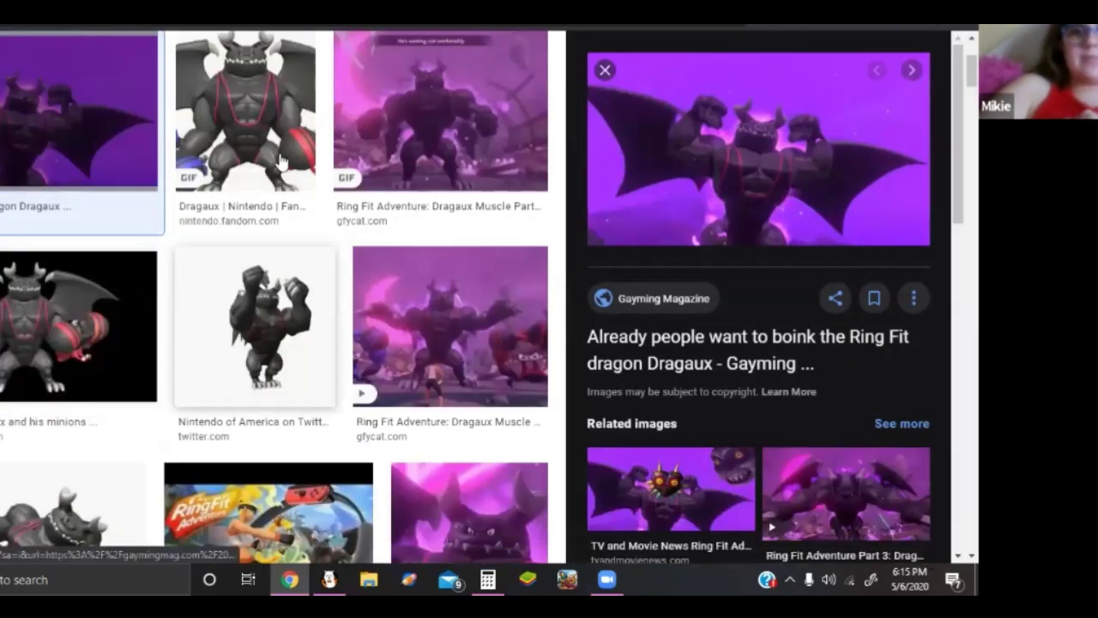
pyautogui.click(278, 89)
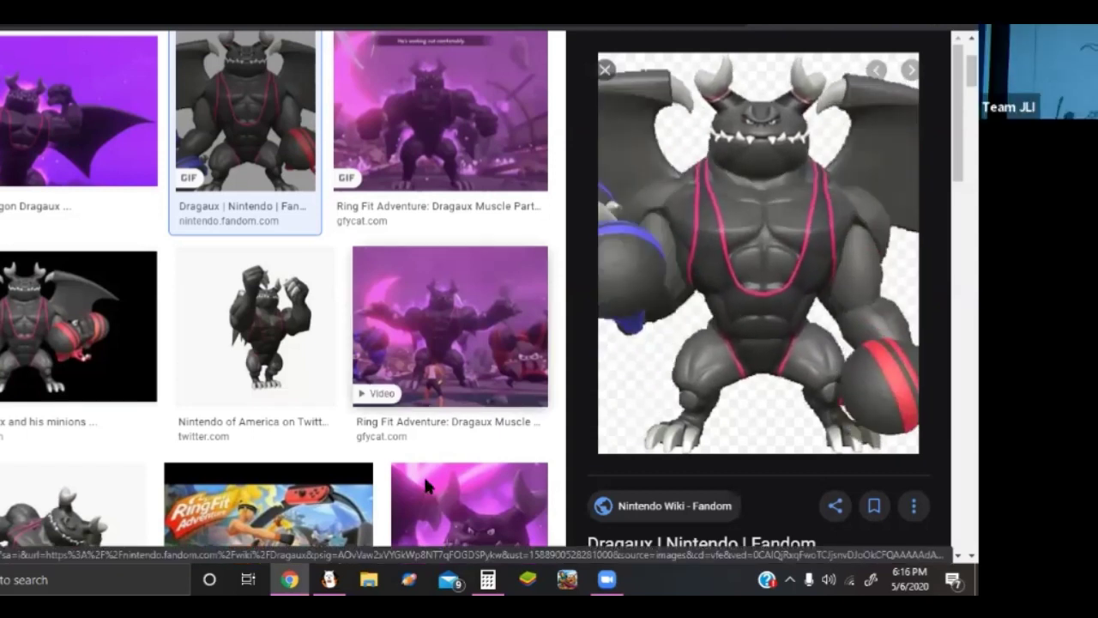
# Return to FireAlpaca, view the seated dragon and the foot sketch, and briefly check hidden Layer14
pyautogui.moveTo(329, 579)
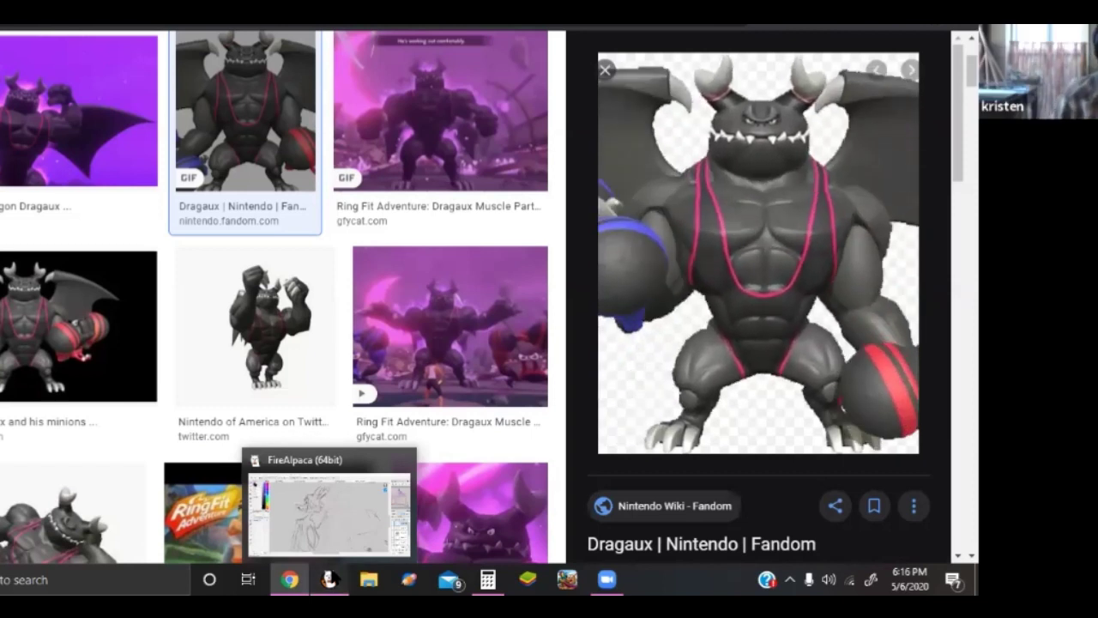
pyautogui.click(329, 579)
pyautogui.moveTo(900, 152); pyautogui.dragTo(896, 138)
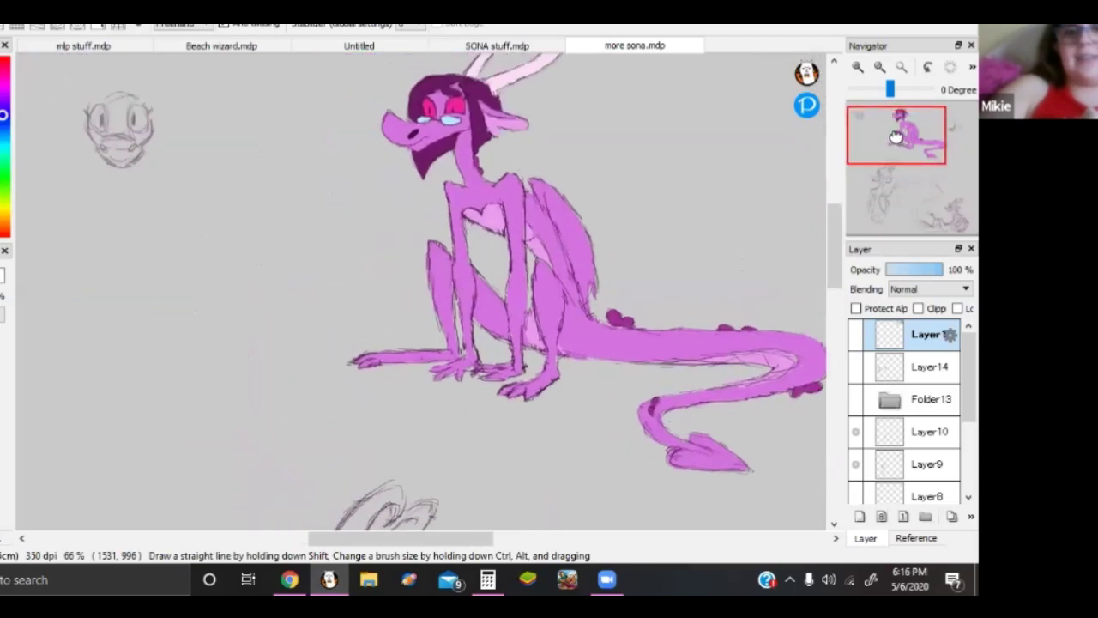
pyautogui.click(852, 339)
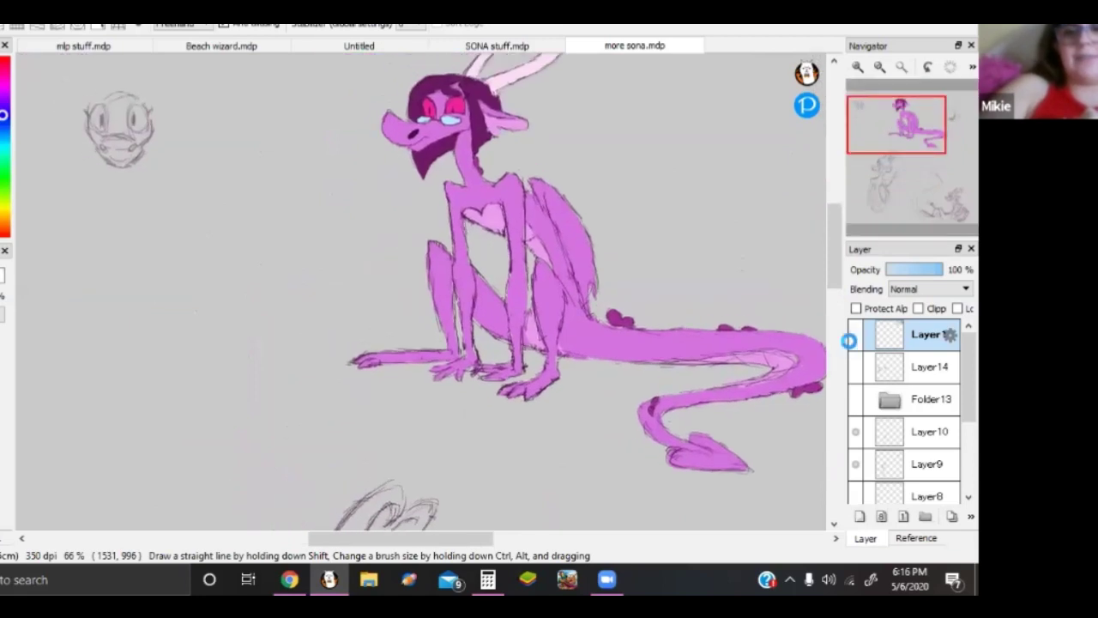
pyautogui.moveTo(897, 124)
pyautogui.mouseDown()
pyautogui.moveTo(926, 124)
pyautogui.moveTo(939, 107)
pyautogui.mouseUp()
pyautogui.click(856, 348)
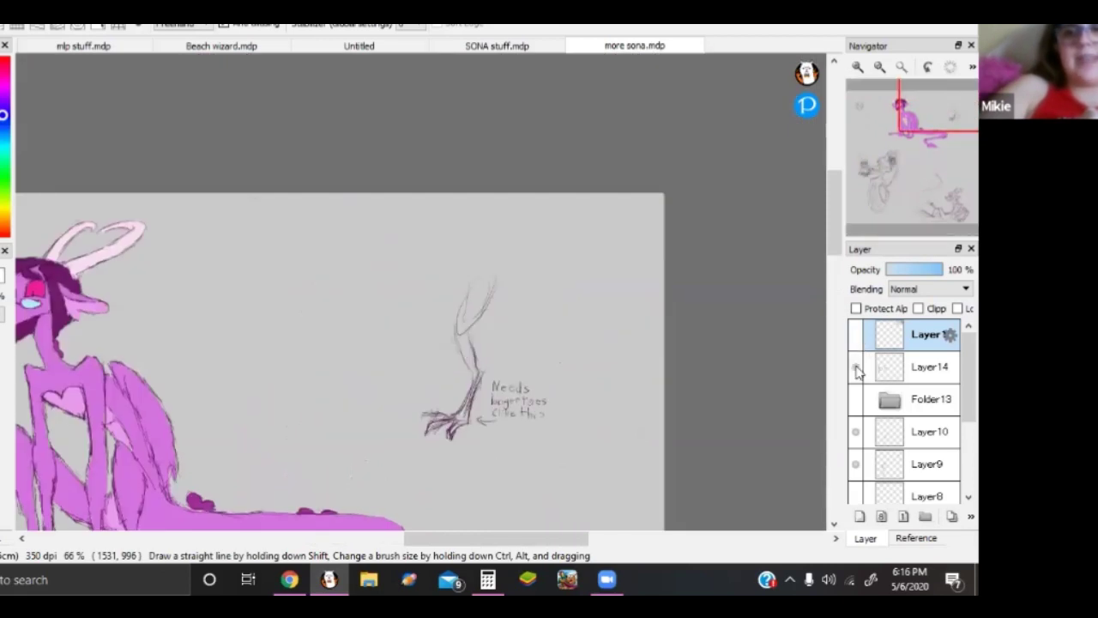
pyautogui.click(856, 369)
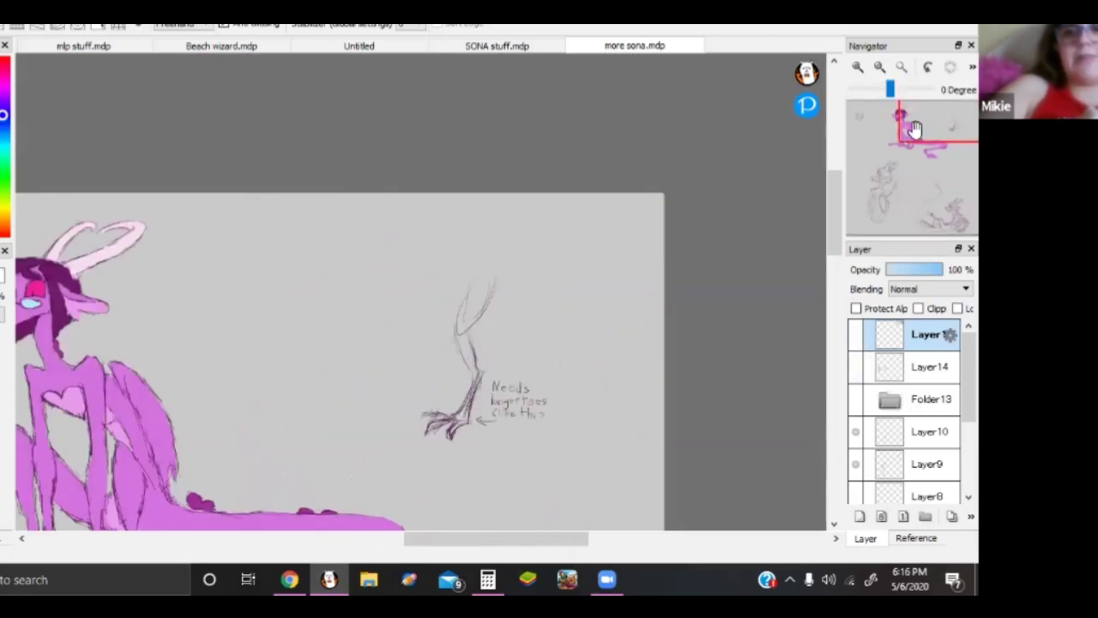
# Compare the reclining dragon sketch, the coloured seated dragon and the standing winged sketch
pyautogui.moveTo(916, 122)
pyautogui.mouseDown()
pyautogui.moveTo(905, 133)
pyautogui.moveTo(909, 209)
pyautogui.moveTo(926, 206)
pyautogui.mouseUp()
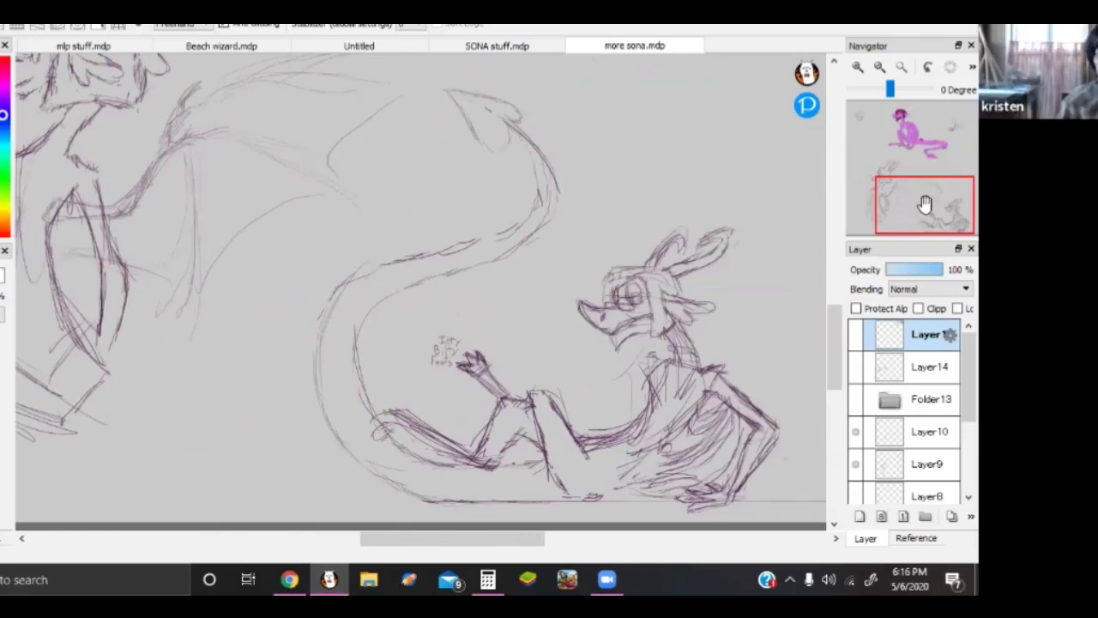
pyautogui.moveTo(925, 207); pyautogui.dragTo(919, 135)
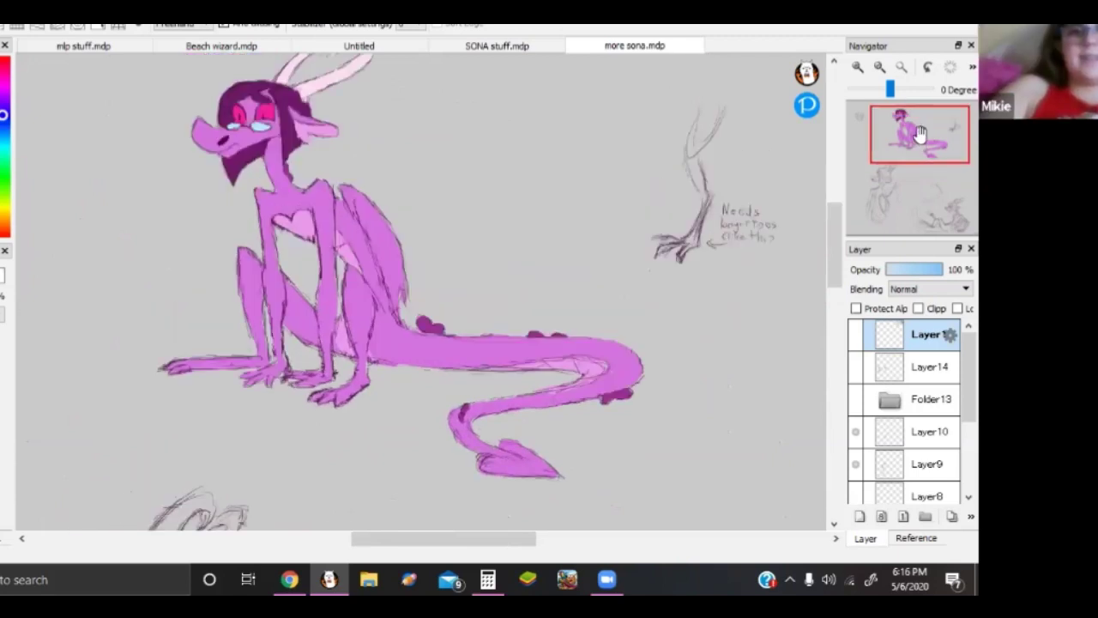
pyautogui.moveTo(919, 136); pyautogui.dragTo(902, 190)
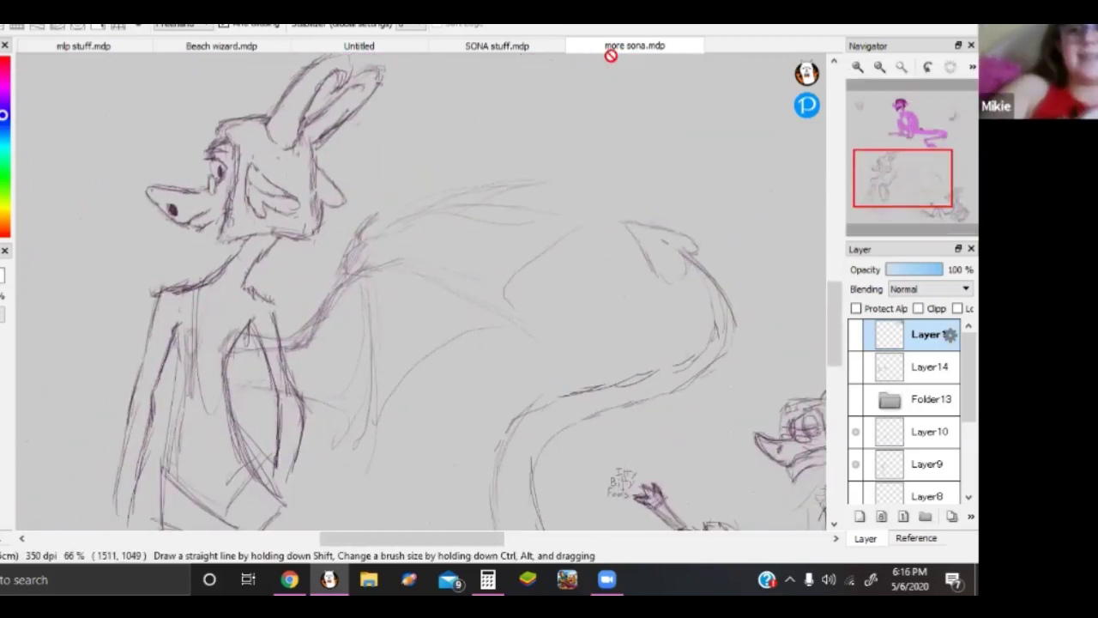
# Switch to SONA stuff.mdp and examine the snarling dragon head sketch up close at 100% zoom
pyautogui.click(504, 47)
pyautogui.moveTo(885, 155); pyautogui.dragTo(867, 183)
pyautogui.click(861, 71)
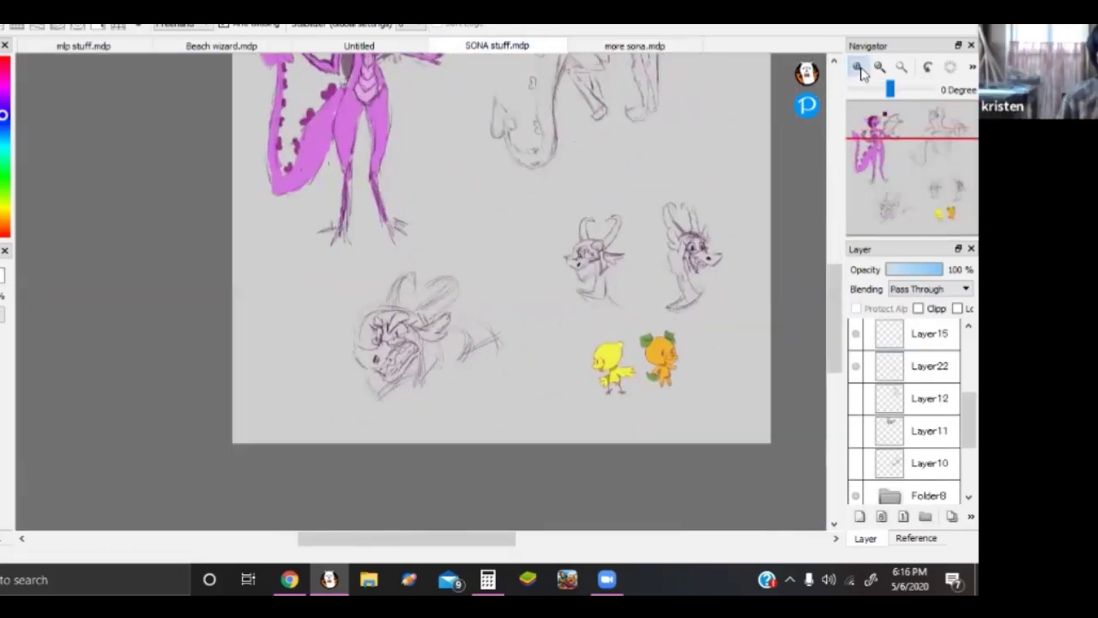
pyautogui.click(861, 70)
pyautogui.moveTo(905, 196); pyautogui.dragTo(891, 215)
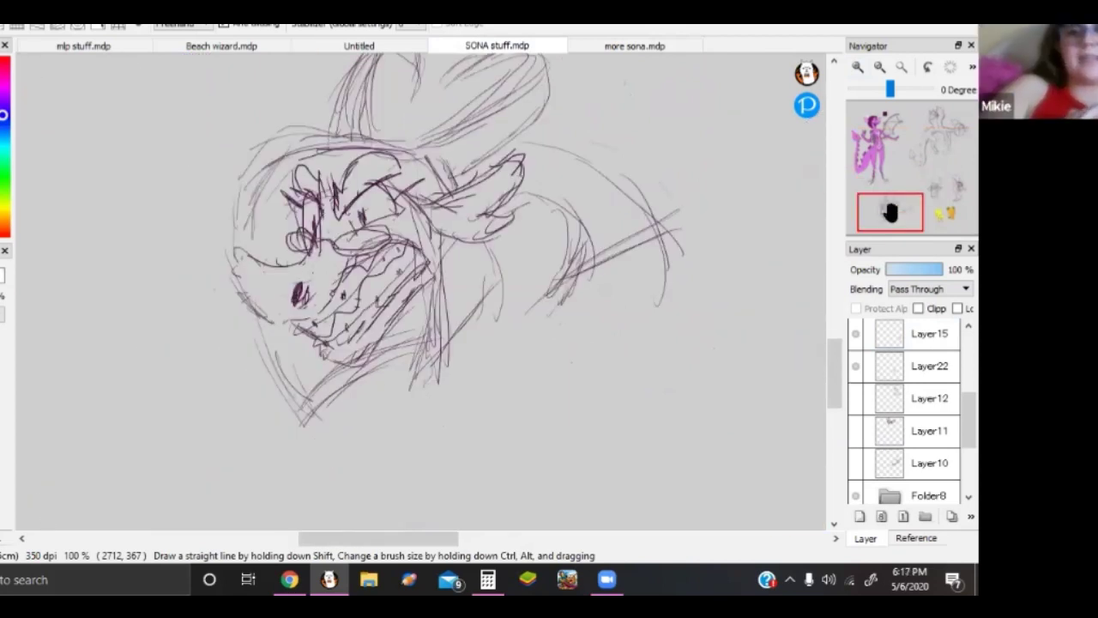
# Briefly check the content of the hidden layers Layer12 and Layer11
pyautogui.click(854, 403)
pyautogui.click(855, 400)
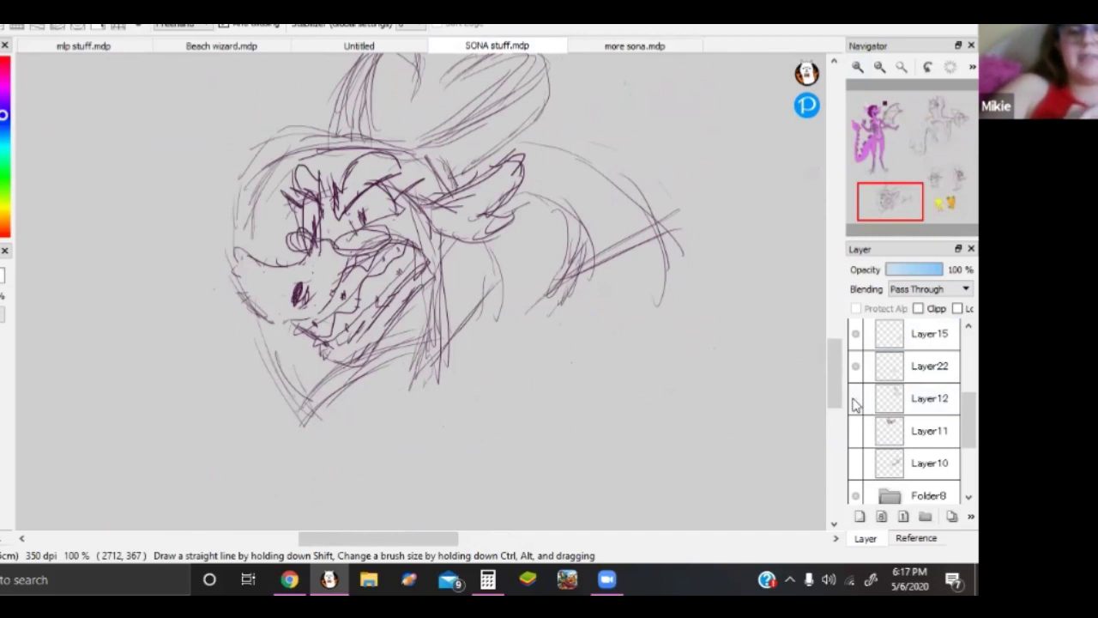
pyautogui.click(855, 429)
pyautogui.click(856, 441)
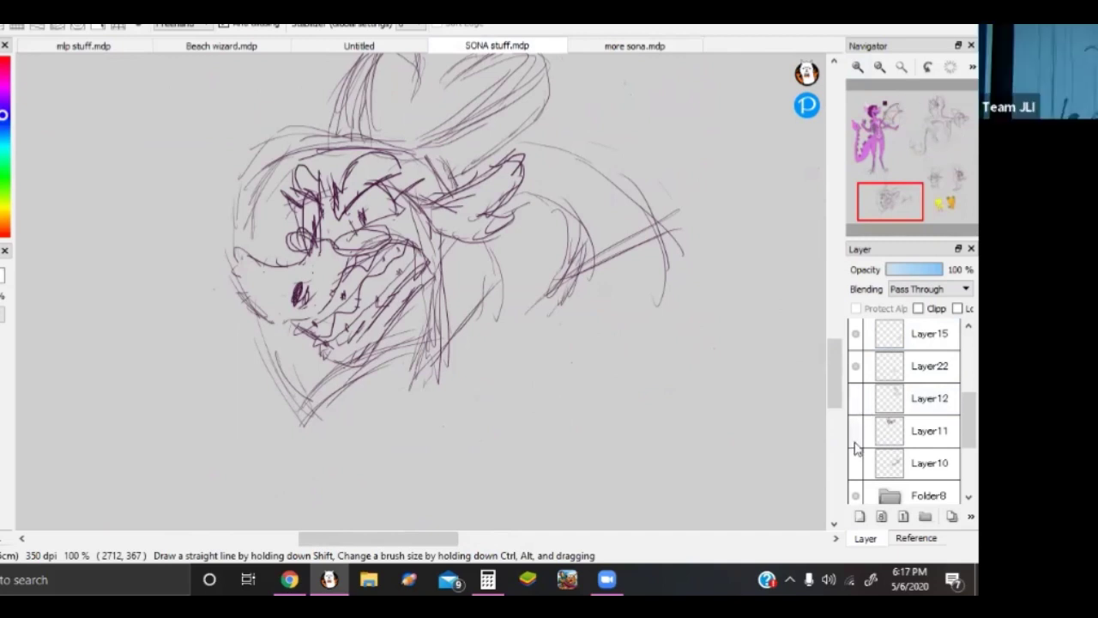
# Hide all the sketch layers from the fruit folder down to Layer10, leaving the coloured standing dragon in Folder8 visible
pyautogui.click(857, 477)
pyautogui.scroll(3, 905, 410)
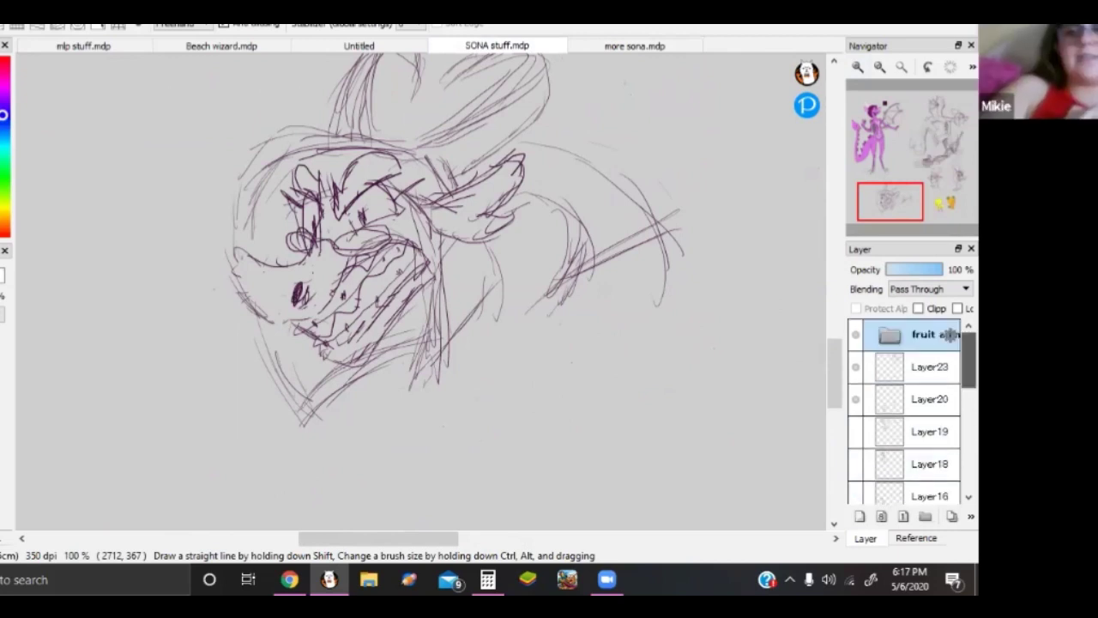
pyautogui.click(856, 396)
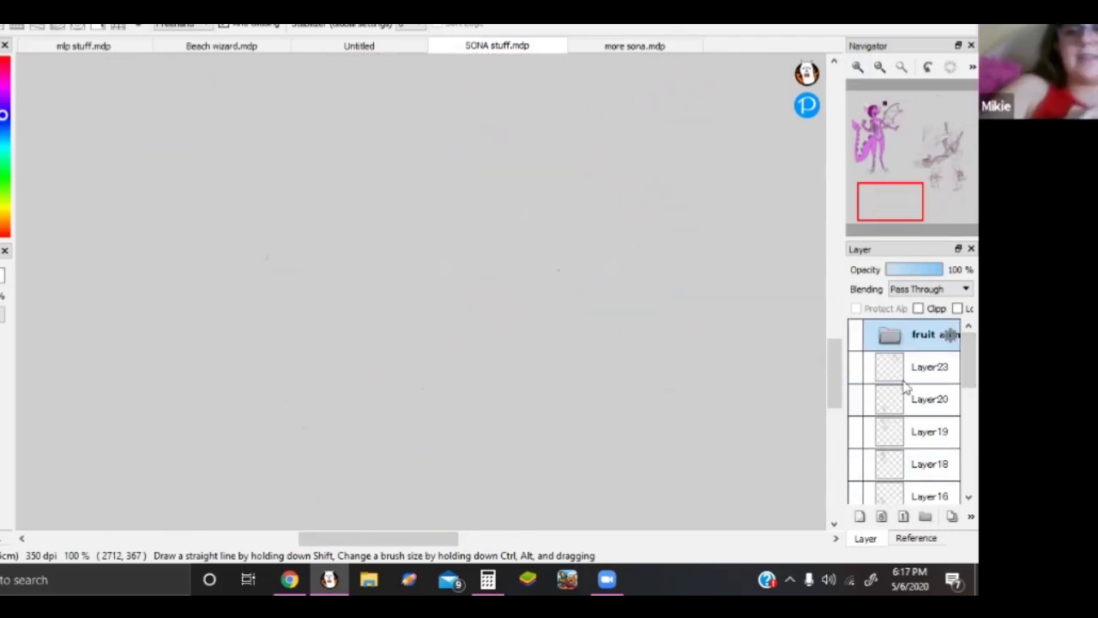
pyautogui.scroll(-5, 905, 412)
pyautogui.scroll(1, 905, 412)
pyautogui.scroll(3, 852, 390)
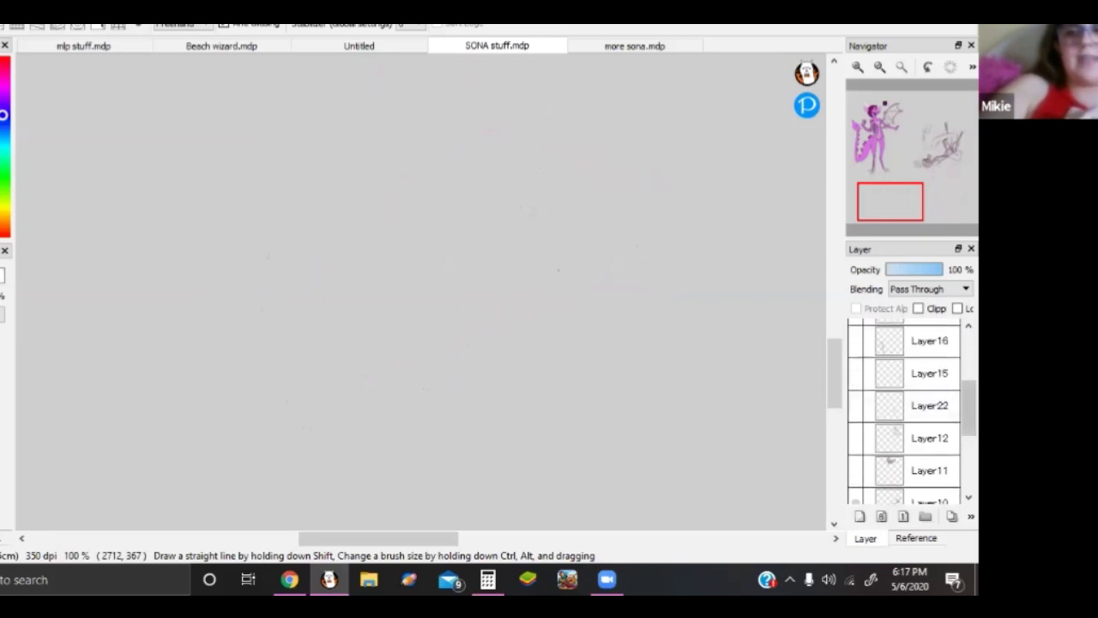
pyautogui.scroll(-5, 905, 412)
pyautogui.click(855, 327)
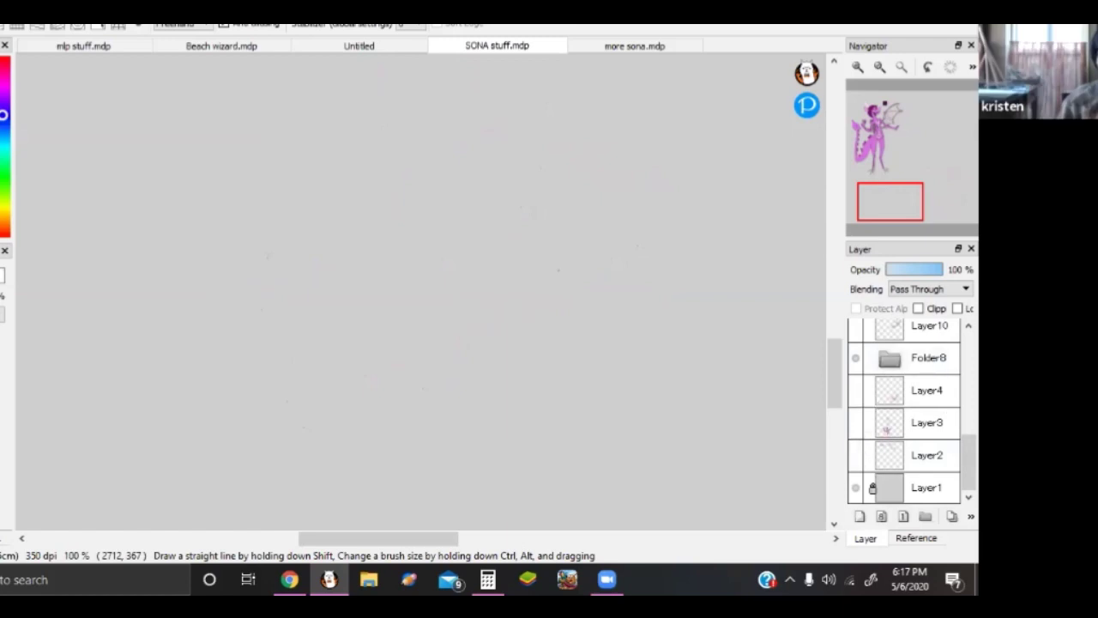
pyautogui.scroll(4, 910, 429)
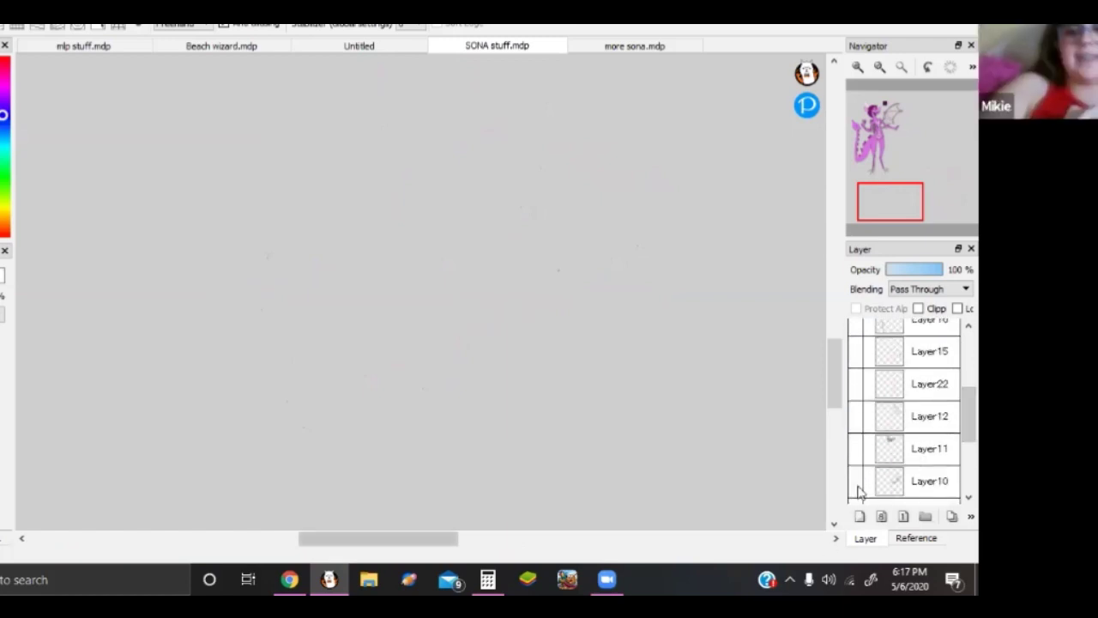
# Show Layer10 beside the coloured dragon and view its upside-down sketch at 50% zoom
pyautogui.click(856, 482)
pyautogui.moveTo(889, 88)
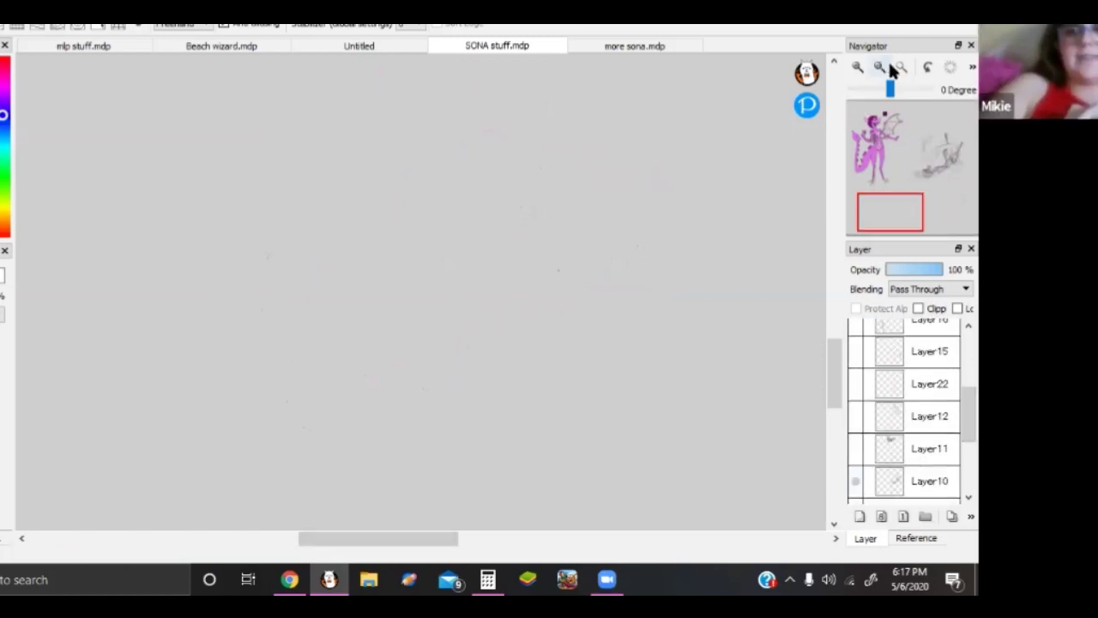
pyautogui.click(898, 68)
pyautogui.click(875, 68)
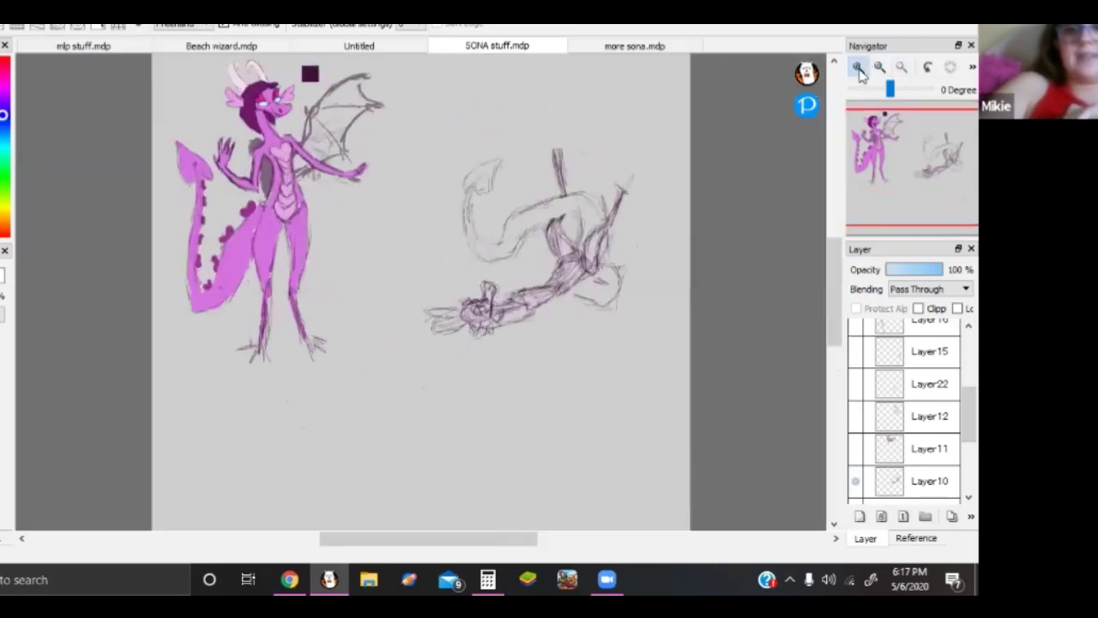
pyautogui.click(875, 69)
pyautogui.moveTo(934, 152); pyautogui.dragTo(943, 157)
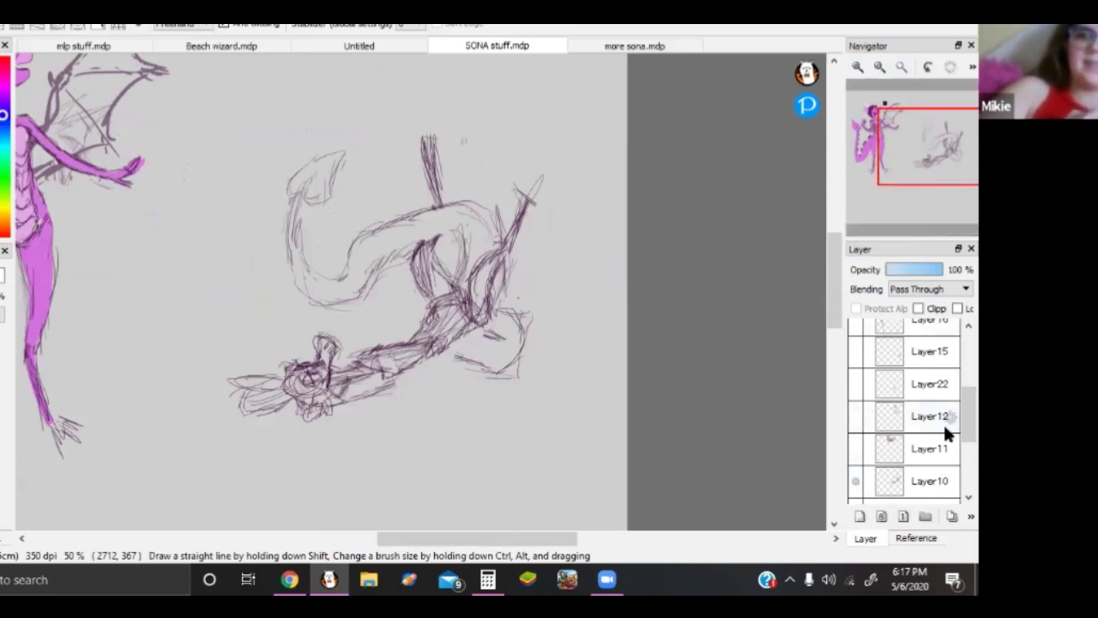
# View the grinning dragon sketch on Layer11 in place of Layer10, and hide it together with Folder8
pyautogui.click(855, 482)
pyautogui.click(855, 448)
pyautogui.moveTo(901, 136); pyautogui.dragTo(871, 103)
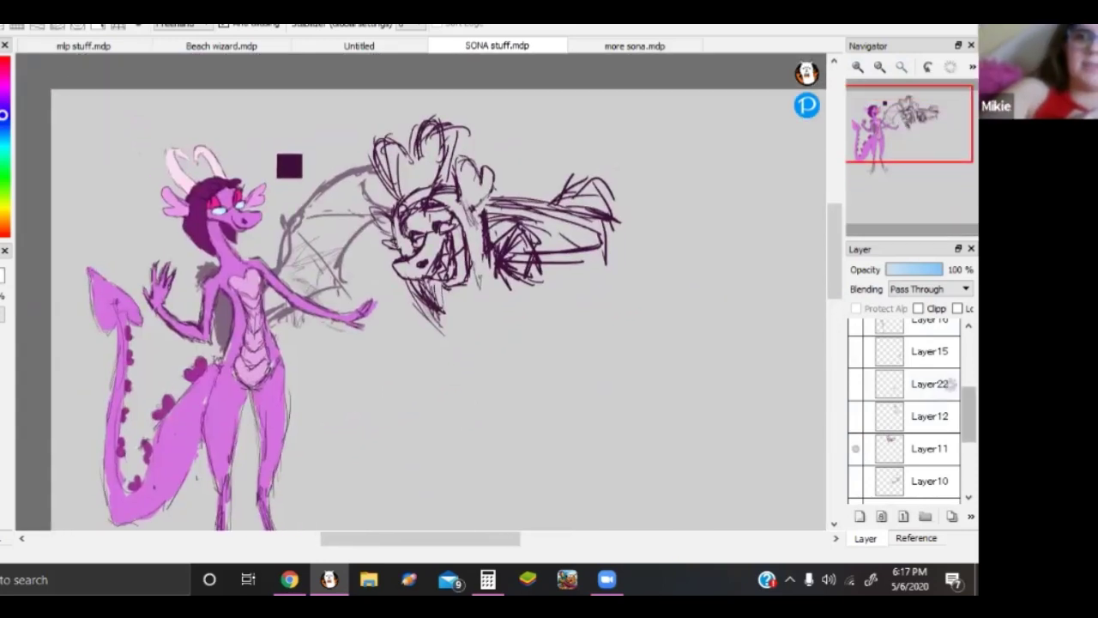
pyautogui.scroll(-2, 936, 406)
pyautogui.click(857, 452)
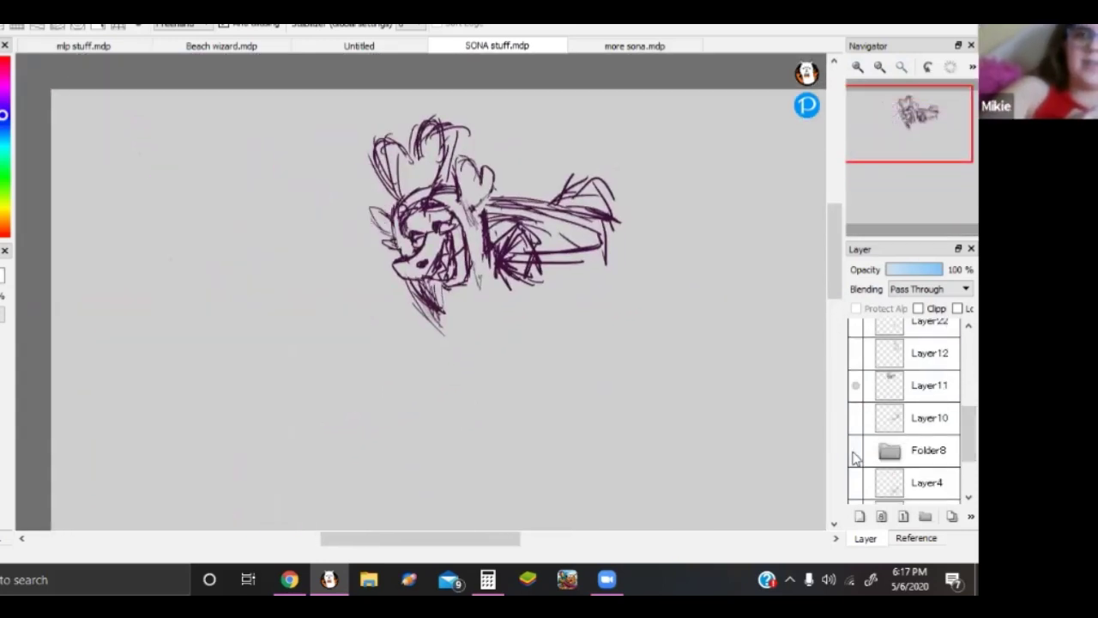
pyautogui.click(856, 388)
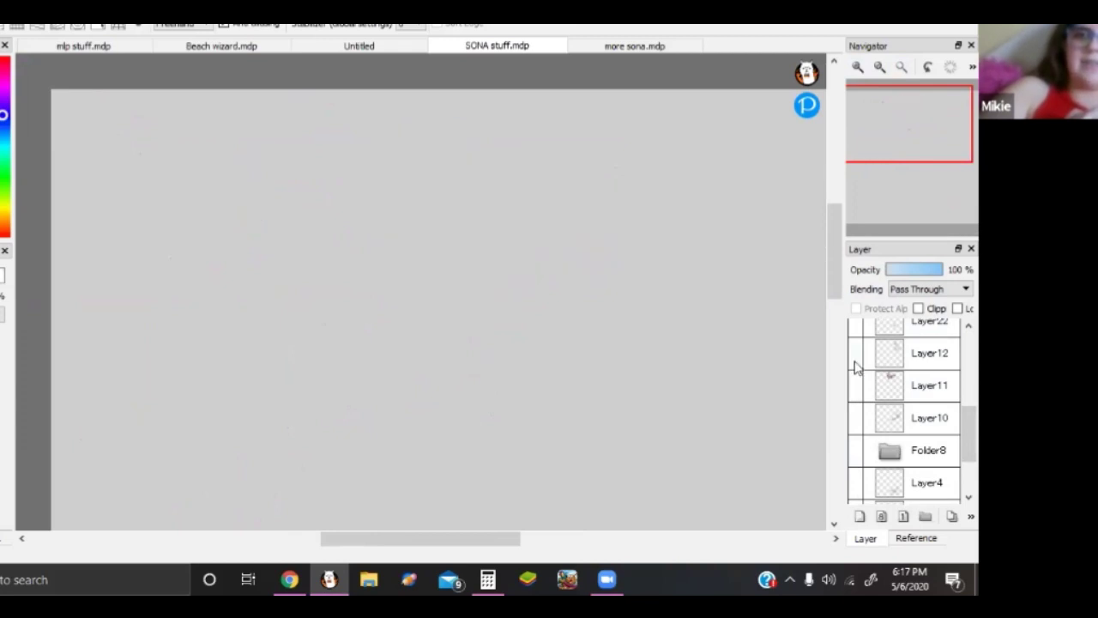
# Show Layer12 alone, view its melting dragon sketch, and hide the layer again
pyautogui.click(855, 355)
pyautogui.moveTo(909, 125)
pyautogui.moveTo(916, 133); pyautogui.dragTo(925, 135)
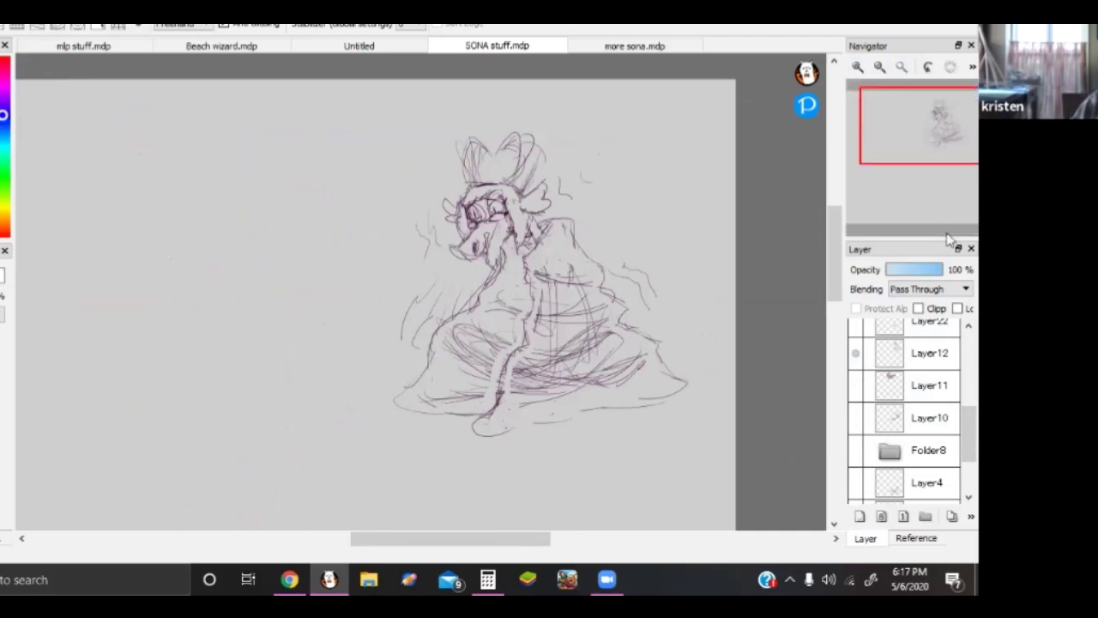
pyautogui.scroll(3, 854, 467)
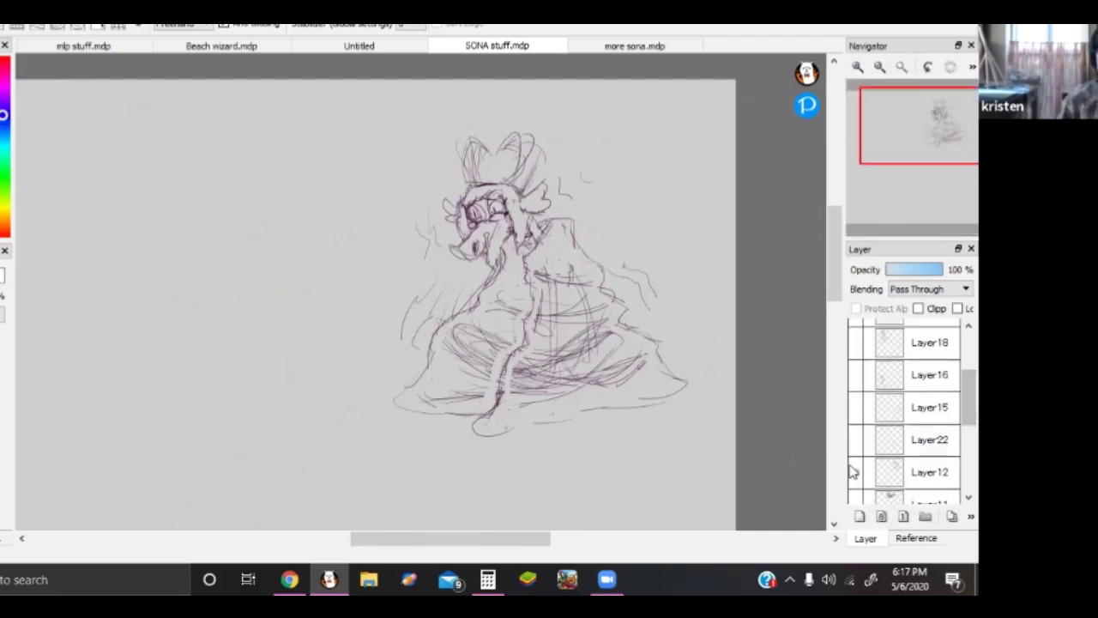
pyautogui.click(853, 472)
# Briefly check the horned head sketch on Layer22 and the content of Layer15
pyautogui.click(854, 440)
pyautogui.moveTo(927, 177); pyautogui.dragTo(932, 192)
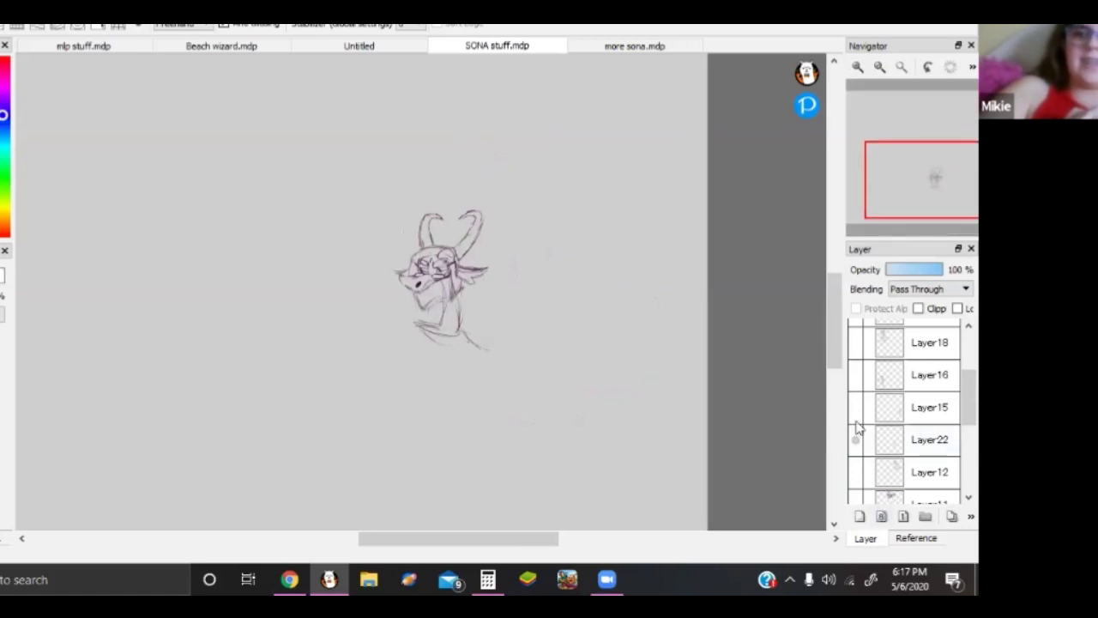
pyautogui.click(854, 441)
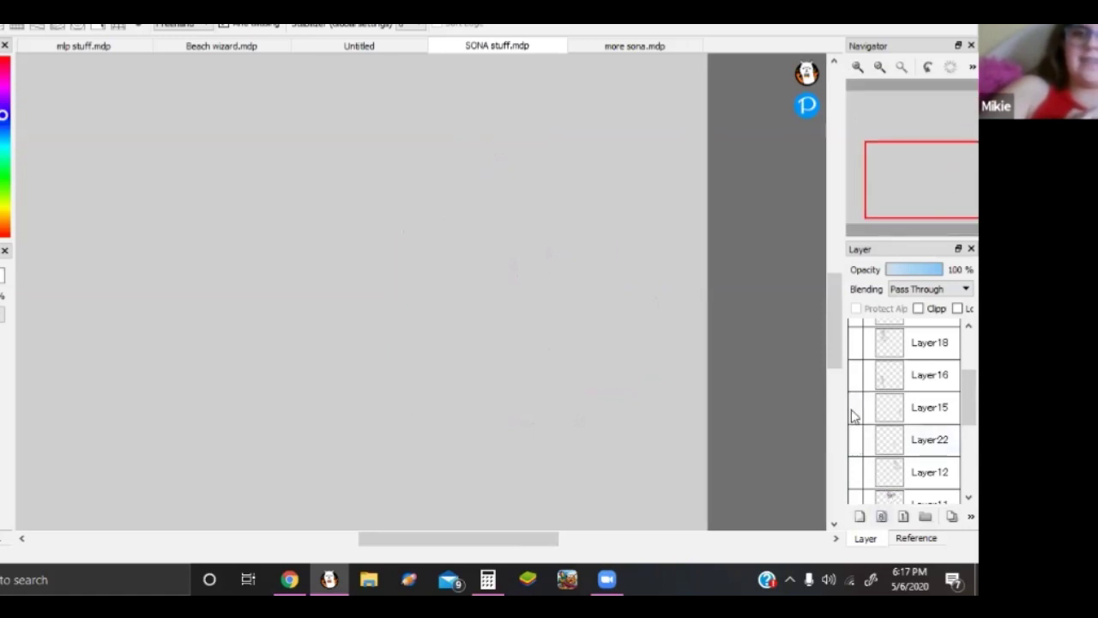
pyautogui.click(853, 411)
pyautogui.click(853, 411)
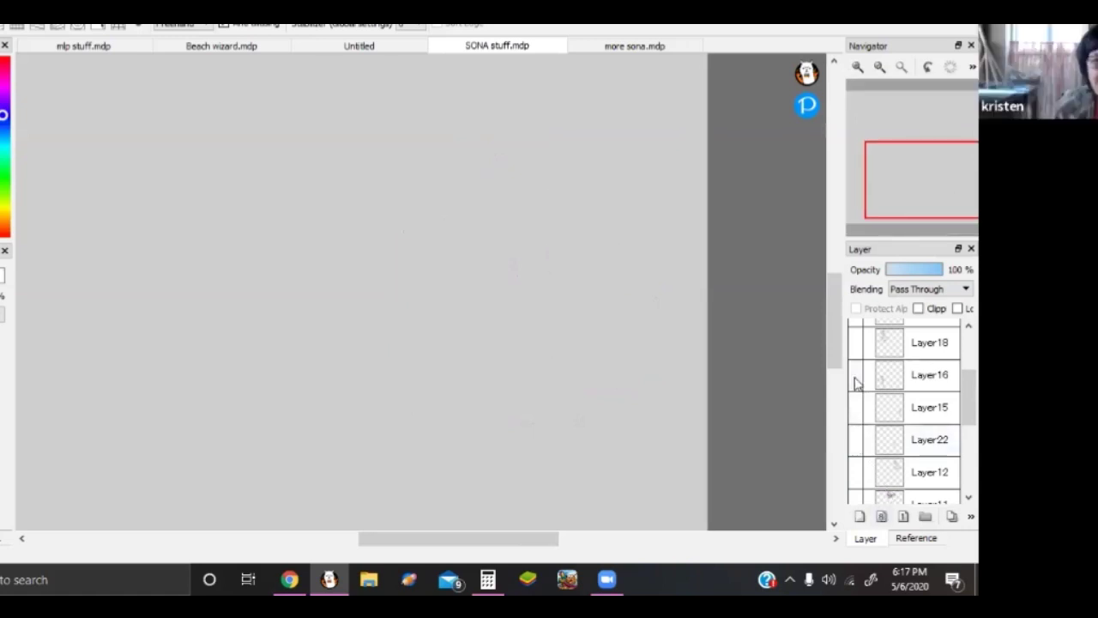
# Show Layer16, Layer15 and Layer22 together and compare the two horned head sketches up close
pyautogui.click(855, 377)
pyautogui.click(854, 409)
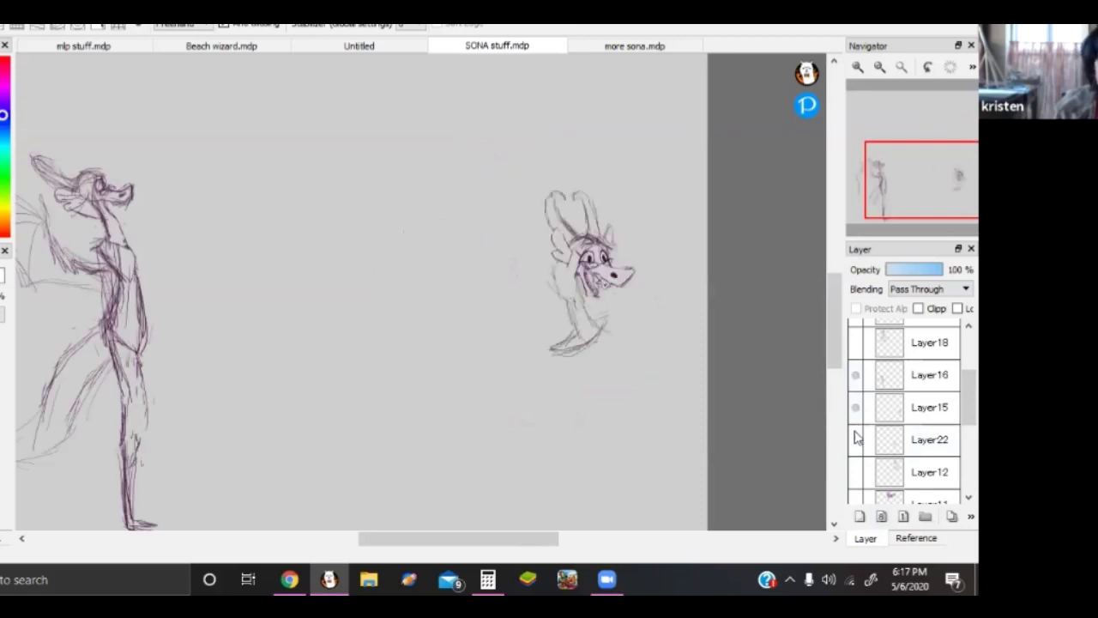
pyautogui.click(858, 439)
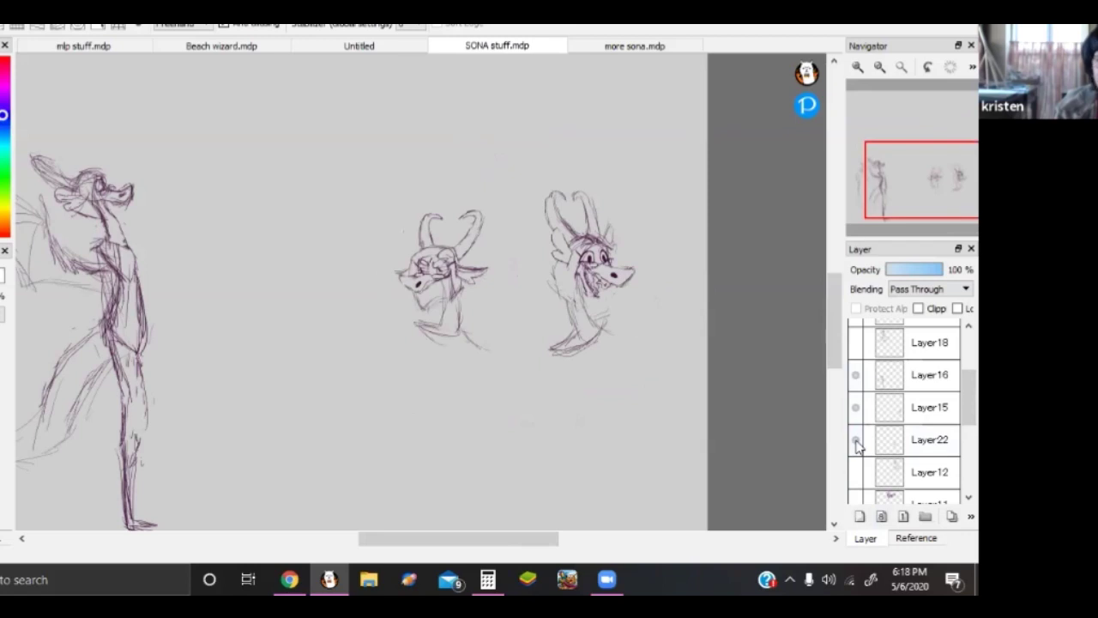
pyautogui.click(858, 68)
pyautogui.click(858, 68)
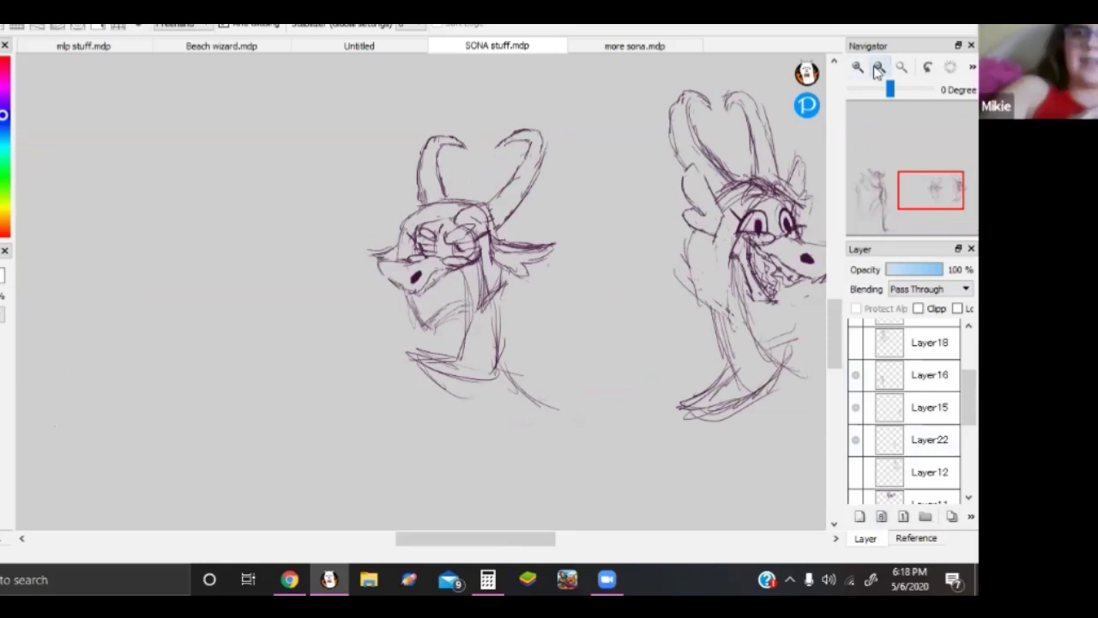
pyautogui.click(877, 70)
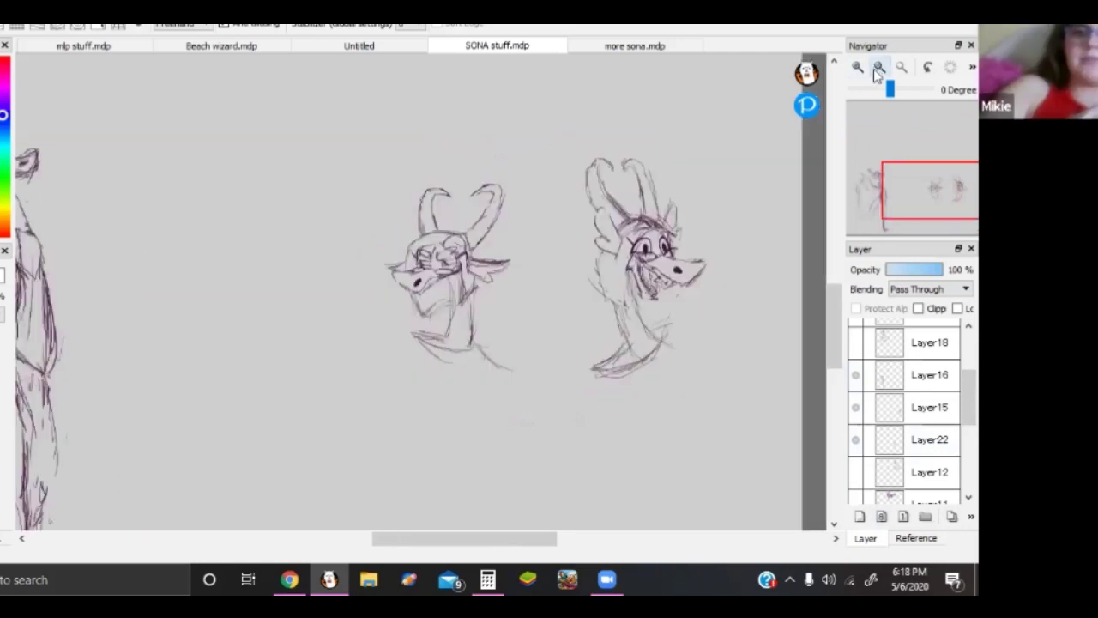
# Isolate Layer16, view its standing winged dragon sketch, and hide the layer
pyautogui.click(855, 407)
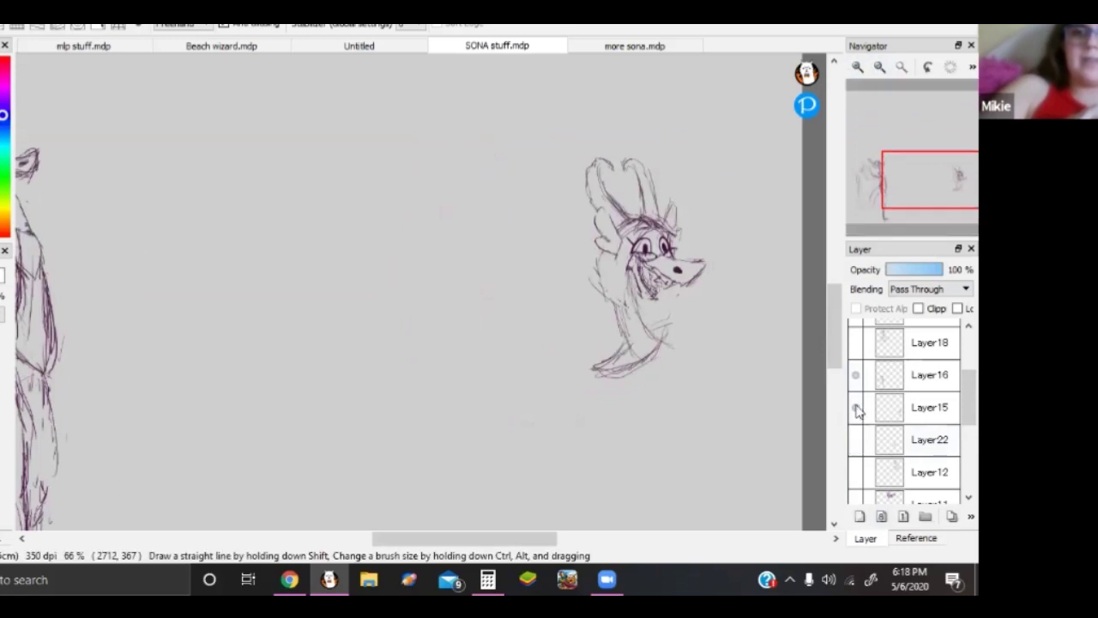
pyautogui.click(856, 374)
pyautogui.moveTo(907, 183); pyautogui.dragTo(868, 194)
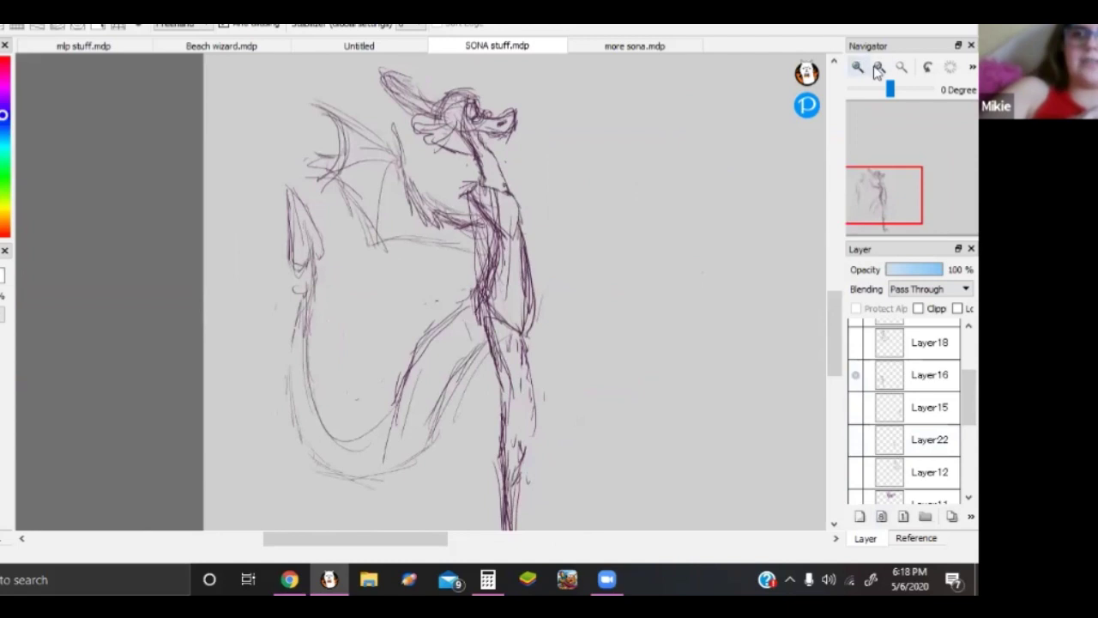
pyautogui.click(877, 70)
pyautogui.click(856, 374)
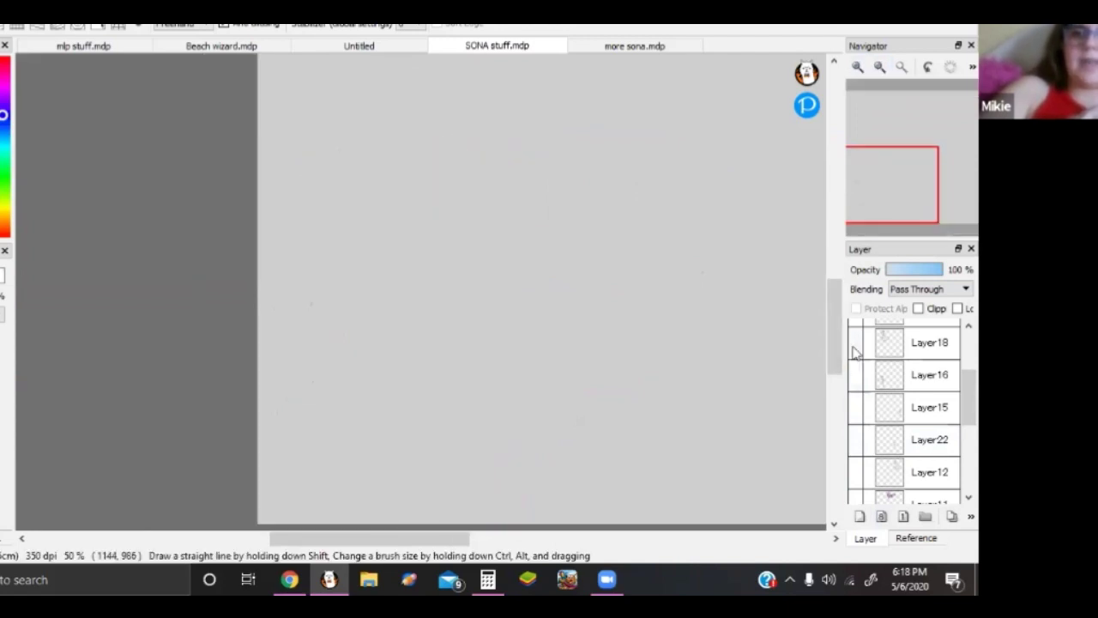
# Show Layer18 alone, view its dragon seated on a stool, and hide the layer
pyautogui.click(856, 345)
pyautogui.moveTo(906, 196); pyautogui.dragTo(895, 140)
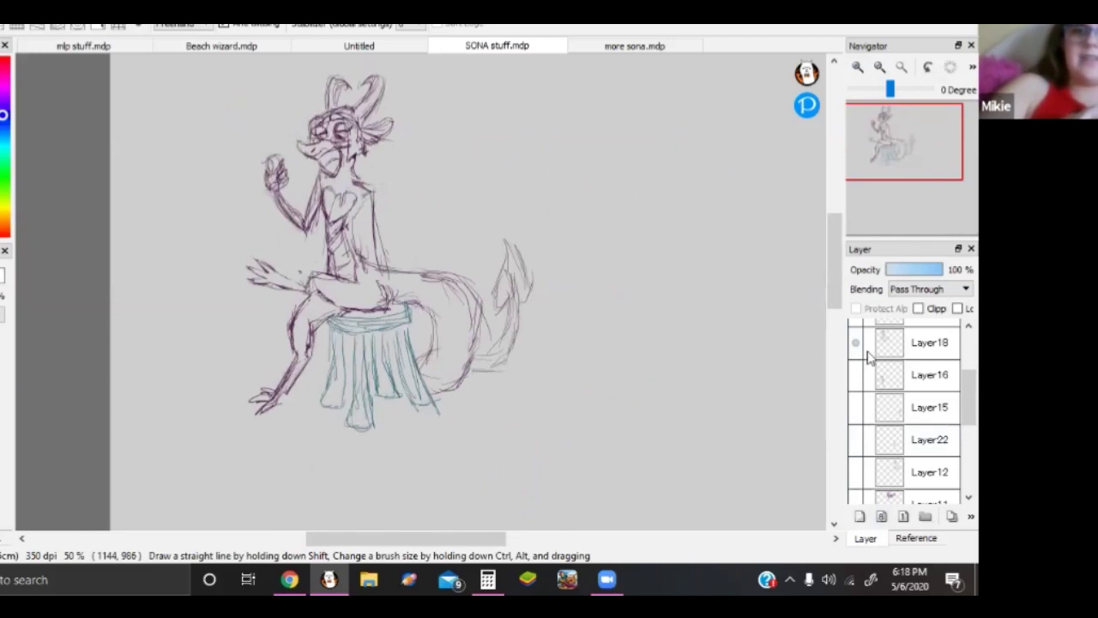
pyautogui.scroll(3, 871, 377)
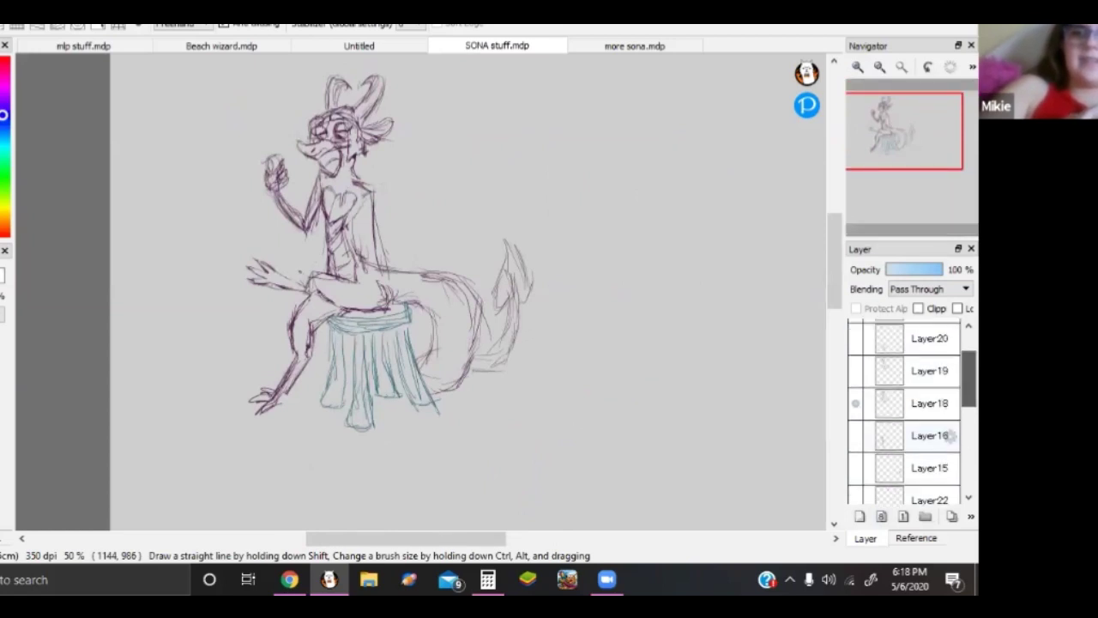
pyautogui.click(856, 425)
# View the two small creatures on Layer19 and the snarling head on Layer20, one layer at a time
pyautogui.click(855, 396)
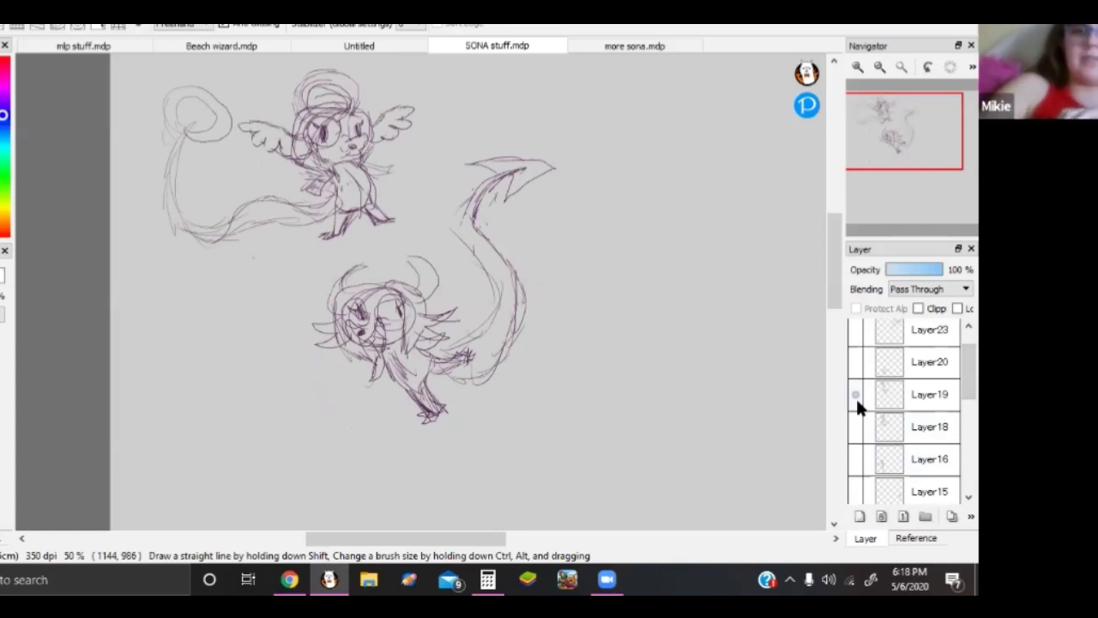
pyautogui.click(856, 396)
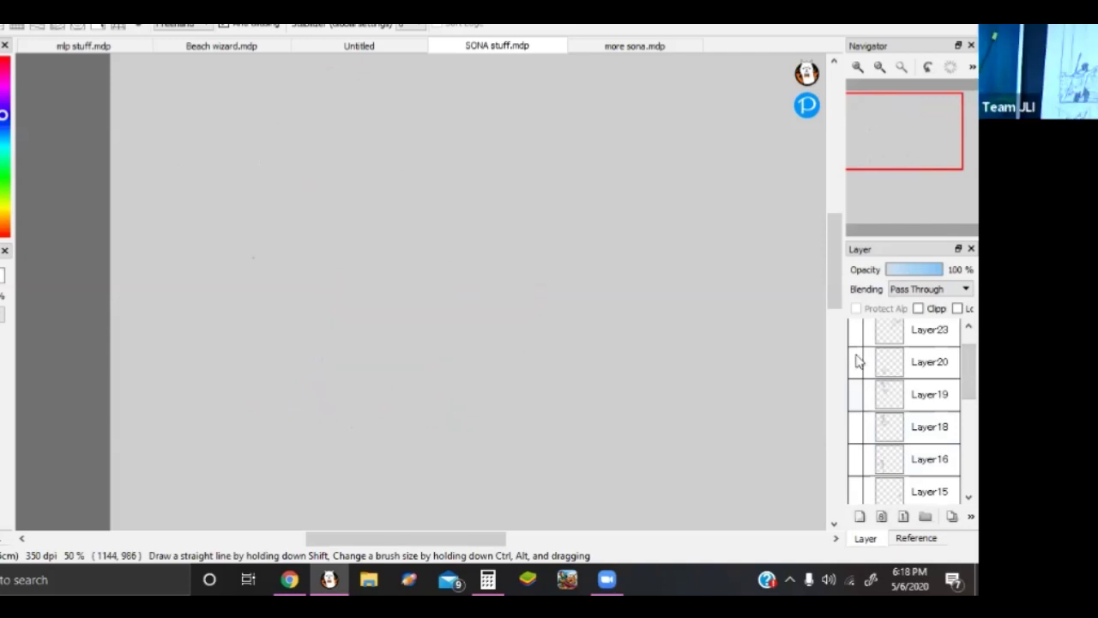
pyautogui.moveTo(883, 200); pyautogui.dragTo(888, 202)
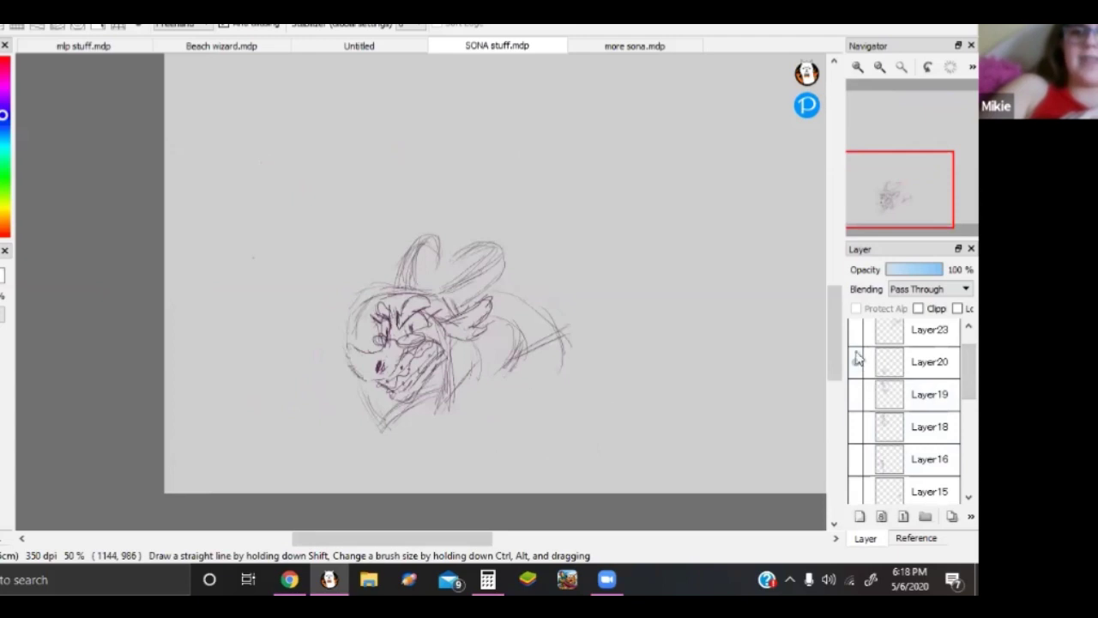
pyautogui.click(856, 362)
# View the four-legged winged dragon on Layer23, hide it, and check the fruit folder
pyautogui.click(857, 330)
pyautogui.moveTo(919, 163); pyautogui.dragTo(927, 143)
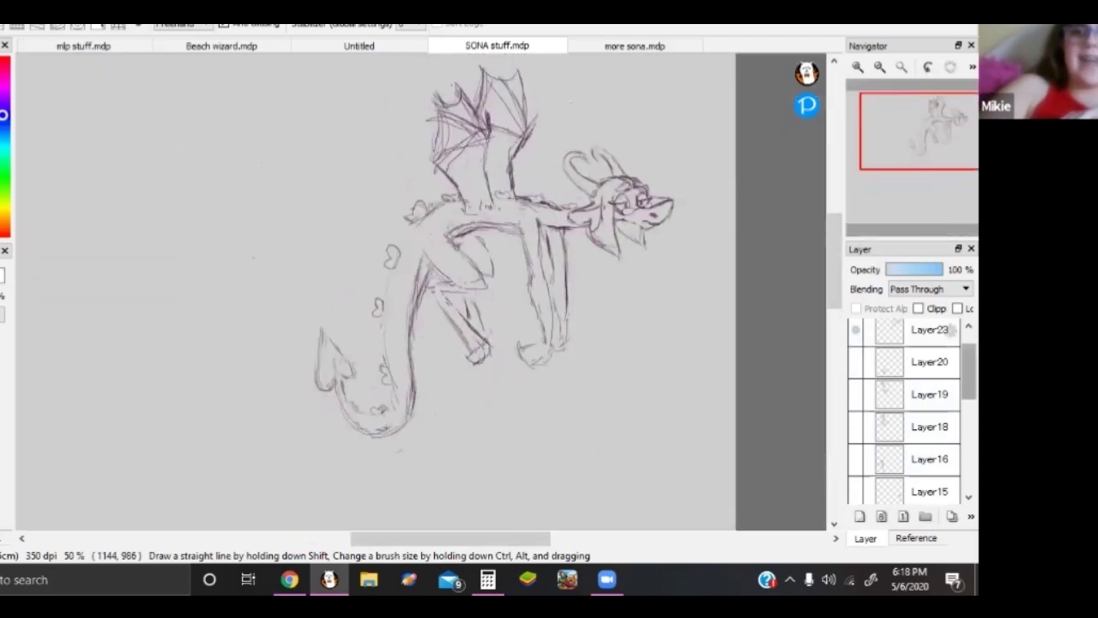
pyautogui.scroll(1, 858, 369)
pyautogui.click(857, 367)
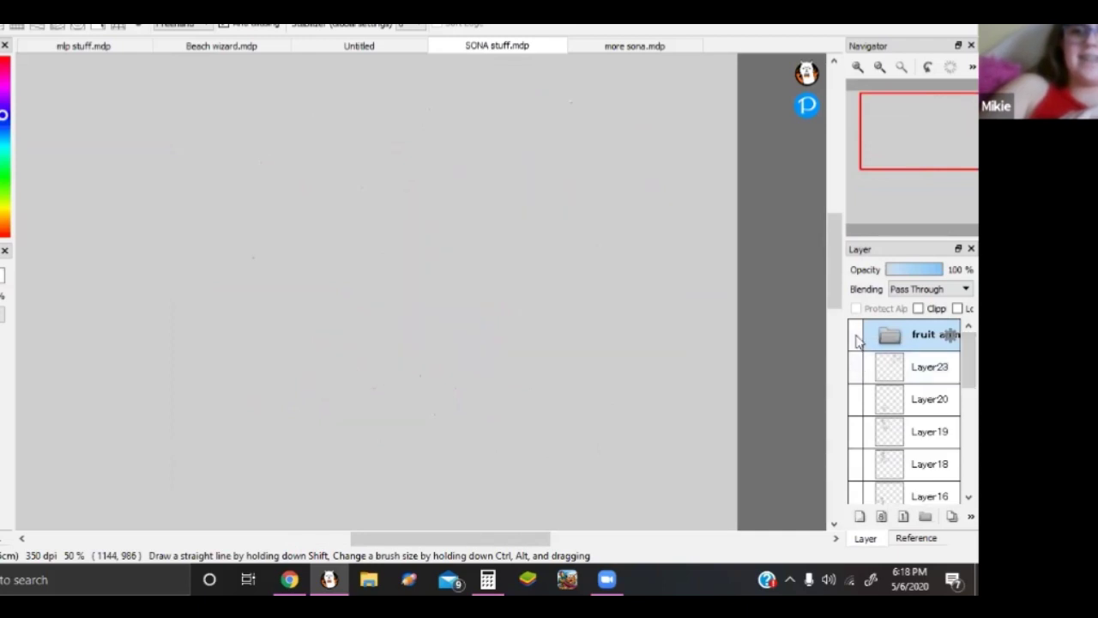
pyautogui.moveTo(950, 180); pyautogui.dragTo(935, 211)
pyautogui.click(855, 335)
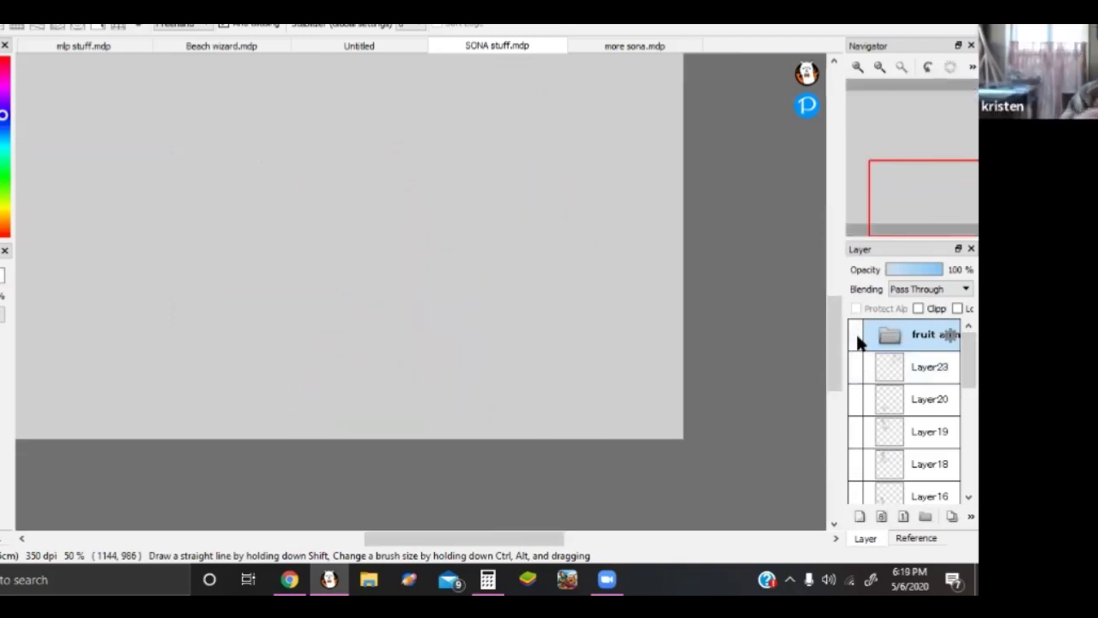
# Switch to more sona.mdp, fit the whole canvas, and view the sketch marked "Bad" with Layer9 and Layer10 hidden
pyautogui.click(635, 49)
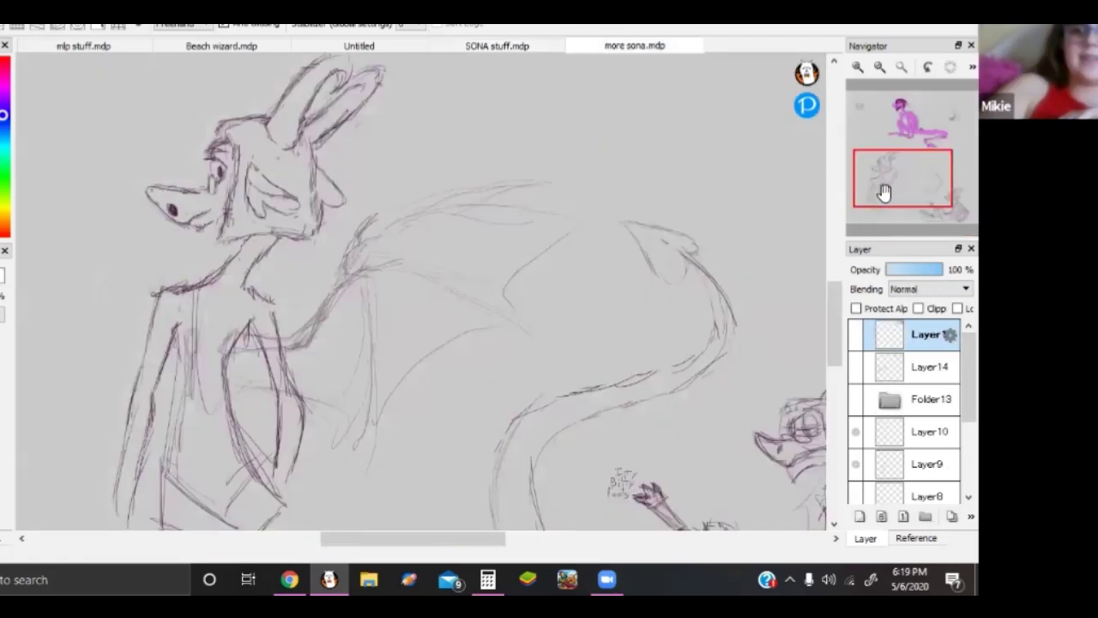
pyautogui.click(902, 67)
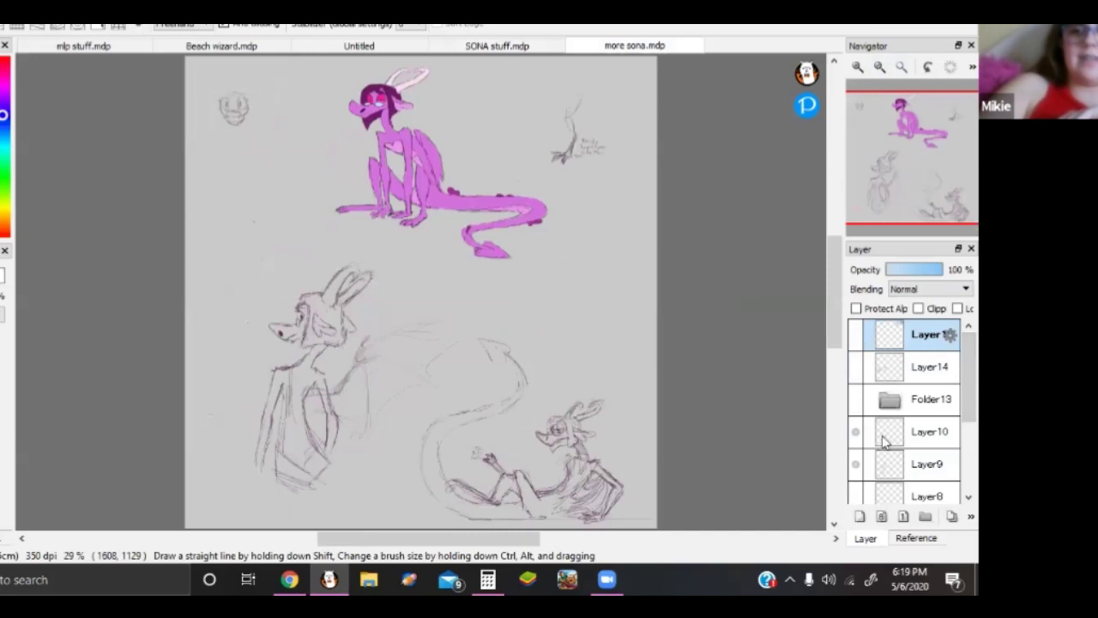
pyautogui.moveTo(968, 377); pyautogui.dragTo(967, 425)
pyautogui.click(856, 400)
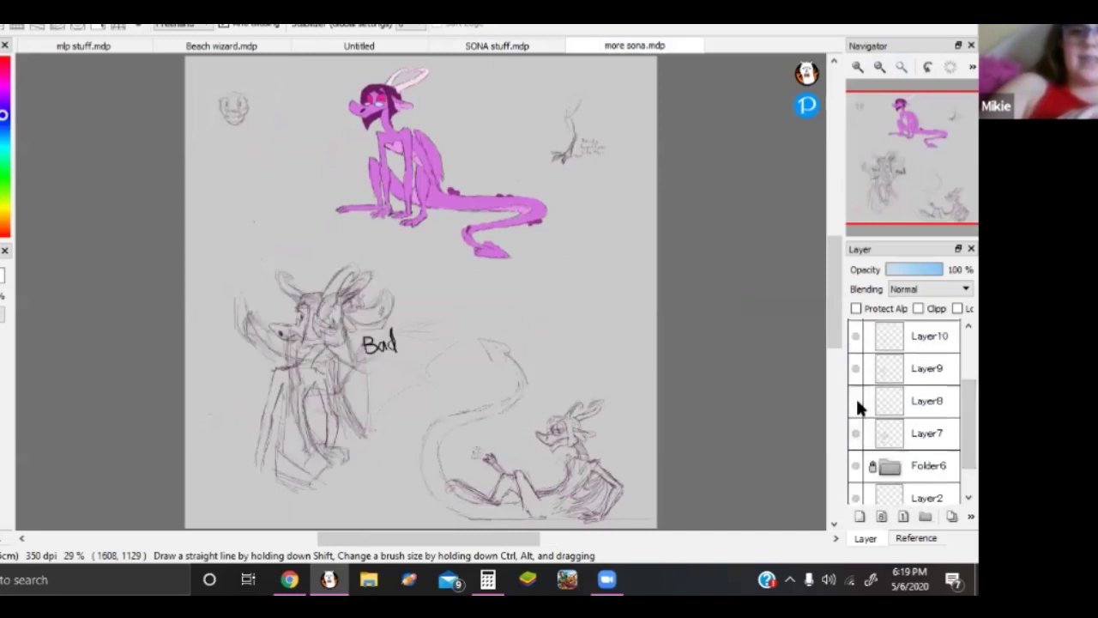
pyautogui.click(855, 359)
pyautogui.click(855, 337)
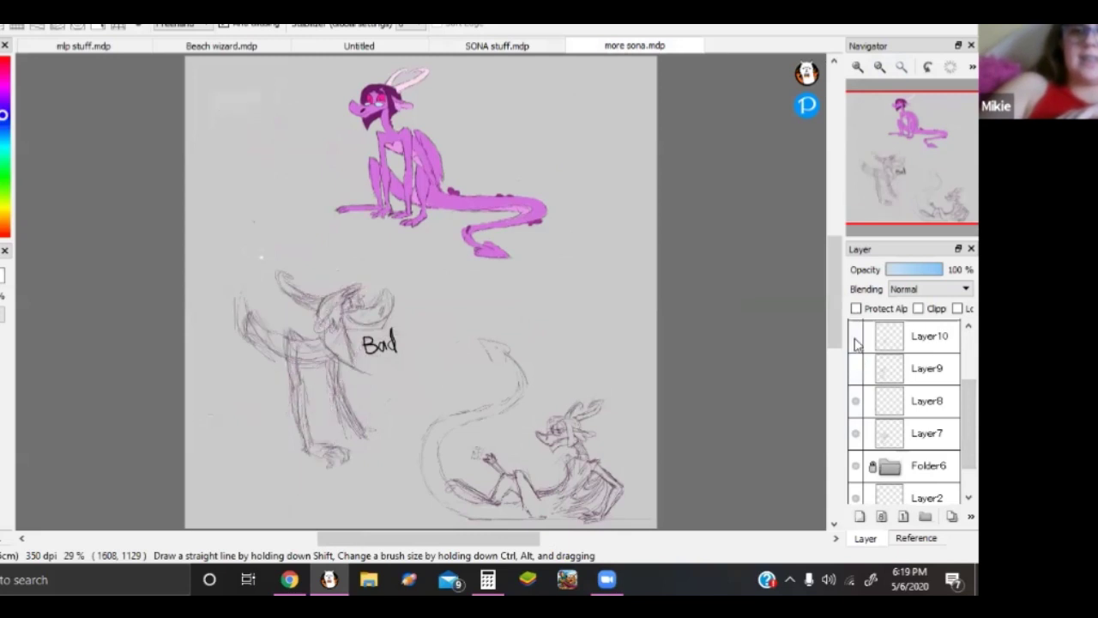
# Hide Layer7 and Layer8 and show Layer9 and Layer10 again
pyautogui.click(856, 433)
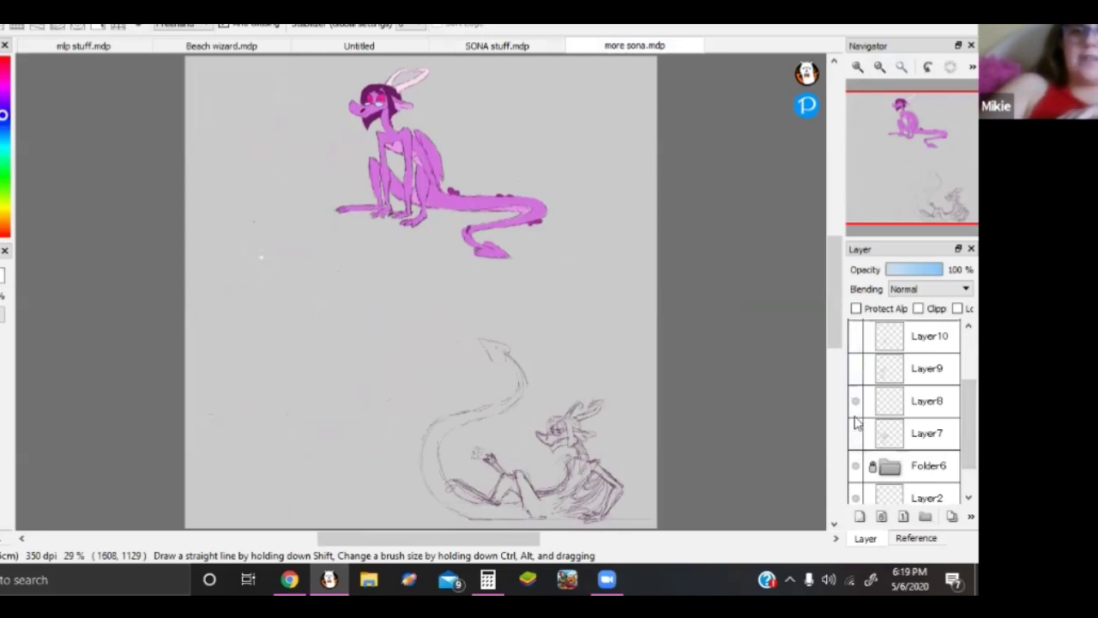
pyautogui.click(855, 369)
pyautogui.click(856, 336)
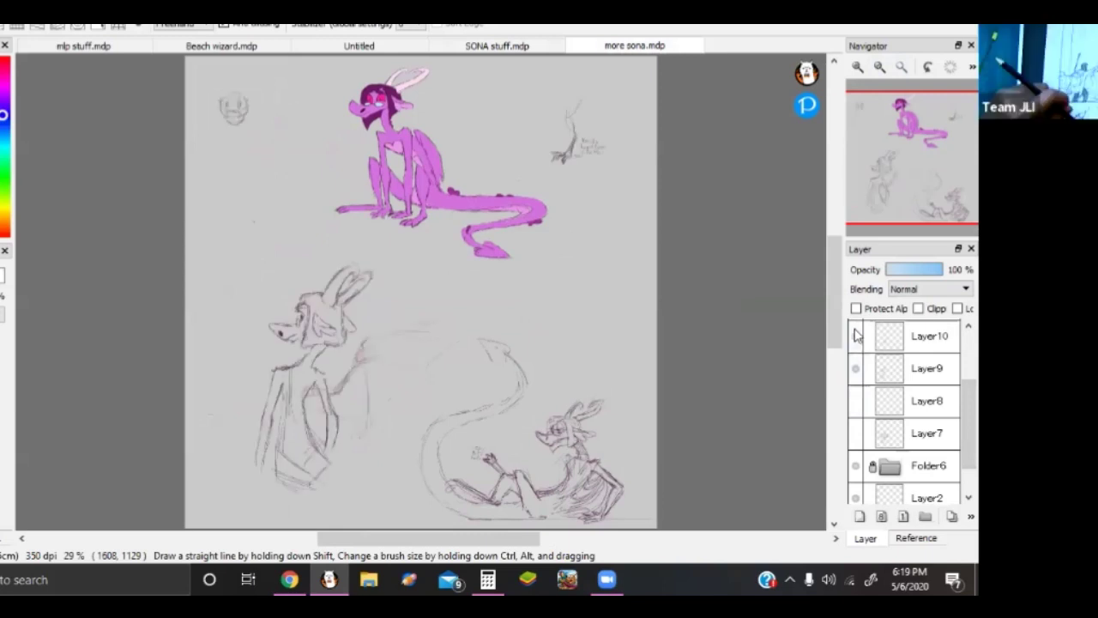
# Show Folder13 and Layer14 to display the coloured front-facing head and the small bust sketches
pyautogui.scroll(3, 858, 386)
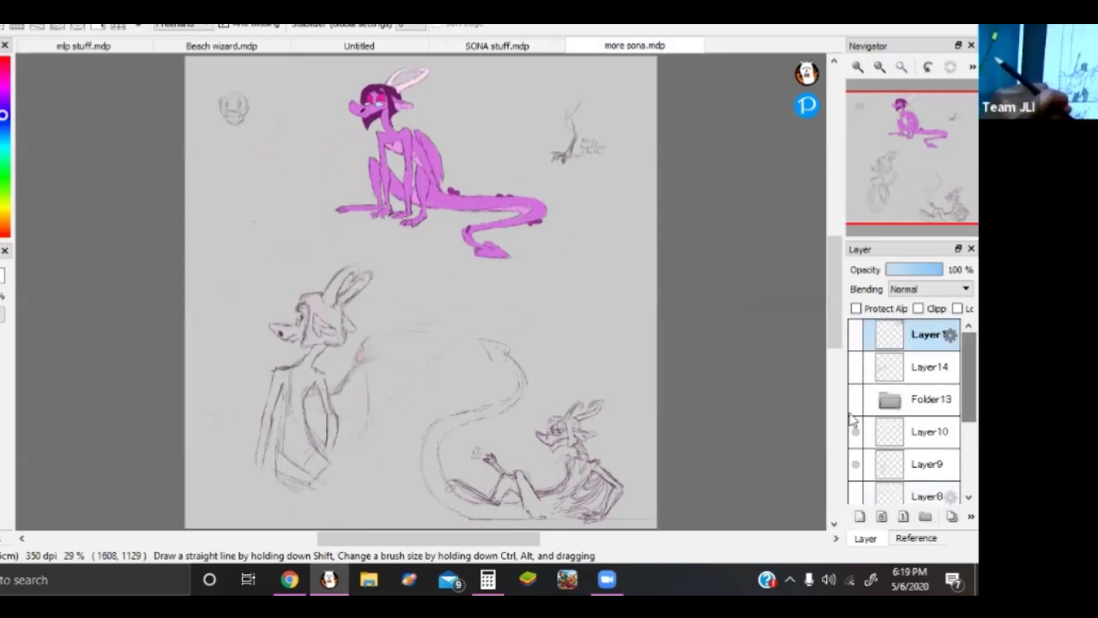
pyautogui.click(857, 395)
pyautogui.click(856, 368)
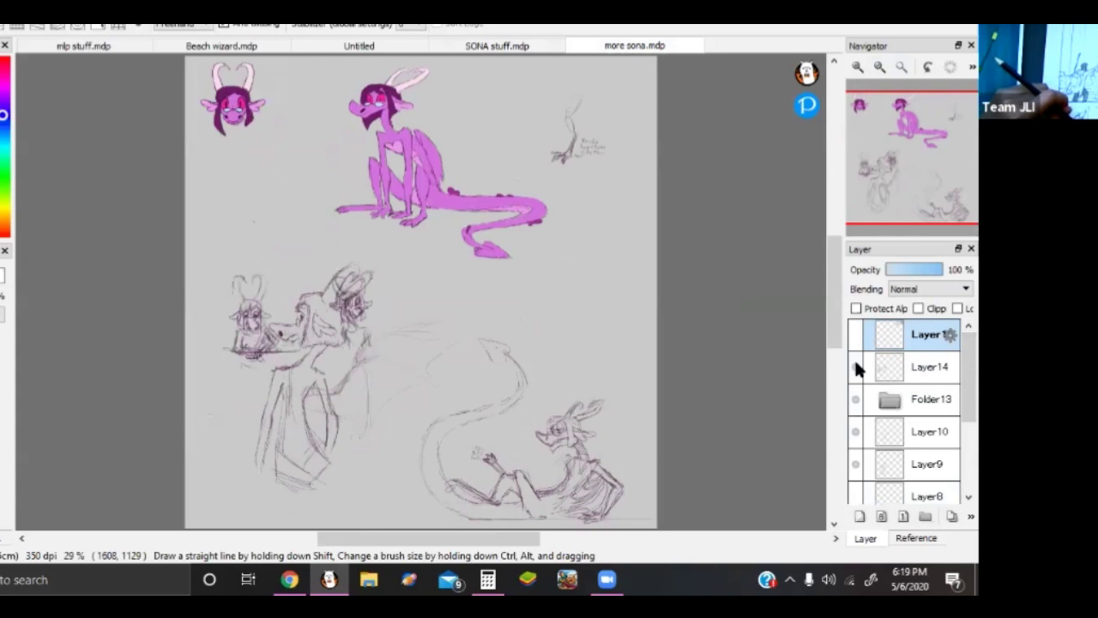